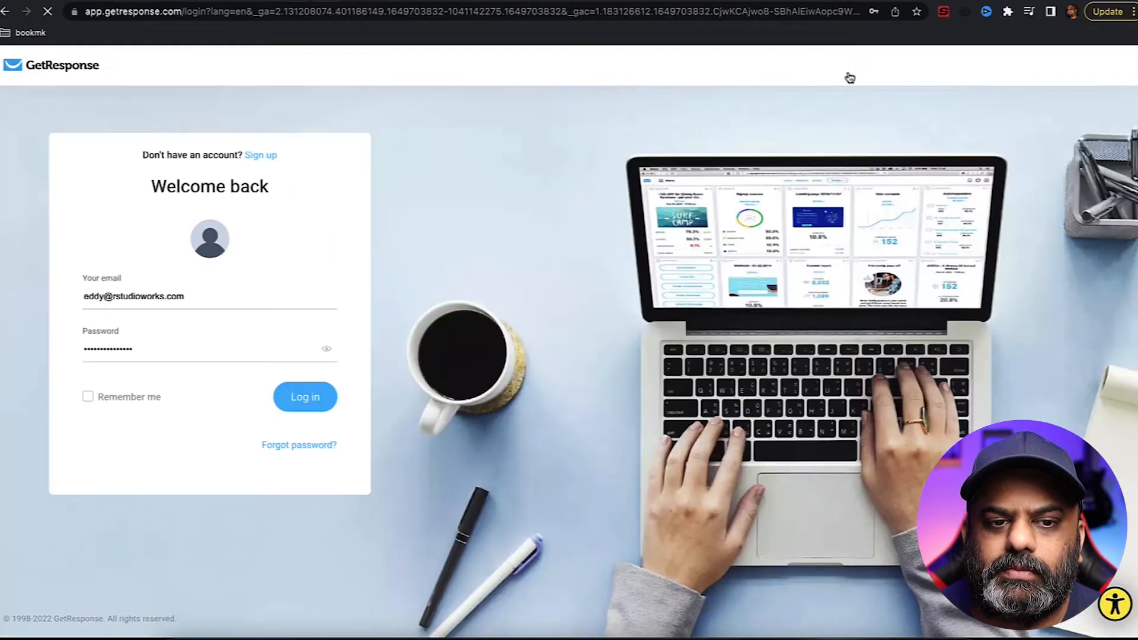
- Log in and choose Create landing page from the dashboard's Quick actions
click(294, 406)
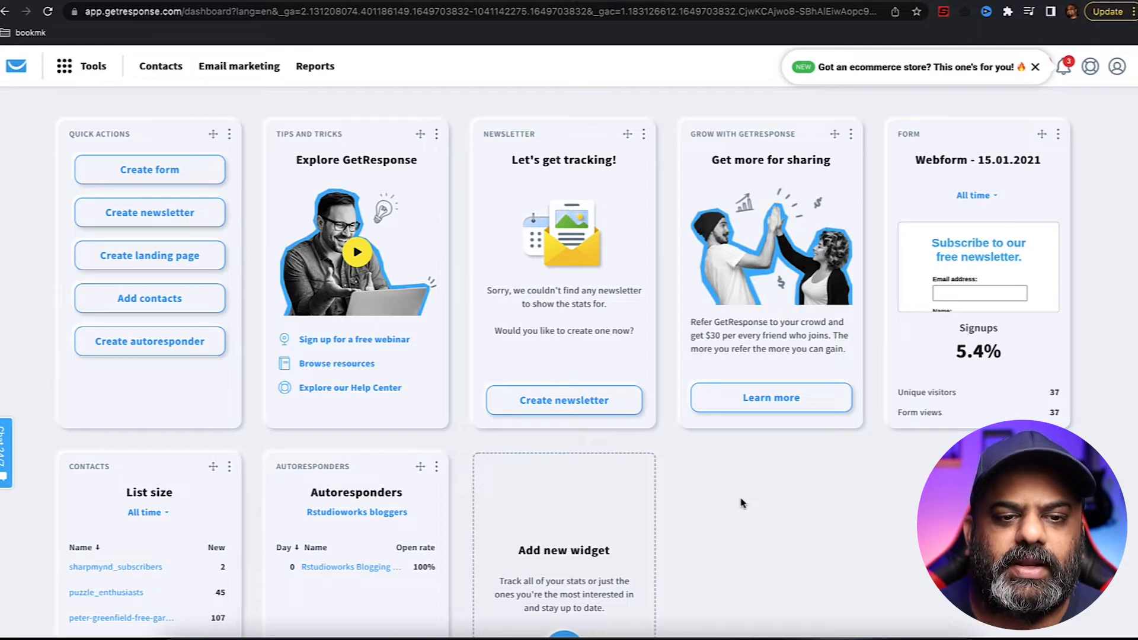
click(169, 261)
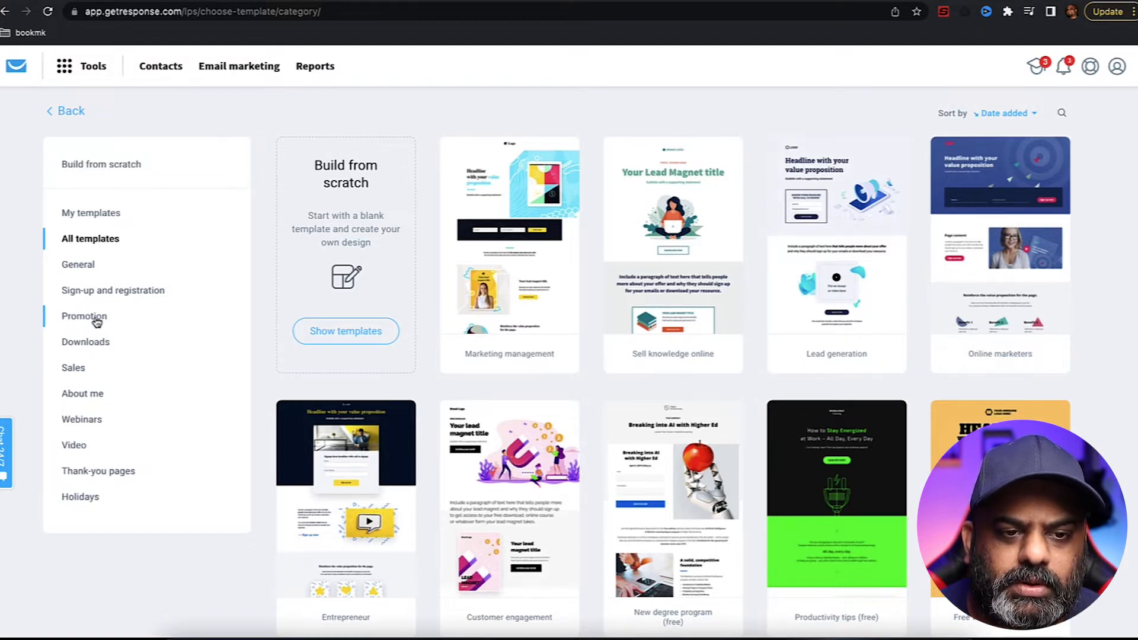
- Filter to Sign-up and registration templates and select the 'Sell knowledge online' template
click(102, 293)
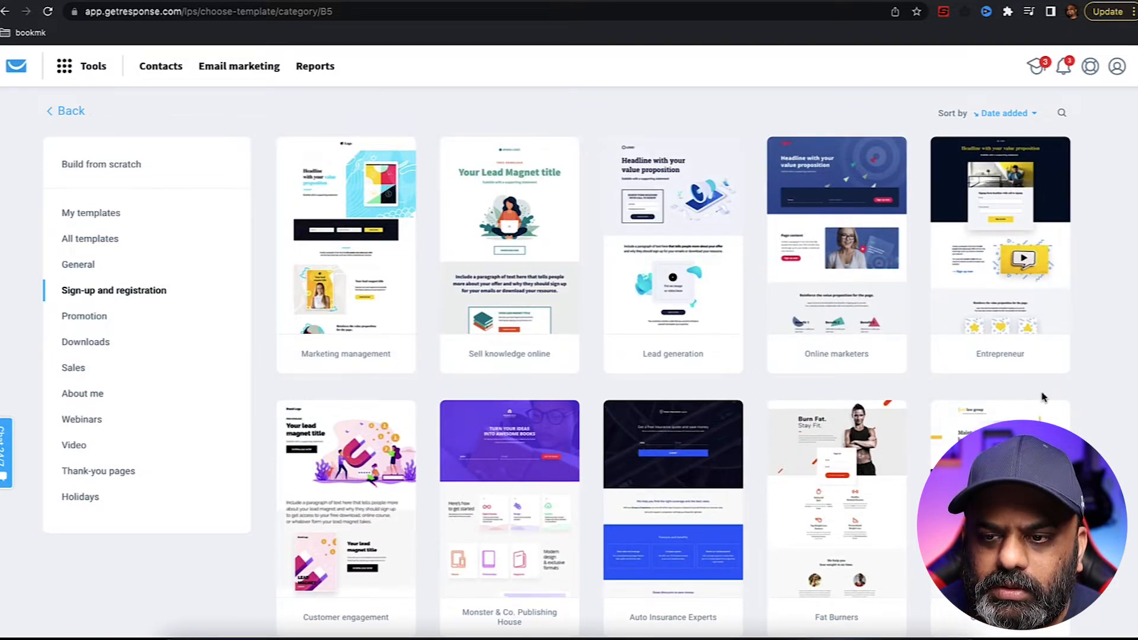
scroll(1091, 408, down, 7)
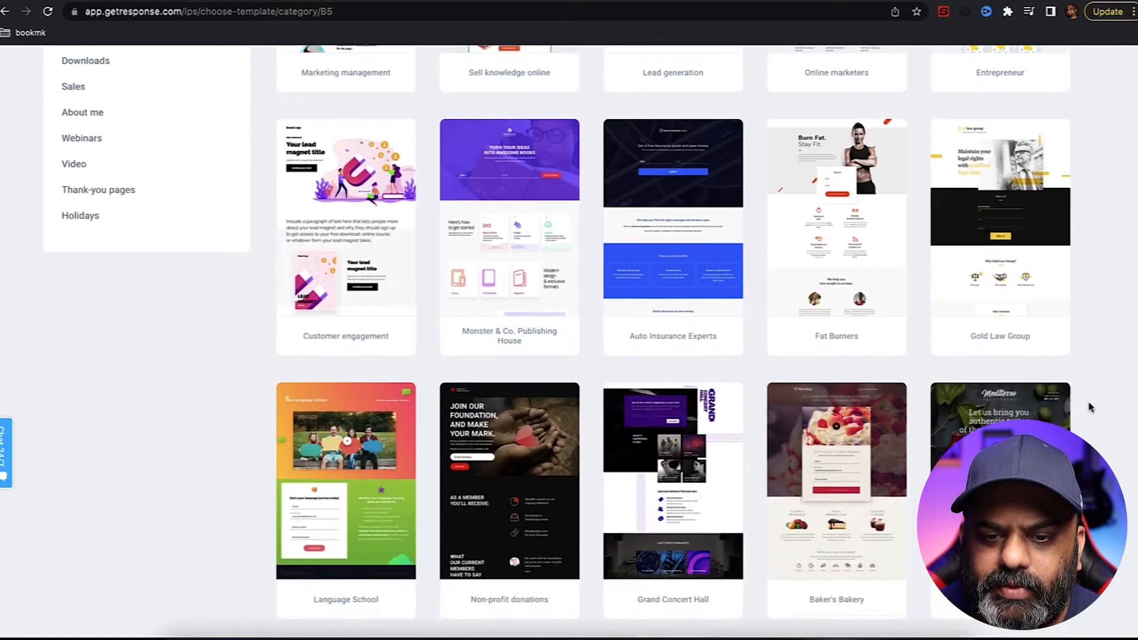
scroll(1091, 408, down, 3)
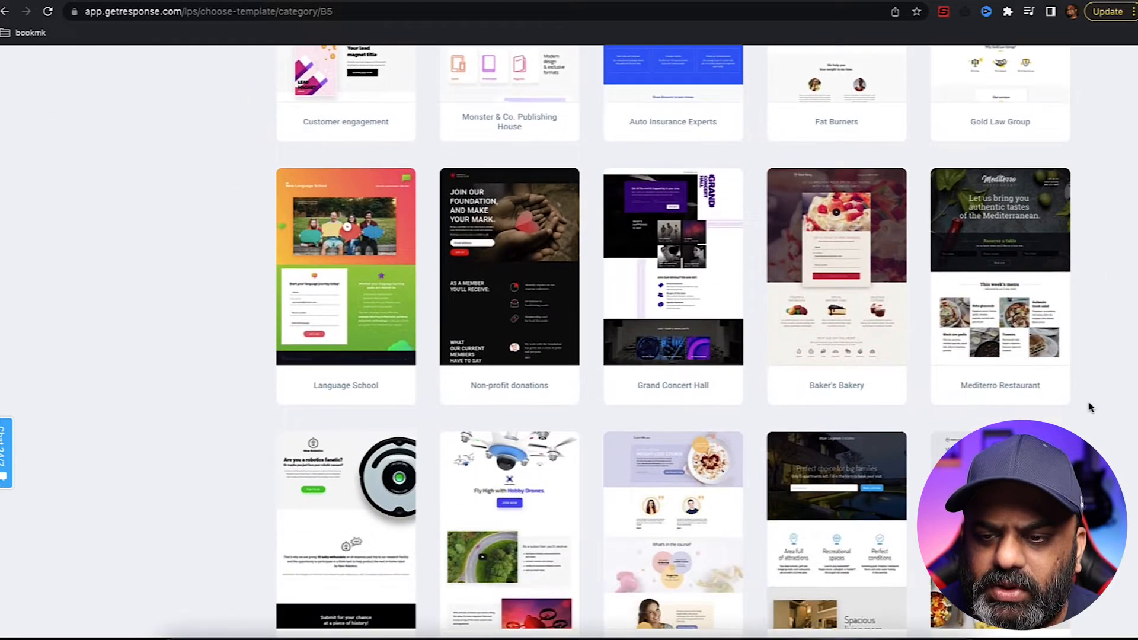
scroll(1090, 407, down, 6)
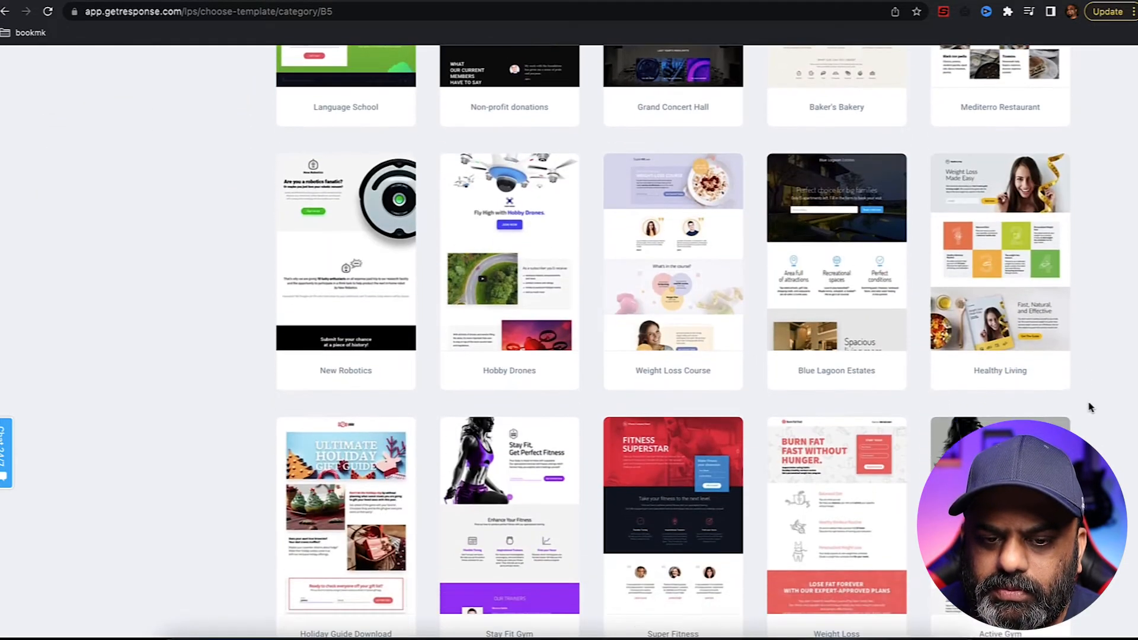
scroll(1091, 408, down, 8)
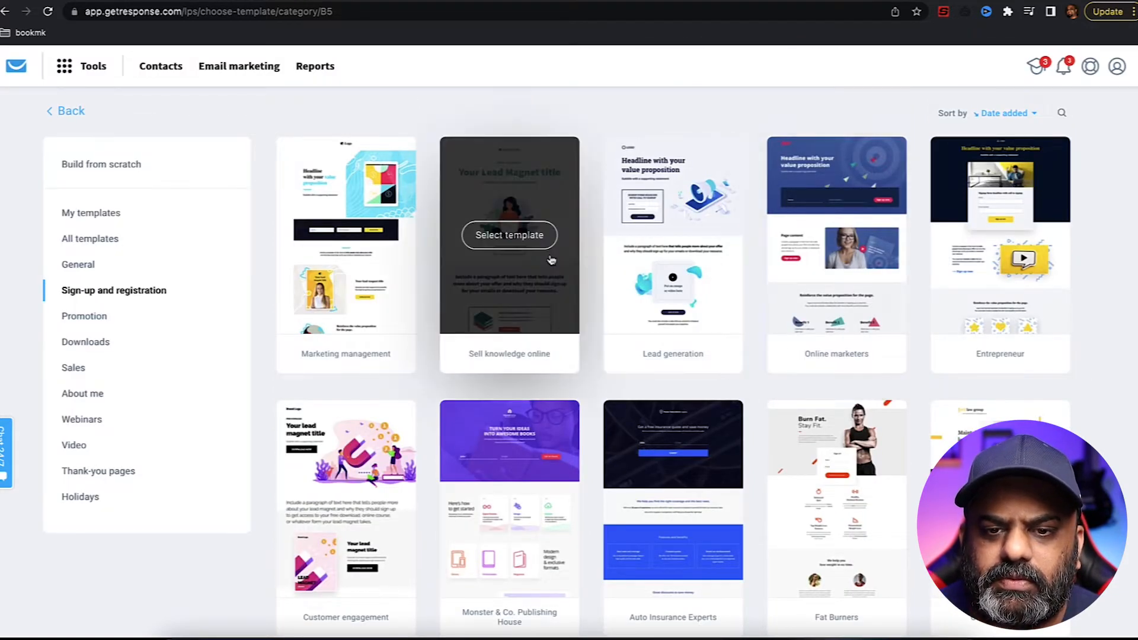
click(540, 242)
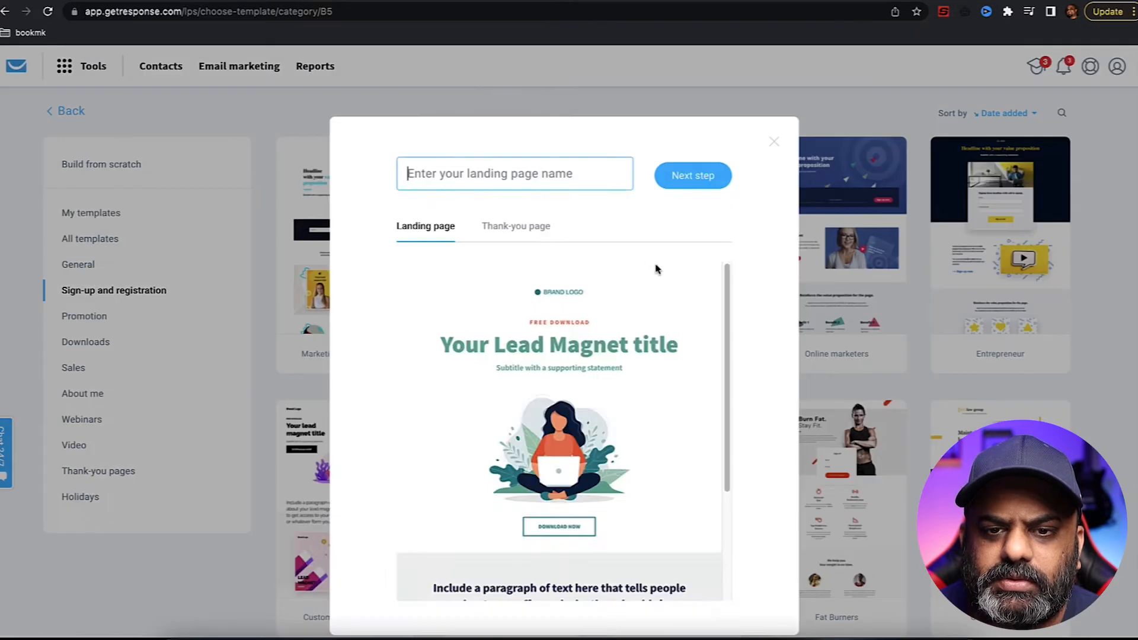
- Name the page 'Legendary Marketer', preview its thank-you page, then proceed to the editor
click(577, 175)
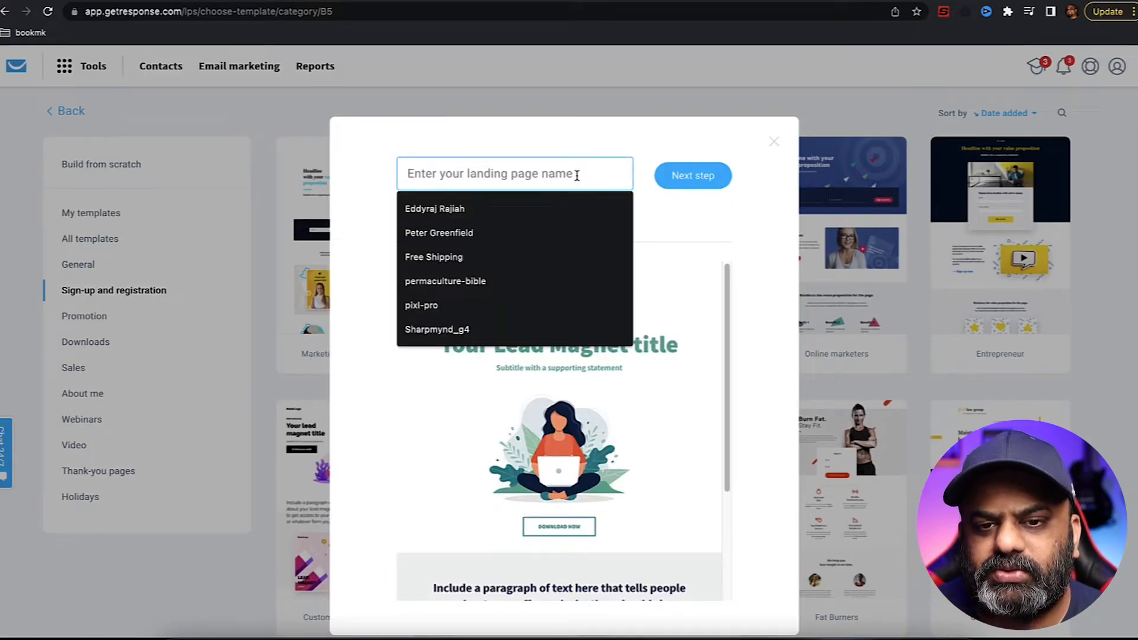
text(Lege)
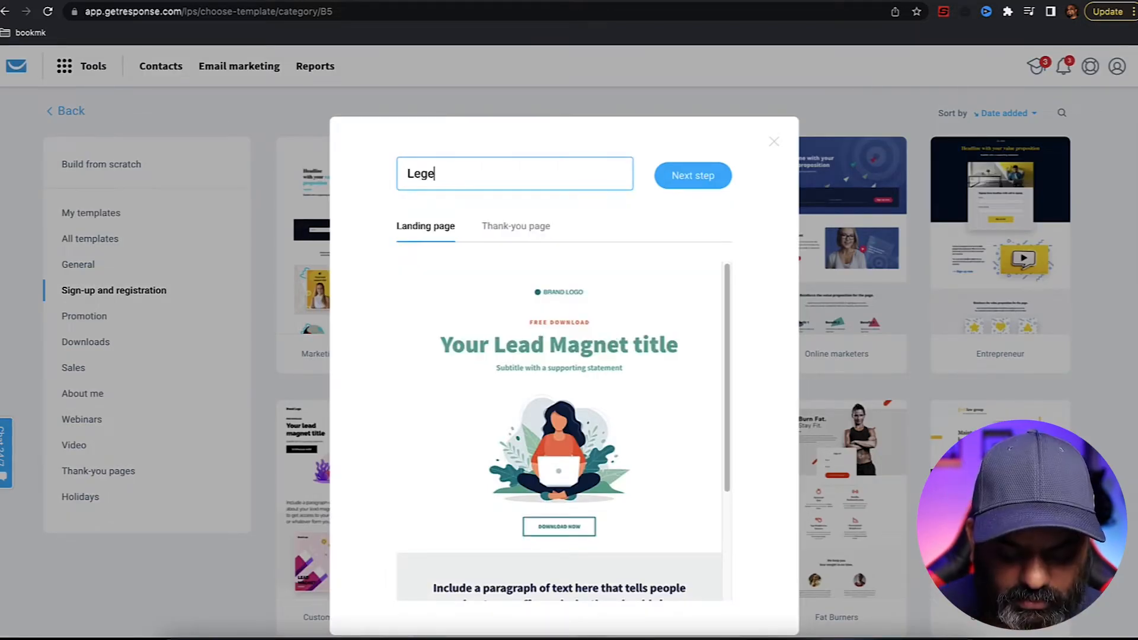
text(ndary Marketer)
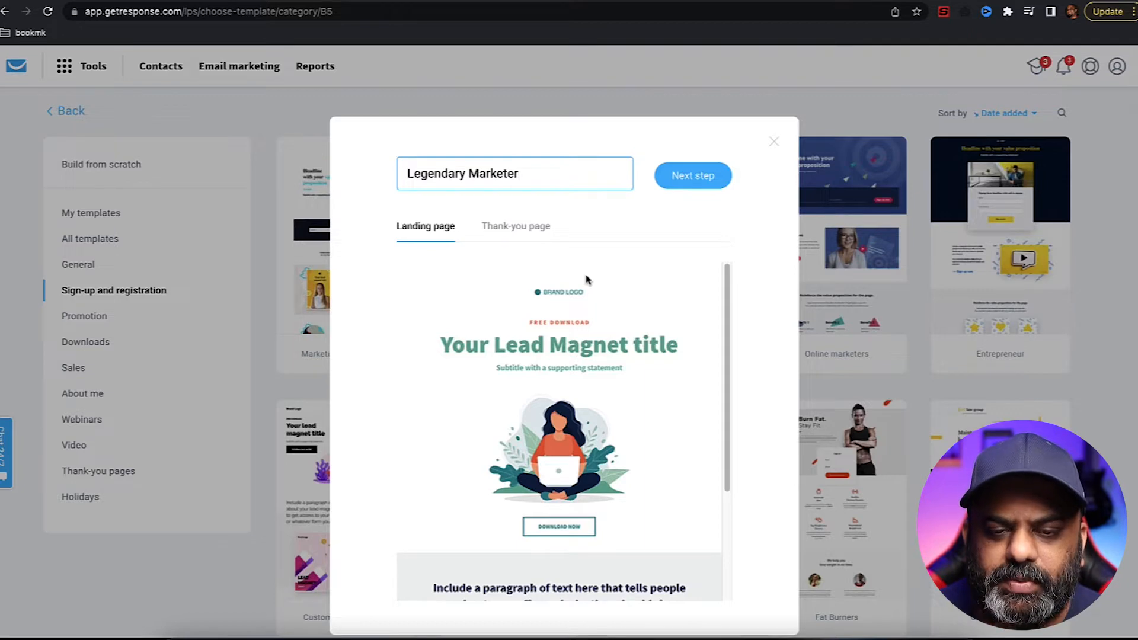
click(537, 230)
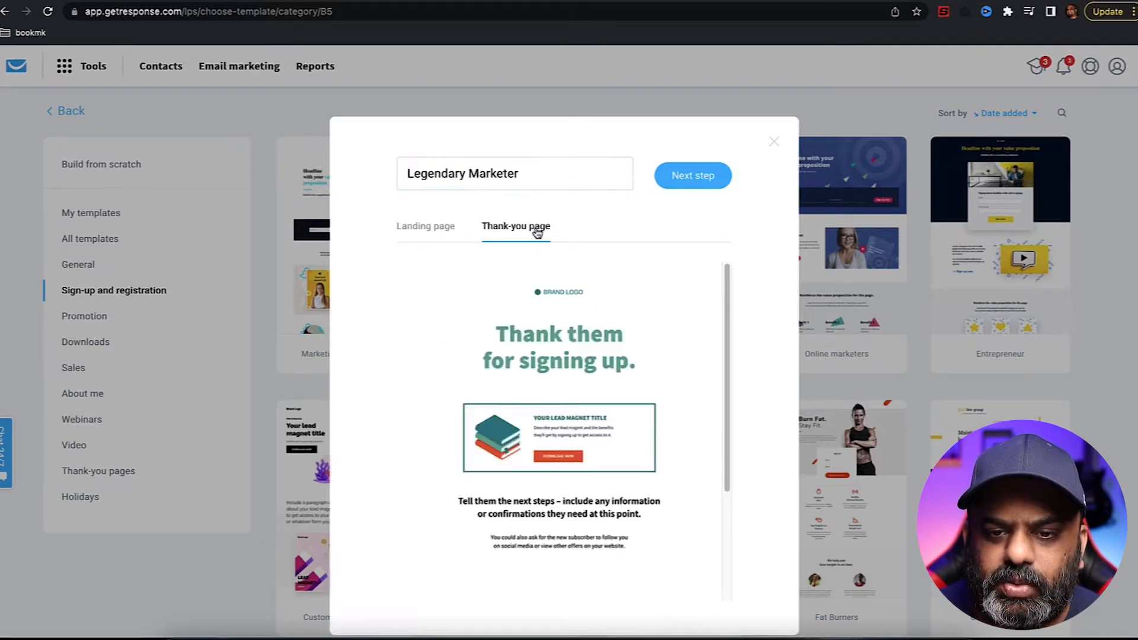
scroll(602, 305, down, 3)
scroll(604, 305, up, 3)
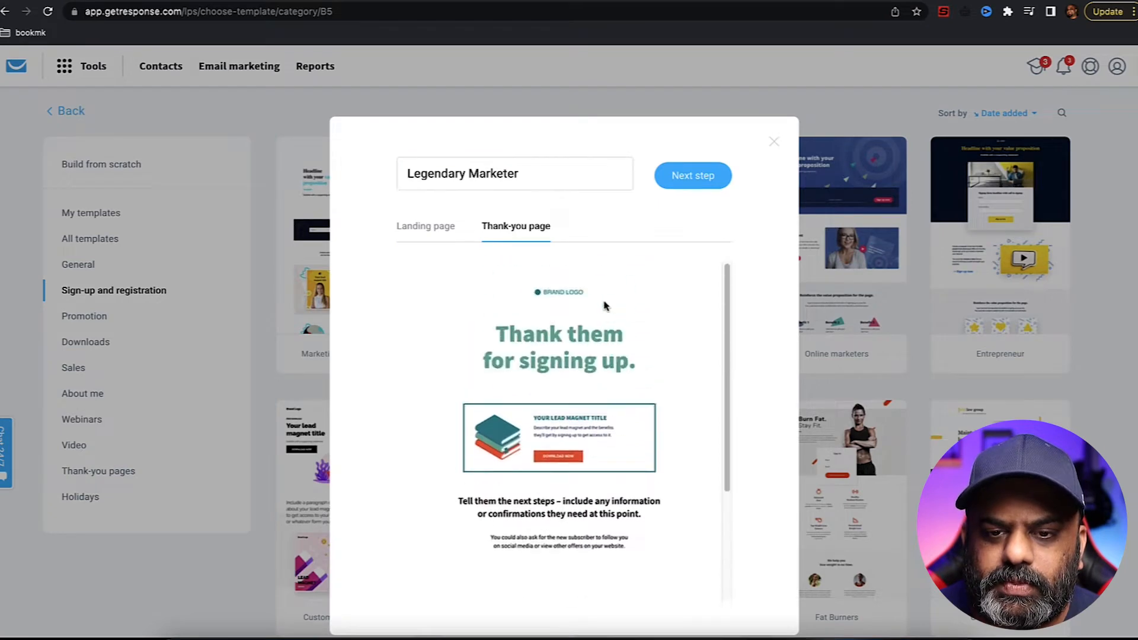
click(437, 233)
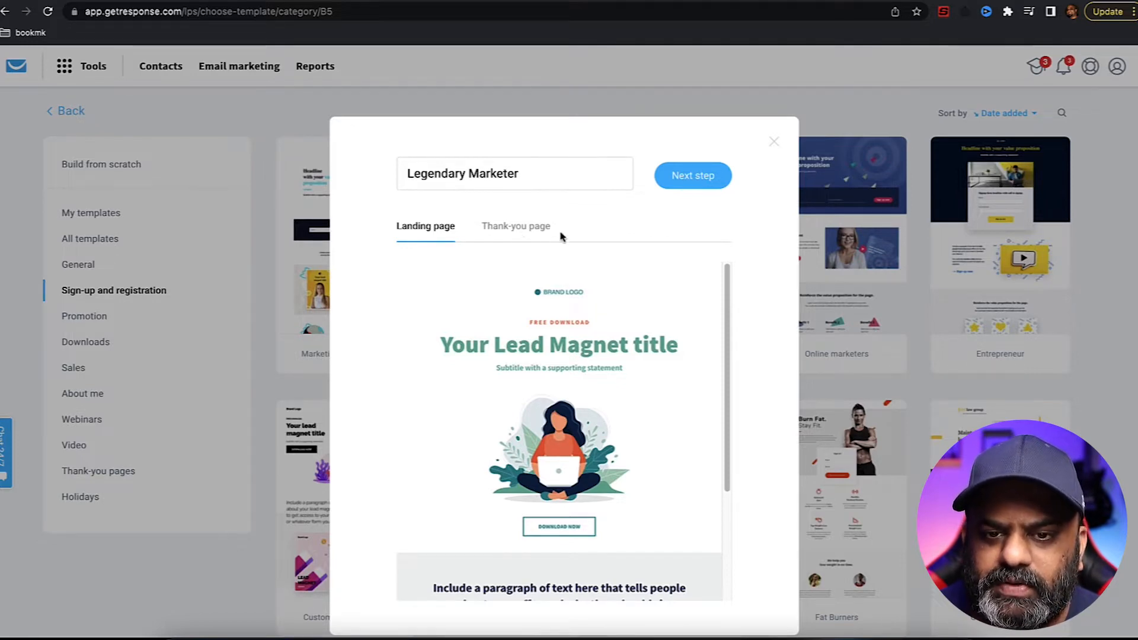
click(686, 178)
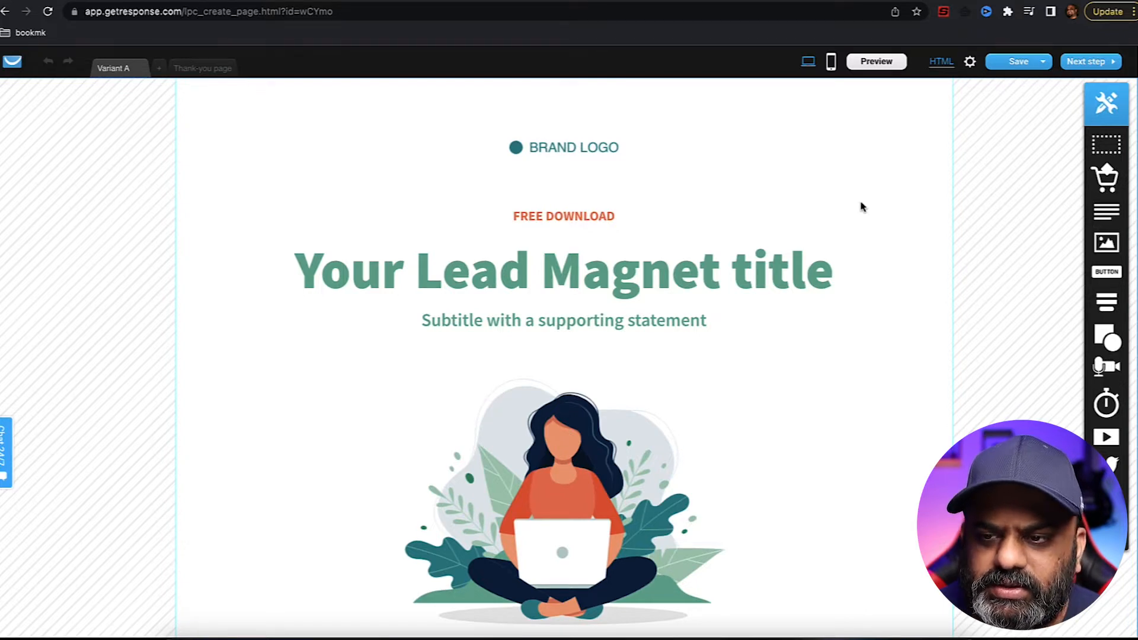
- Scroll through the template's sections, including the newsletter form, and select the BRAND LOGO placeholder
scroll(862, 207, down, 5)
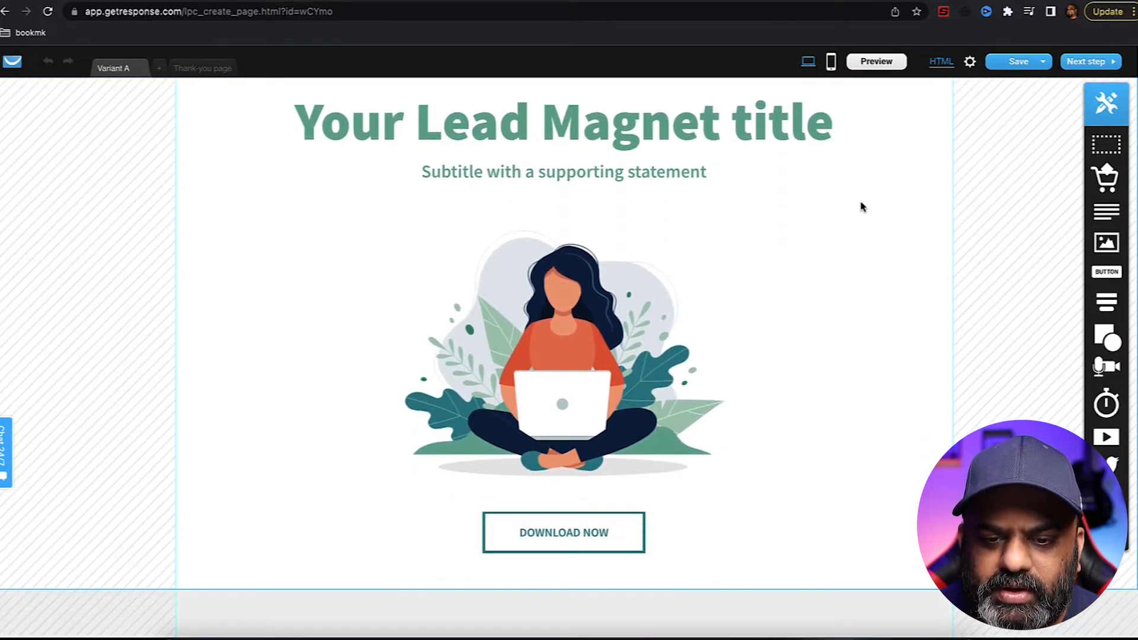
scroll(862, 207, down, 3)
scroll(863, 207, down, 10)
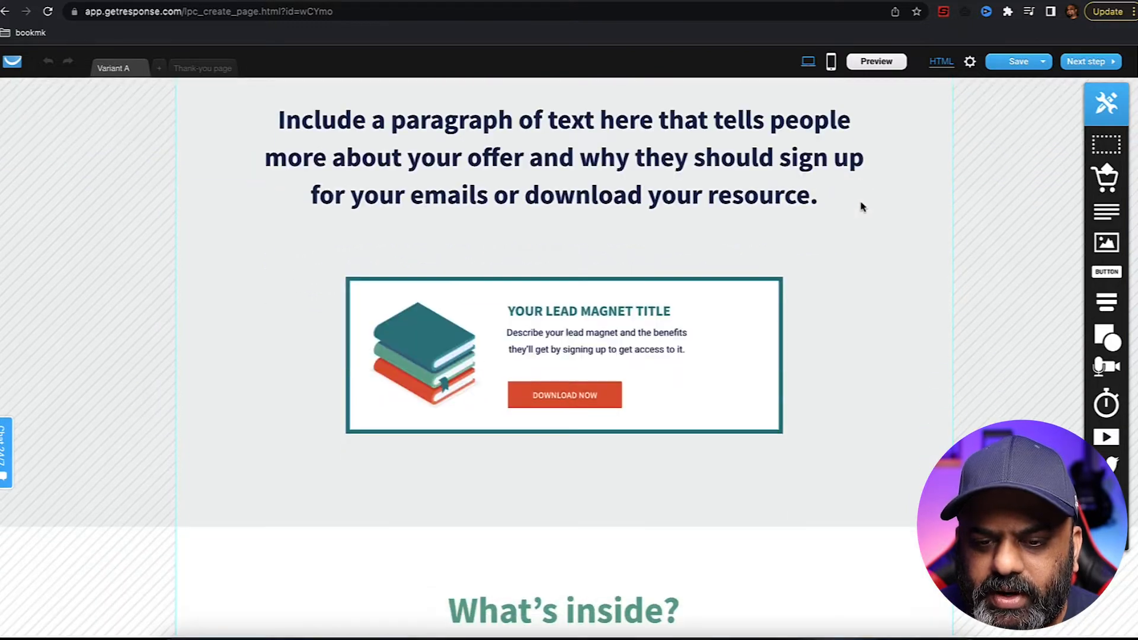
scroll(862, 207, down, 13)
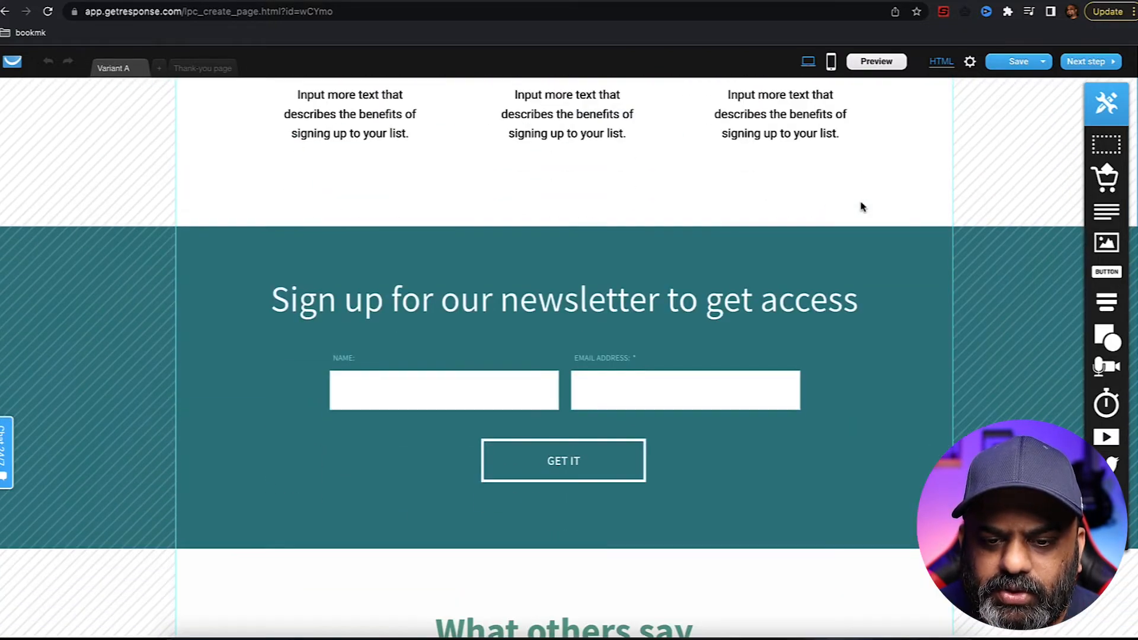
scroll(862, 207, down, 8)
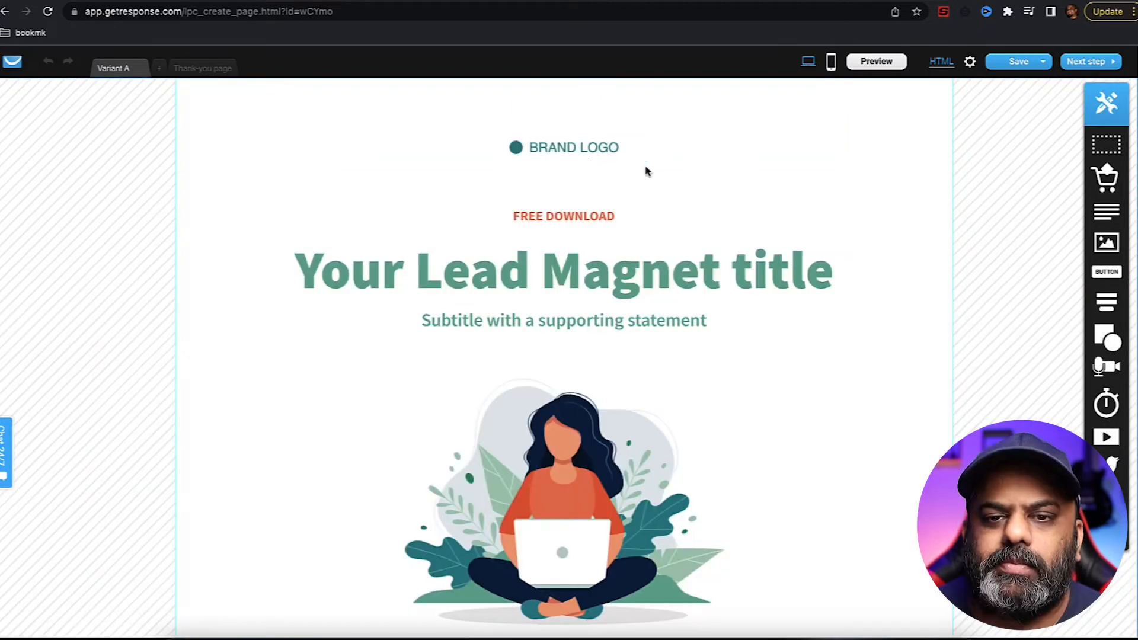
click(589, 158)
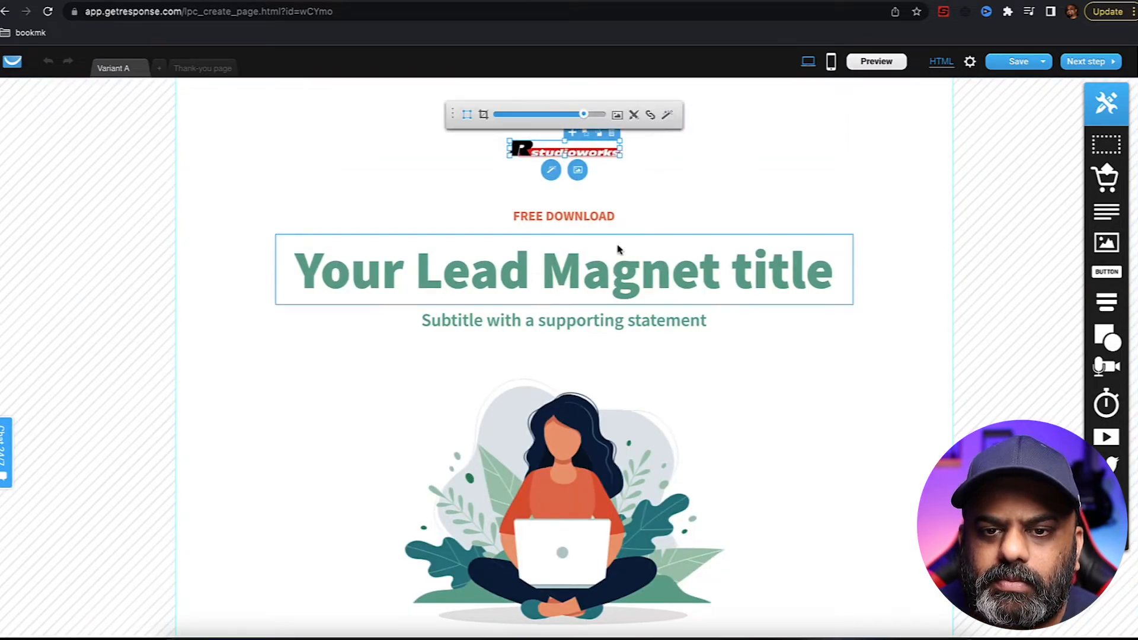
- Enlarge and crop the Rstudioworks logo so it shows fully, then centre it above the headline
drag(620, 157, 741, 199)
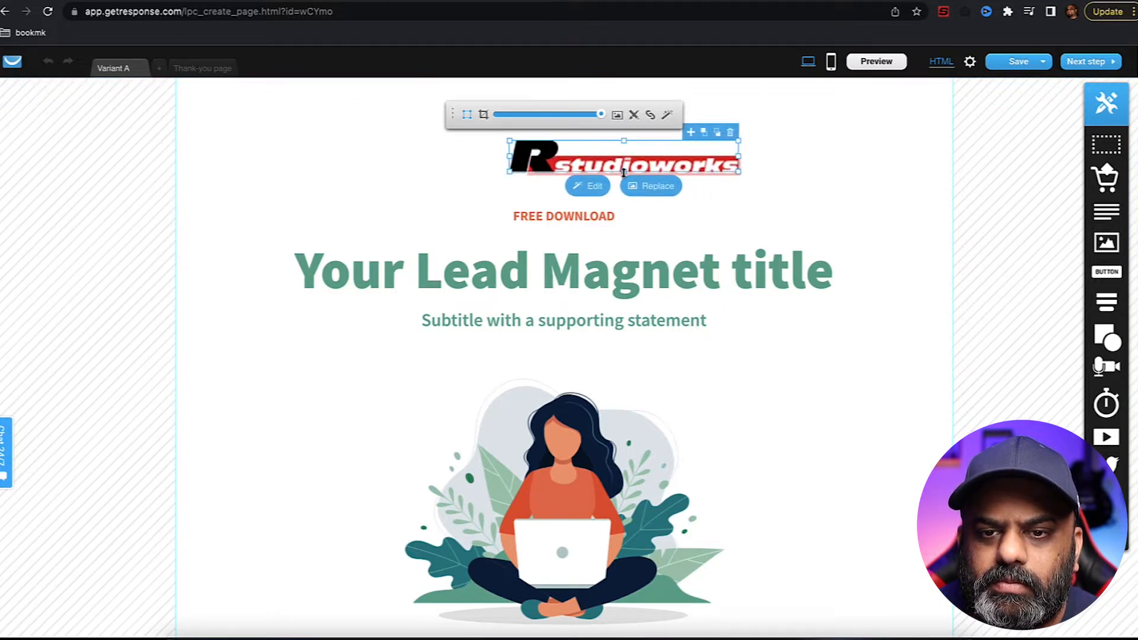
drag(624, 173, 624, 176)
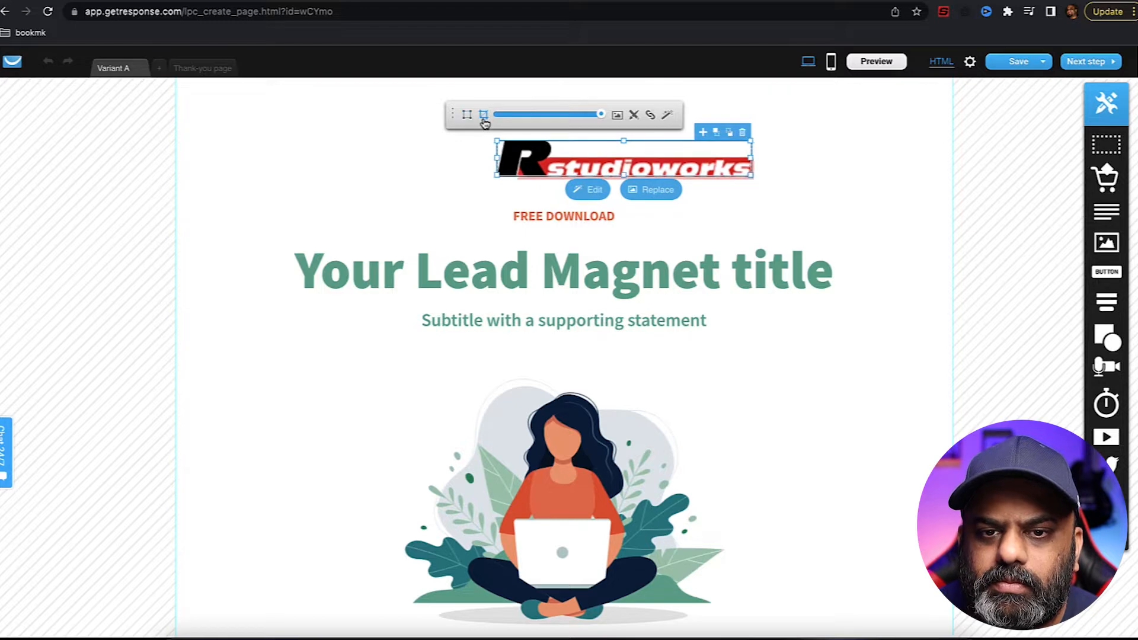
mouse_move(624, 174)
mouse_down()
mouse_move(624, 186)
mouse_move(628, 173)
mouse_move(584, 174)
mouse_move(626, 178)
mouse_up()
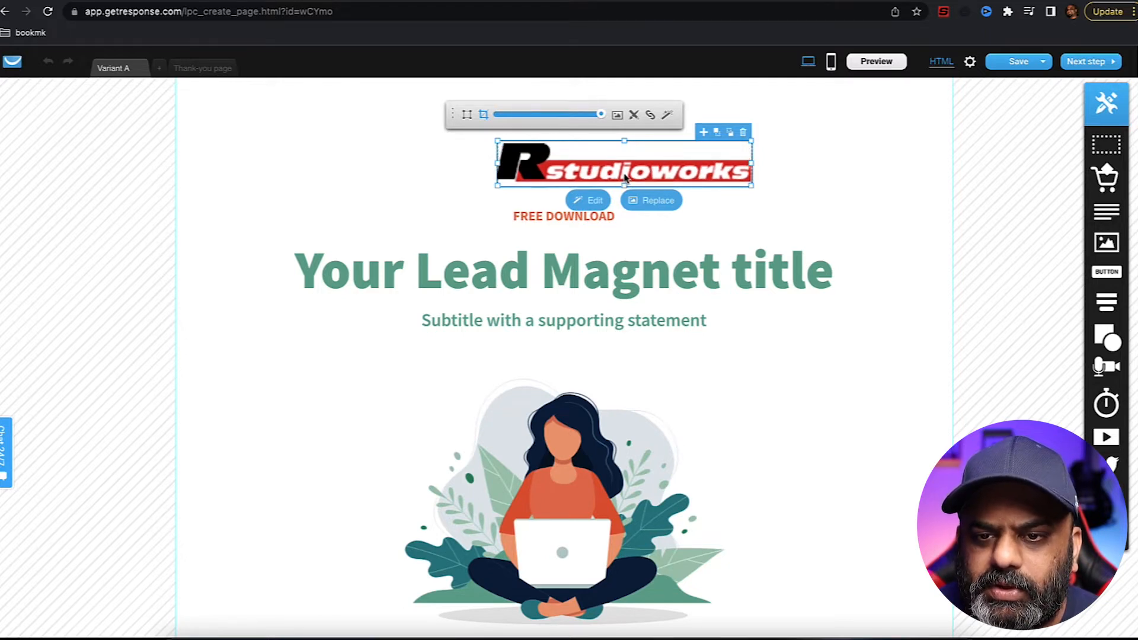
click(467, 115)
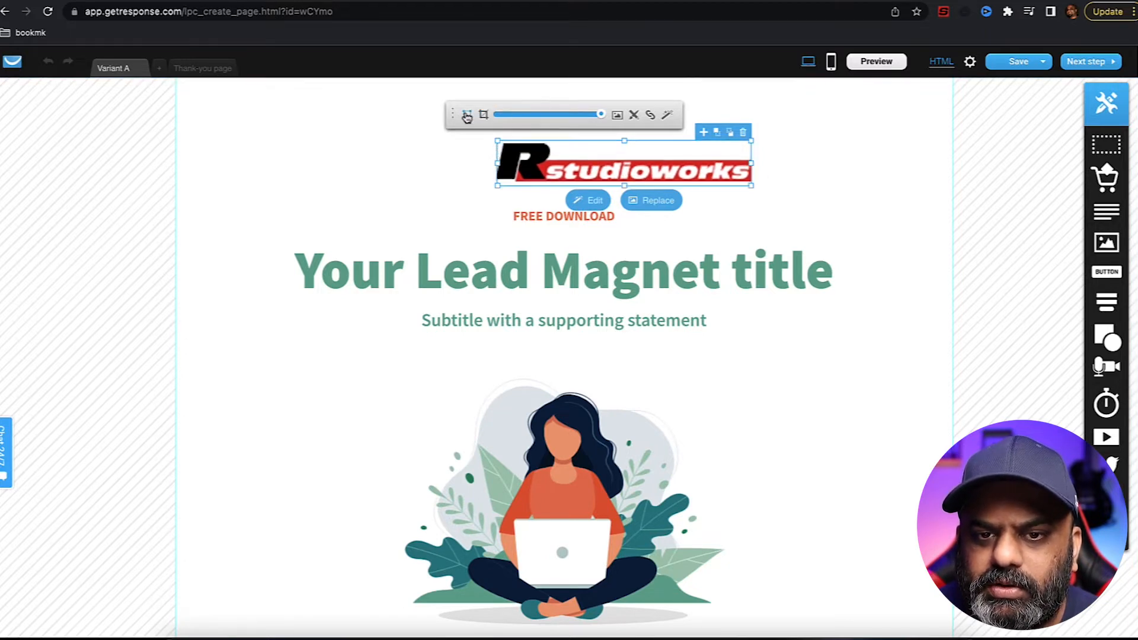
click(809, 181)
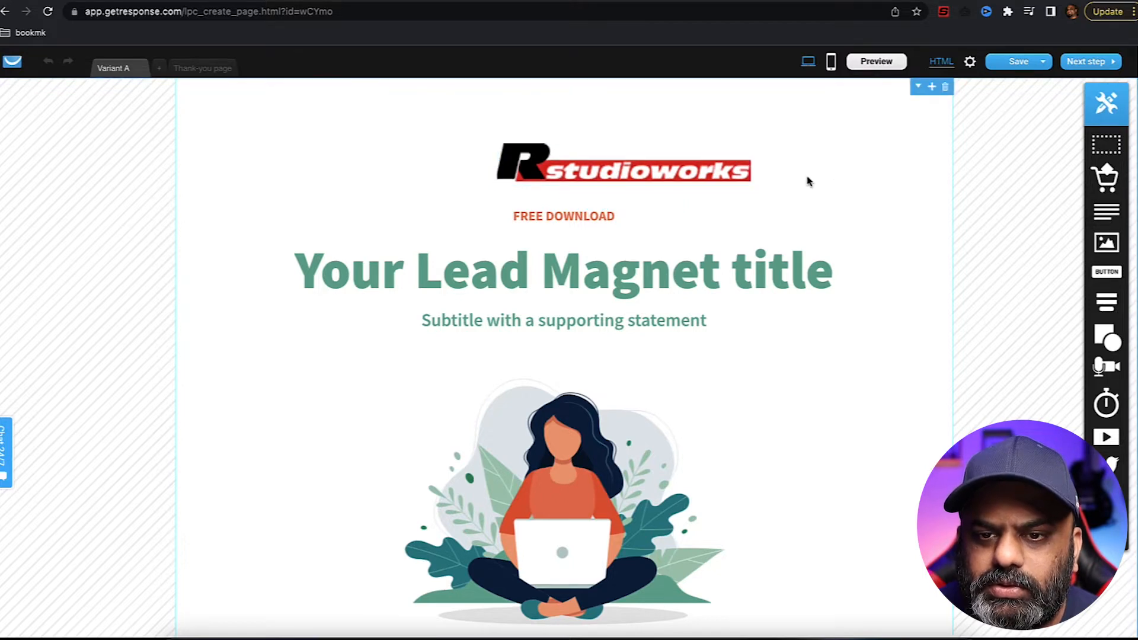
drag(664, 172, 610, 160)
- Rewrite the Lead Magnet headline to 'Sick of your 9 -5 job?'
double_click(658, 281)
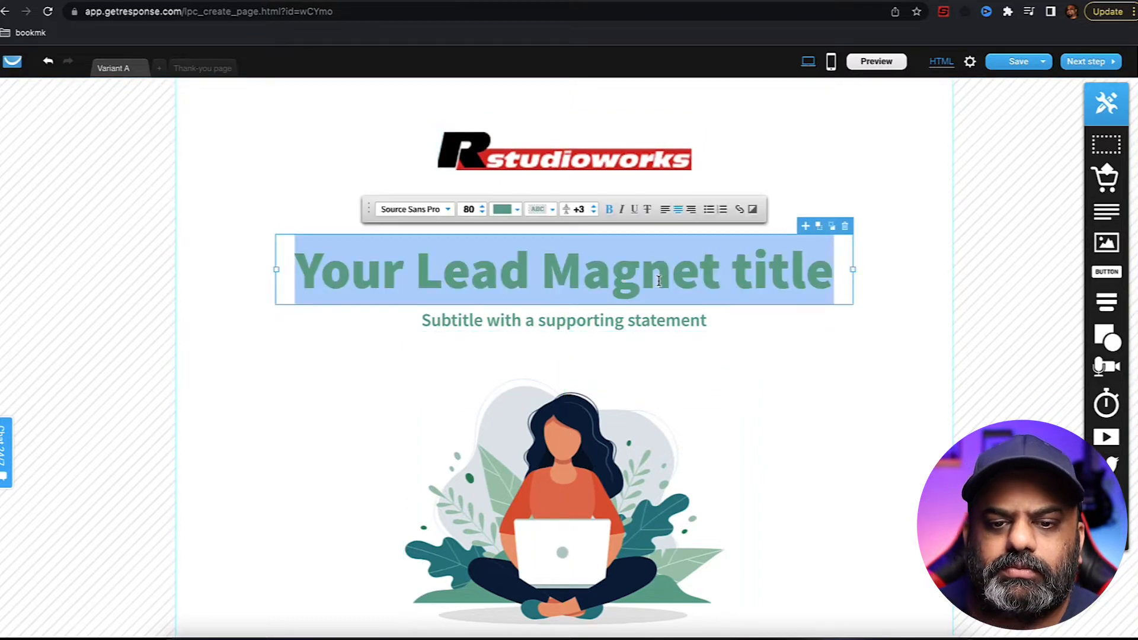
text(Si)
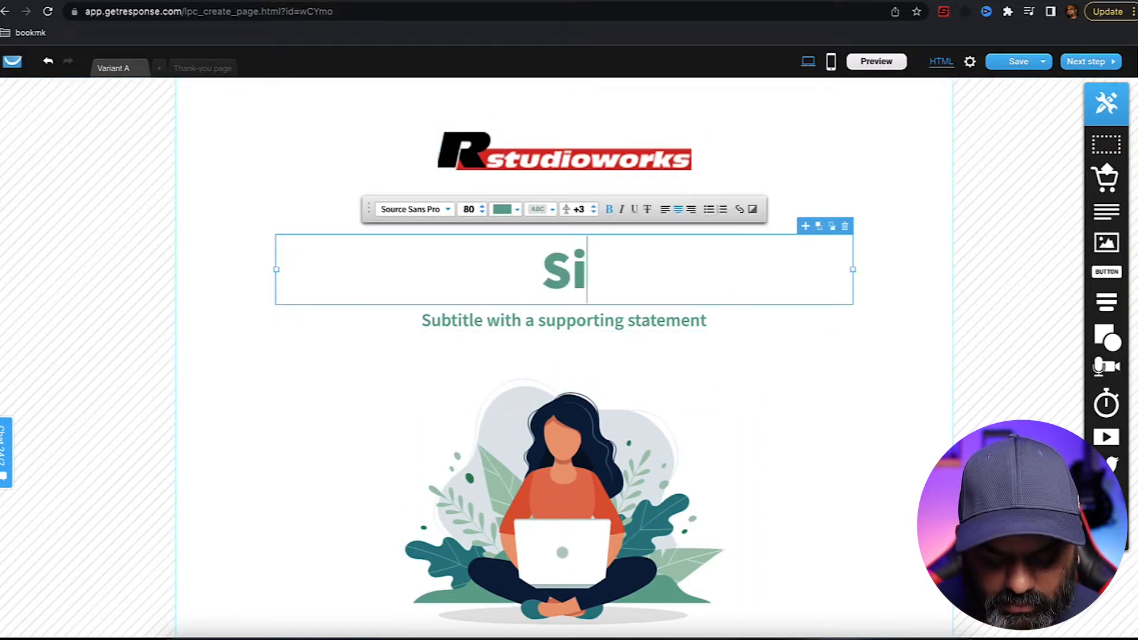
text(ck of your)
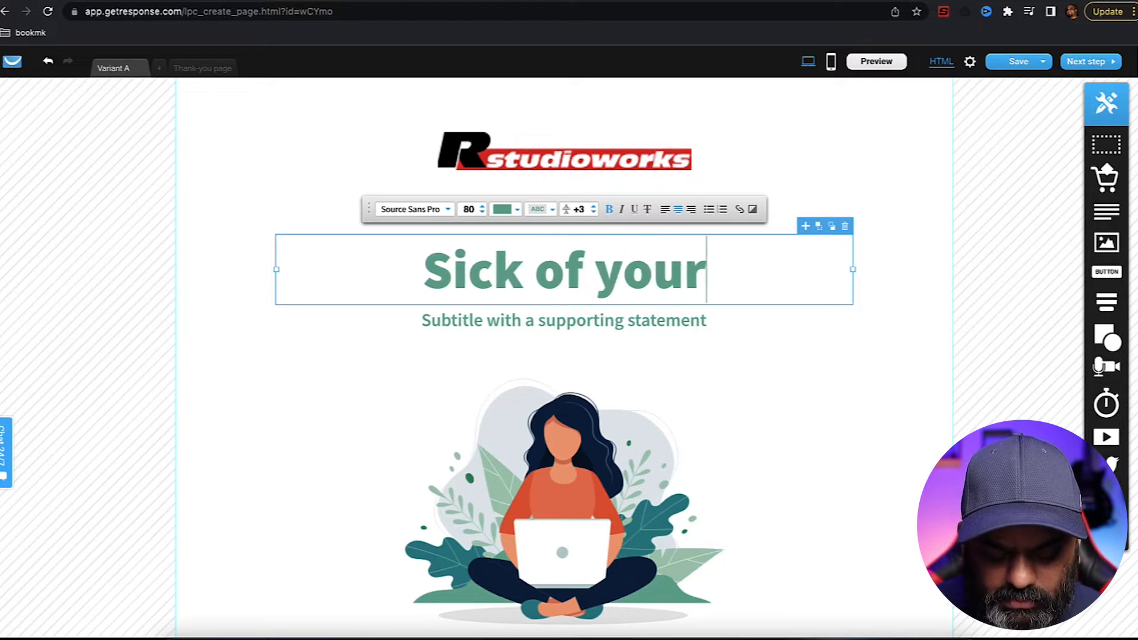
text( 9 -)
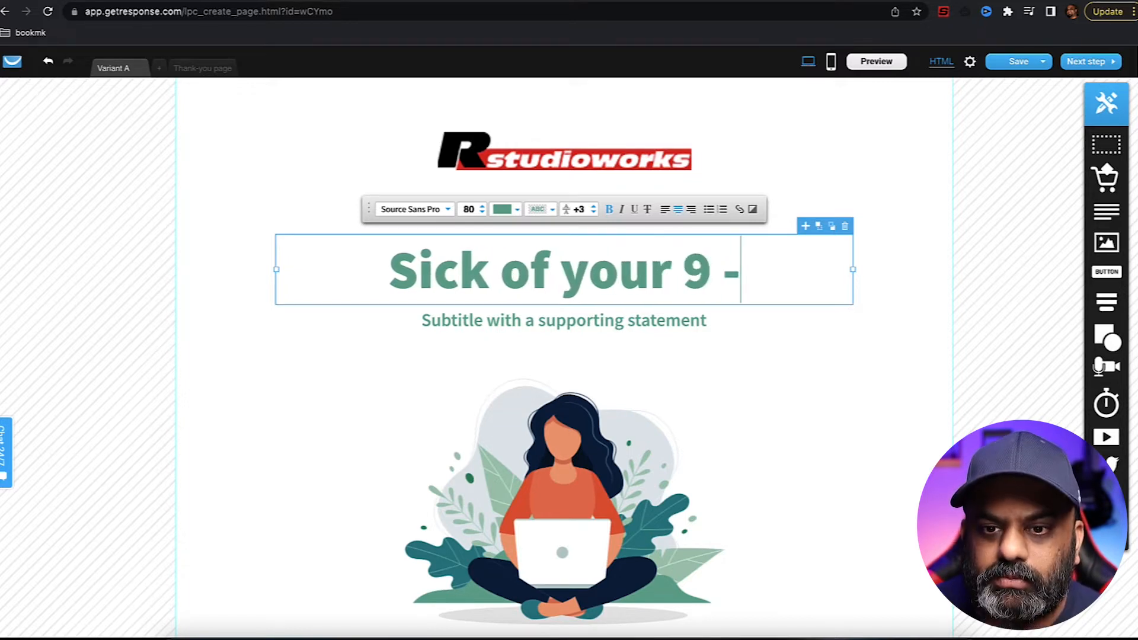
text(5 job)
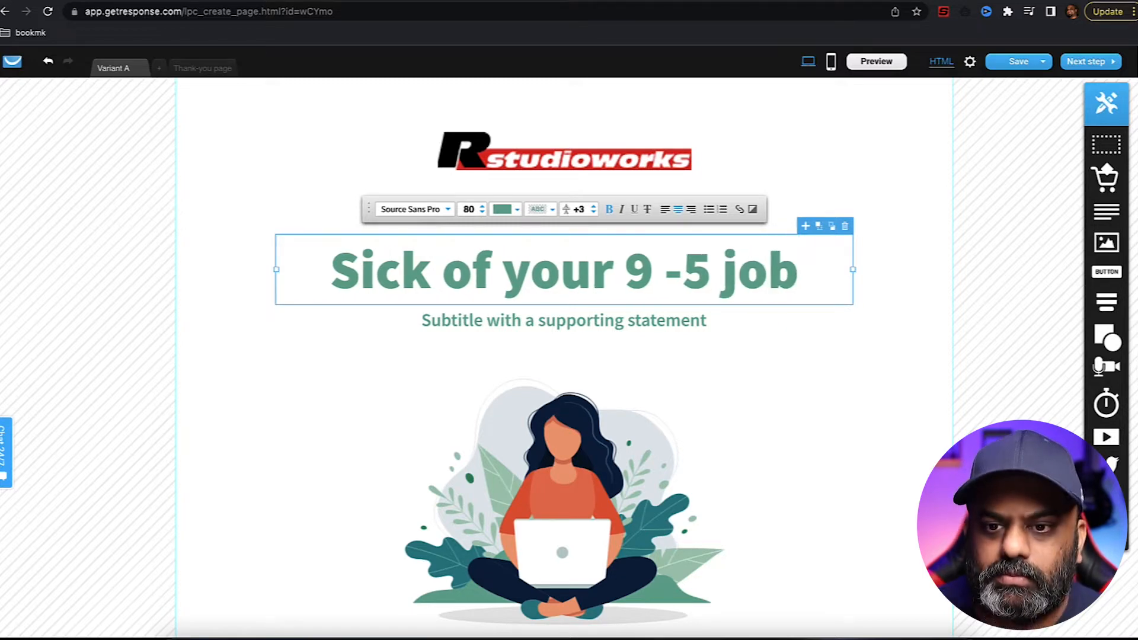
text(?)
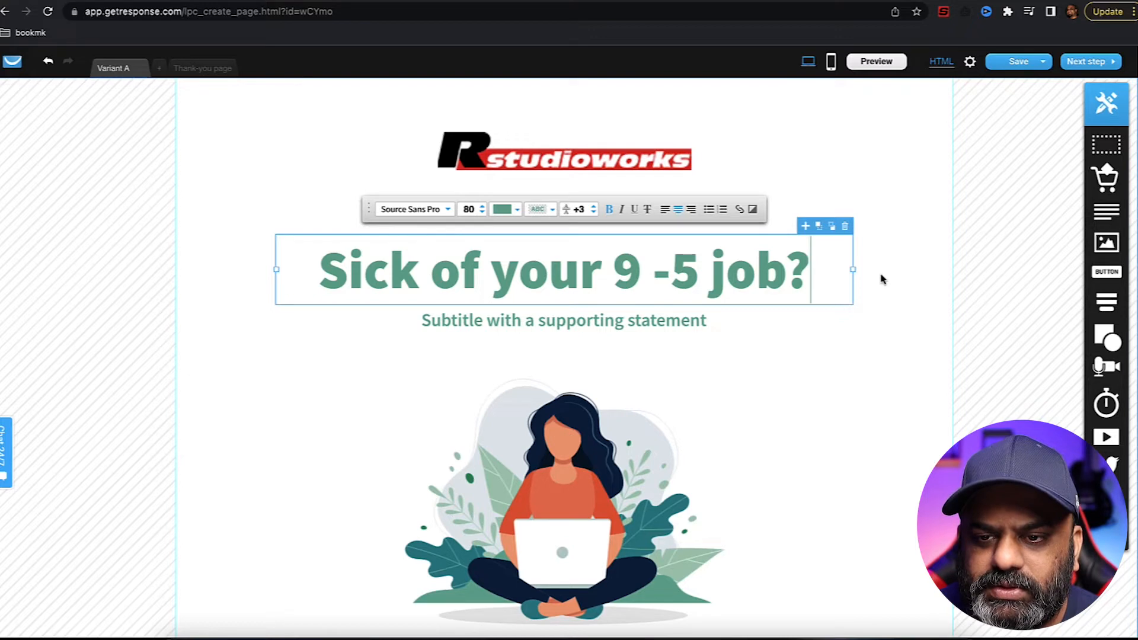
click(882, 277)
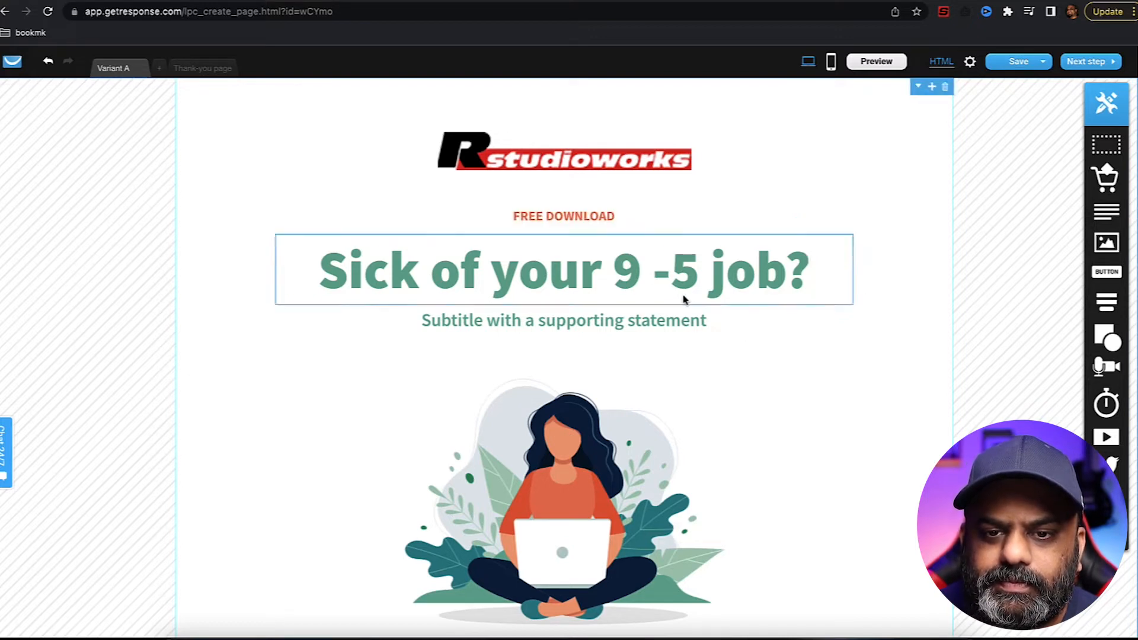
- Delete the FREE DOWNLOAD label and move the headline up toward the logo
click(592, 221)
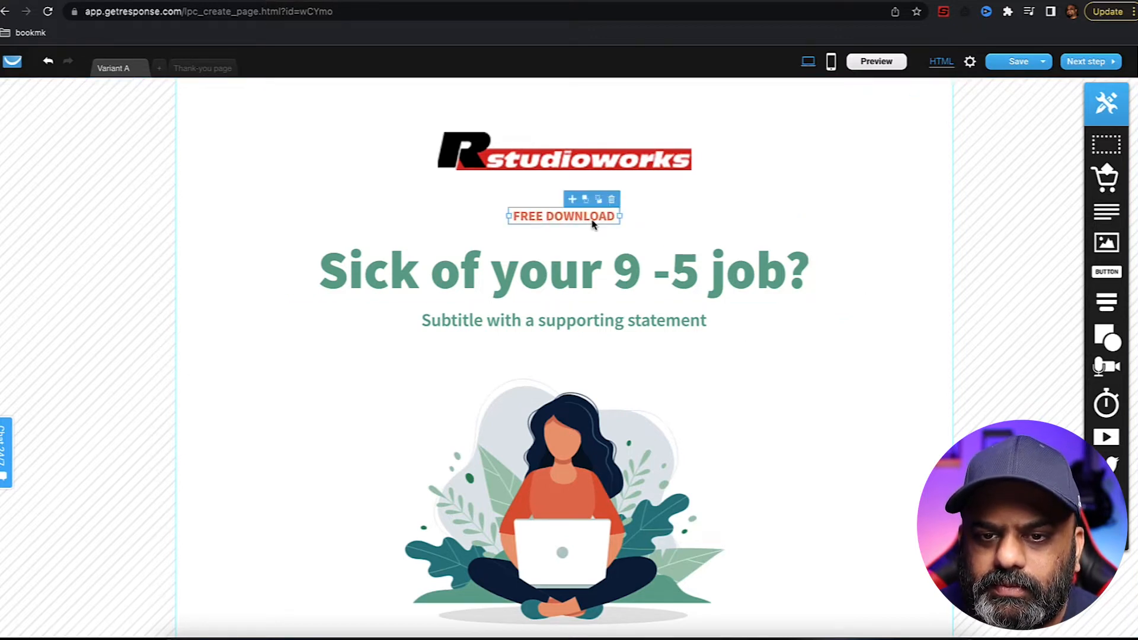
click(613, 204)
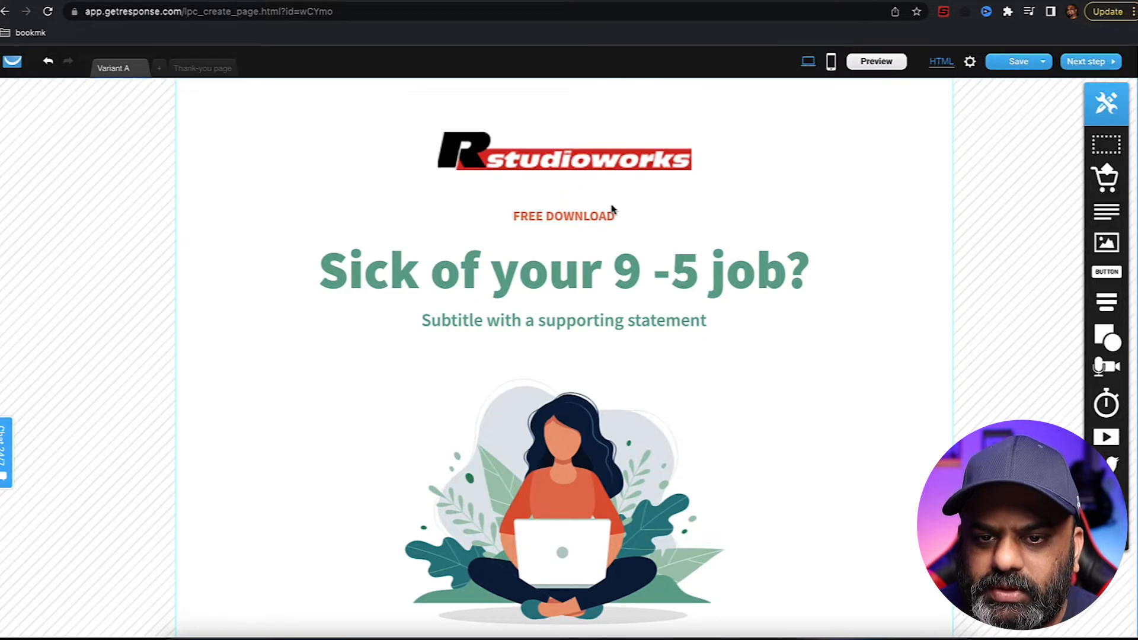
click(611, 215)
click(613, 201)
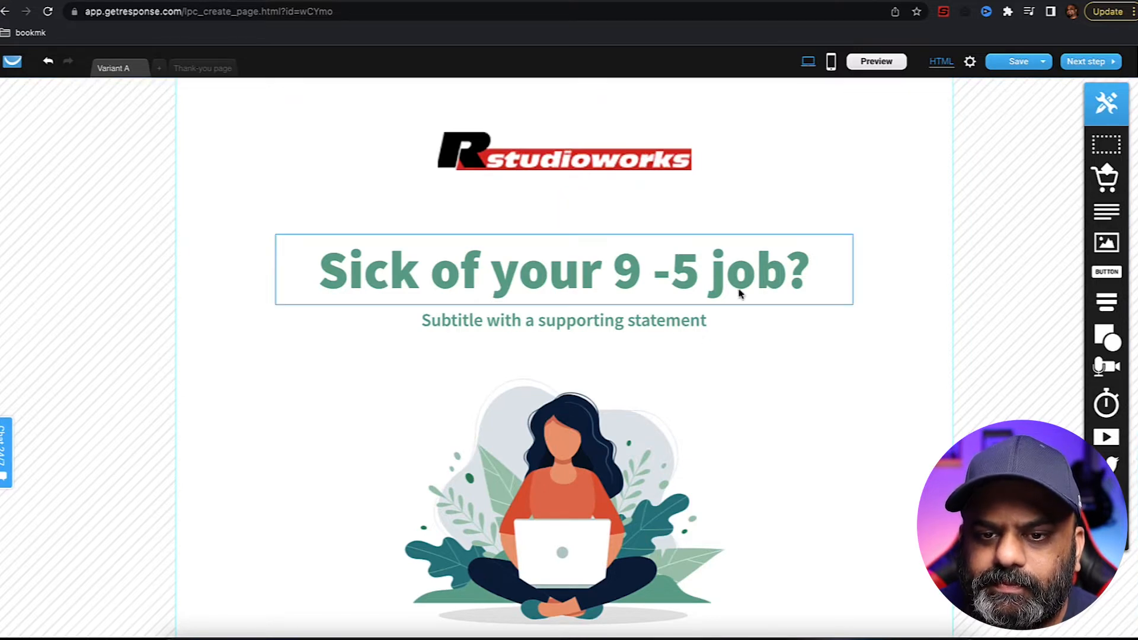
drag(622, 274, 626, 261)
- Replace the subtitle with 'Let me show you how' and raise the headline and subtitle slightly
click(674, 325)
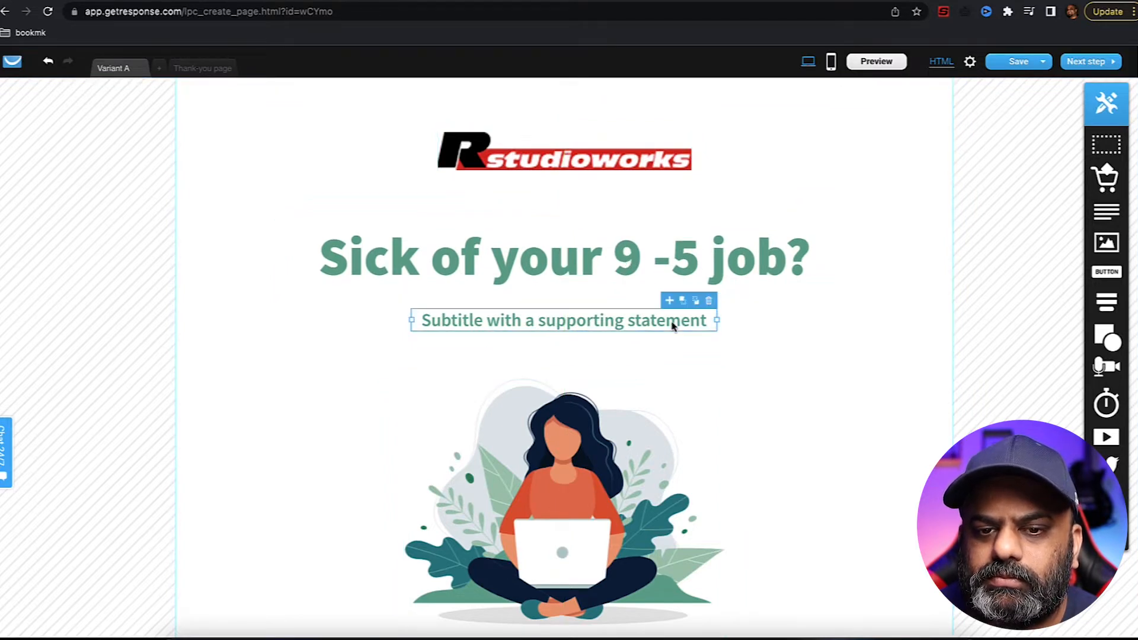
double_click(672, 324)
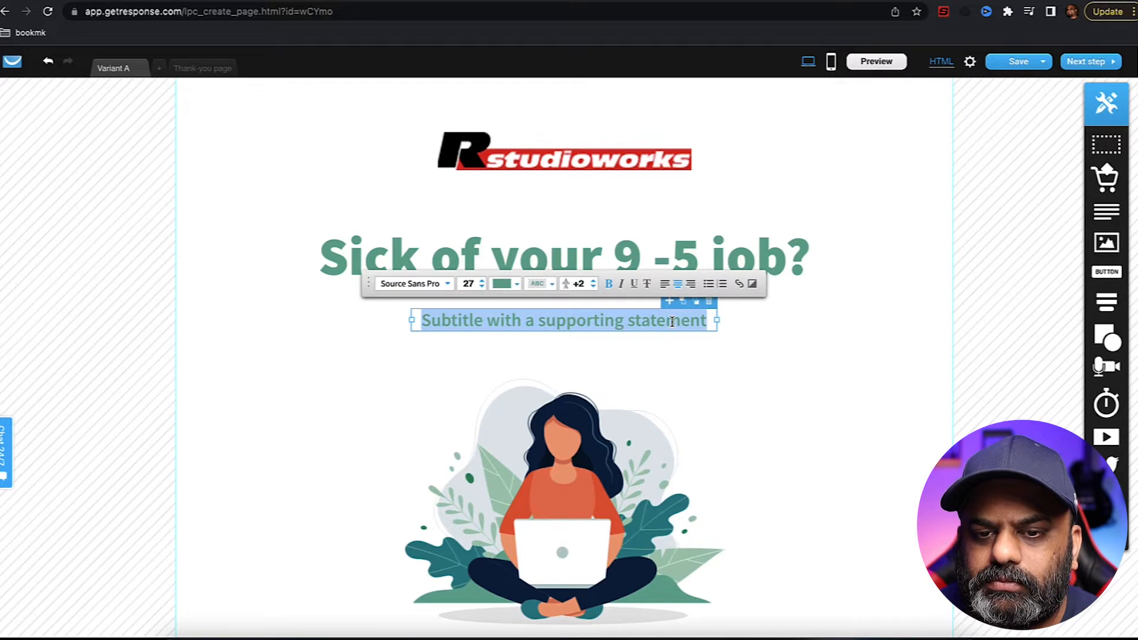
text(Le)
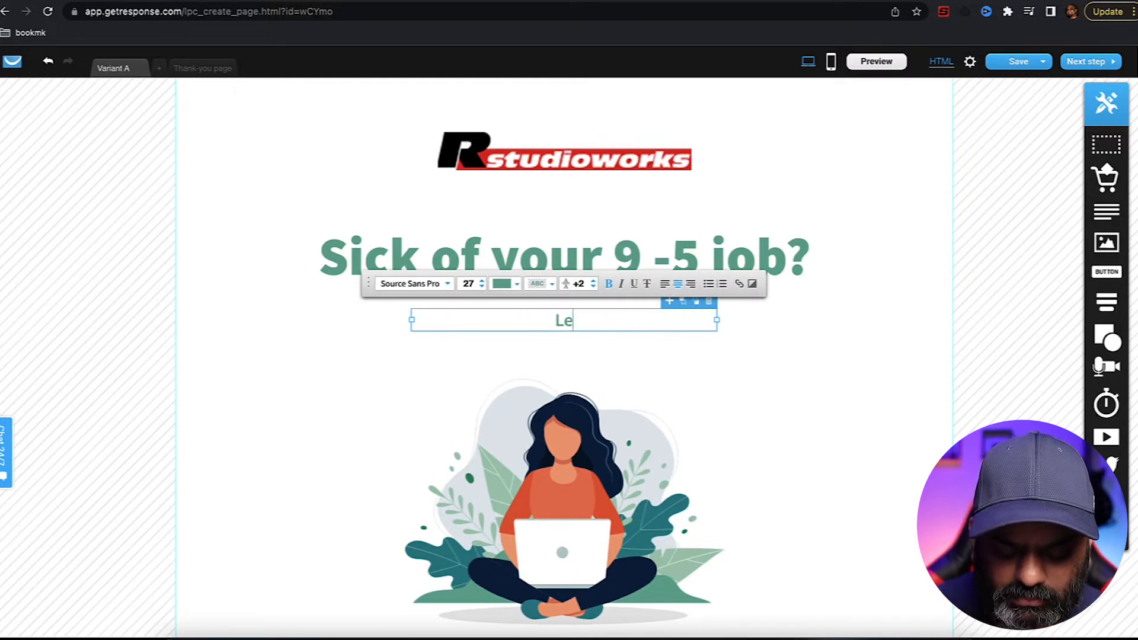
text(t me sh)
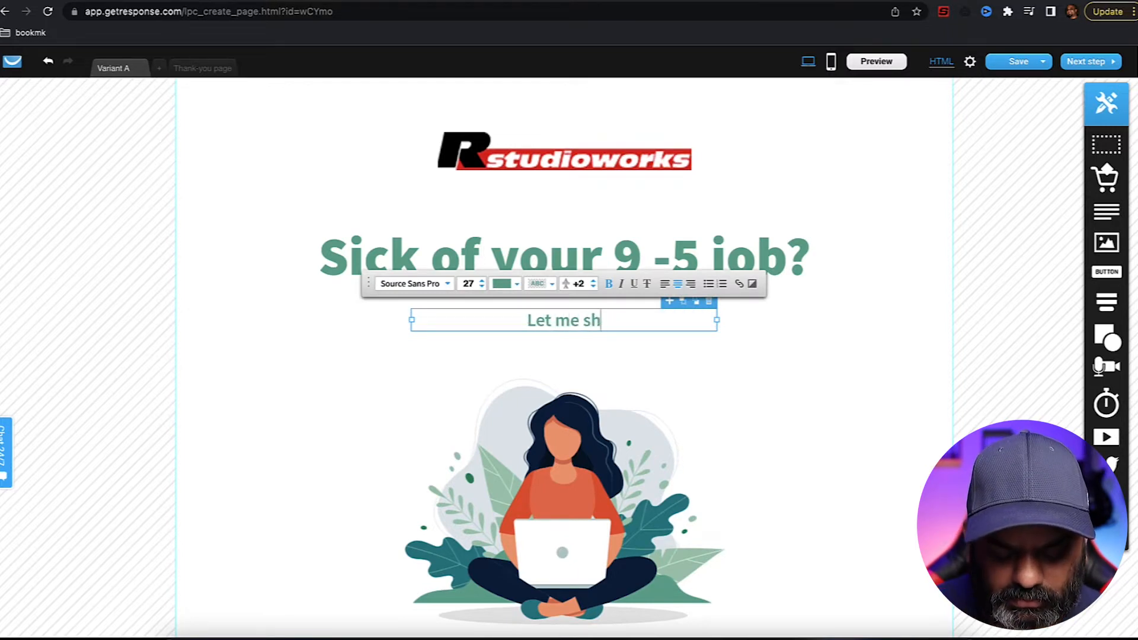
text(ow you)
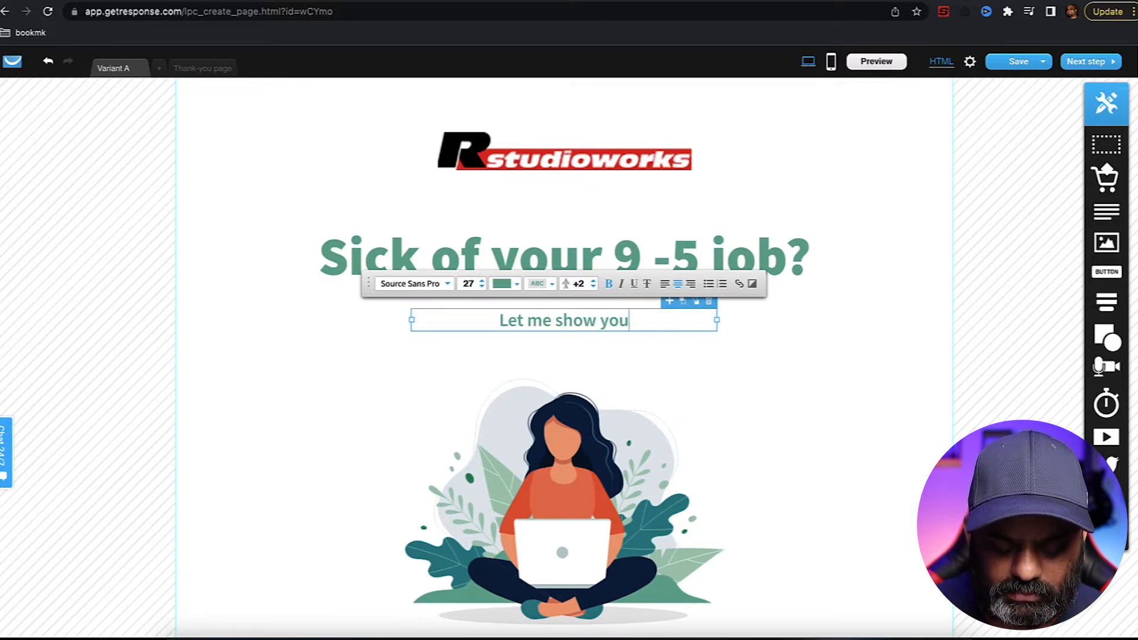
text( how)
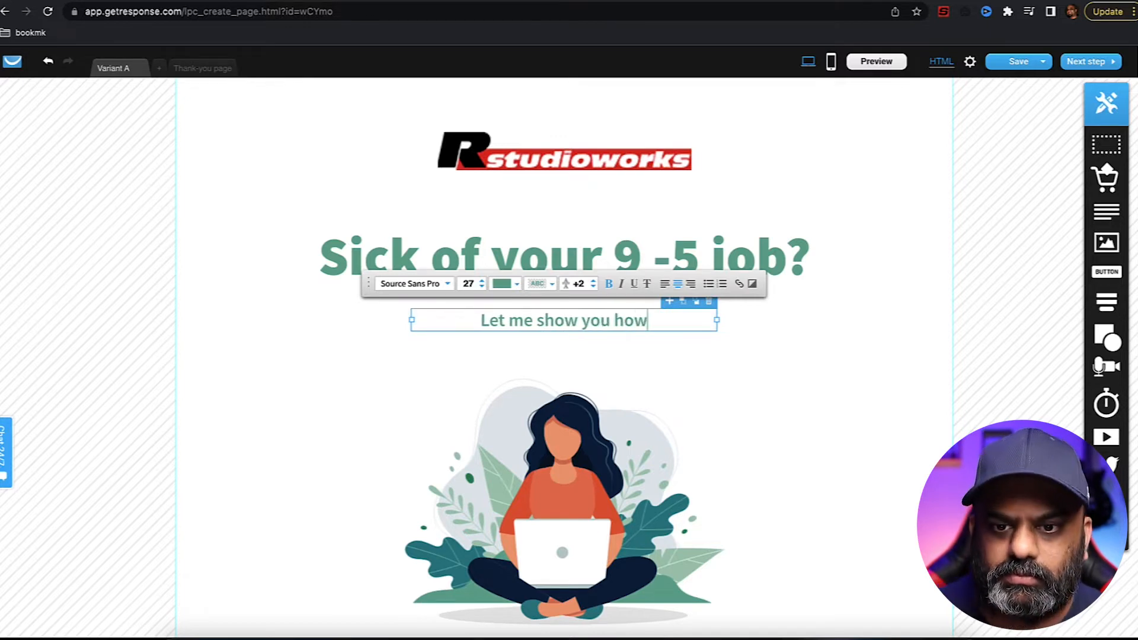
click(818, 397)
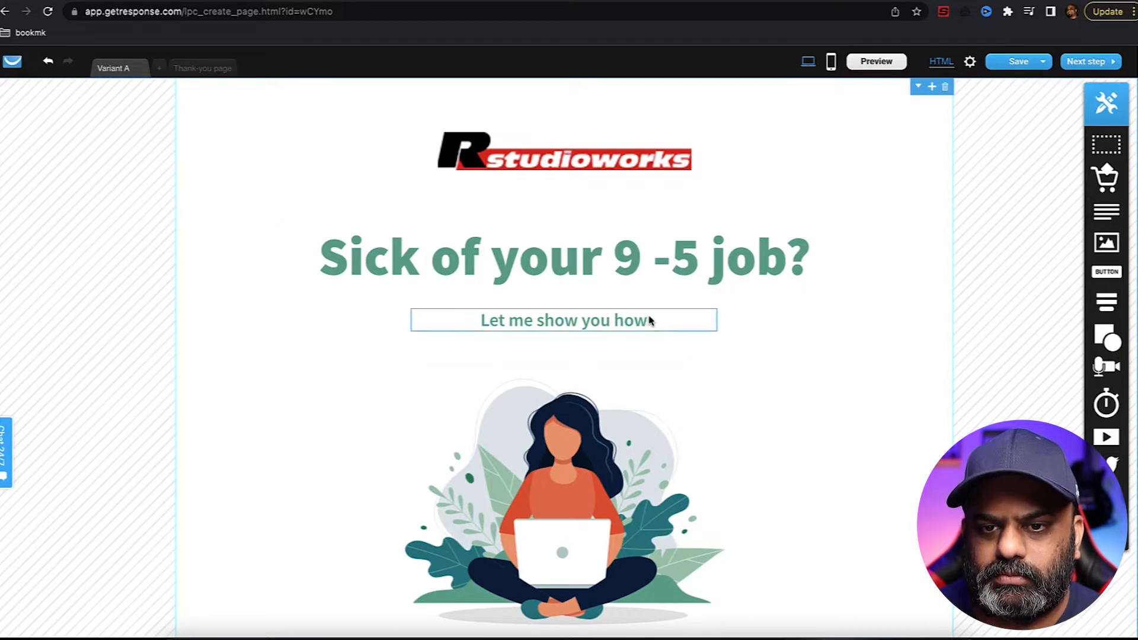
drag(587, 274, 589, 271)
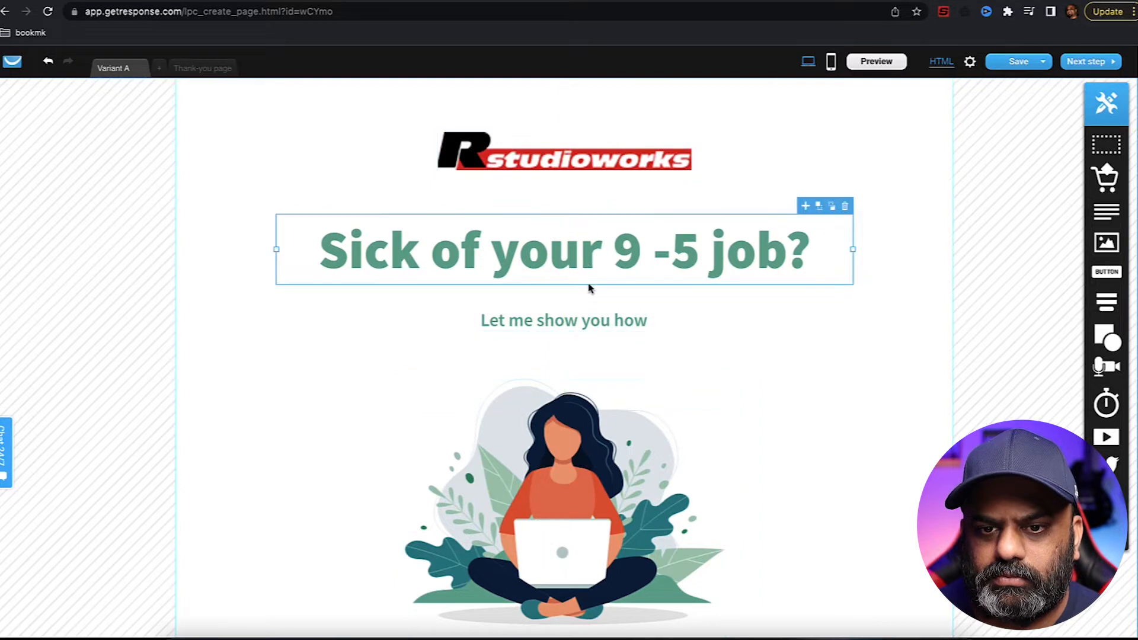
drag(579, 325, 580, 318)
click(796, 375)
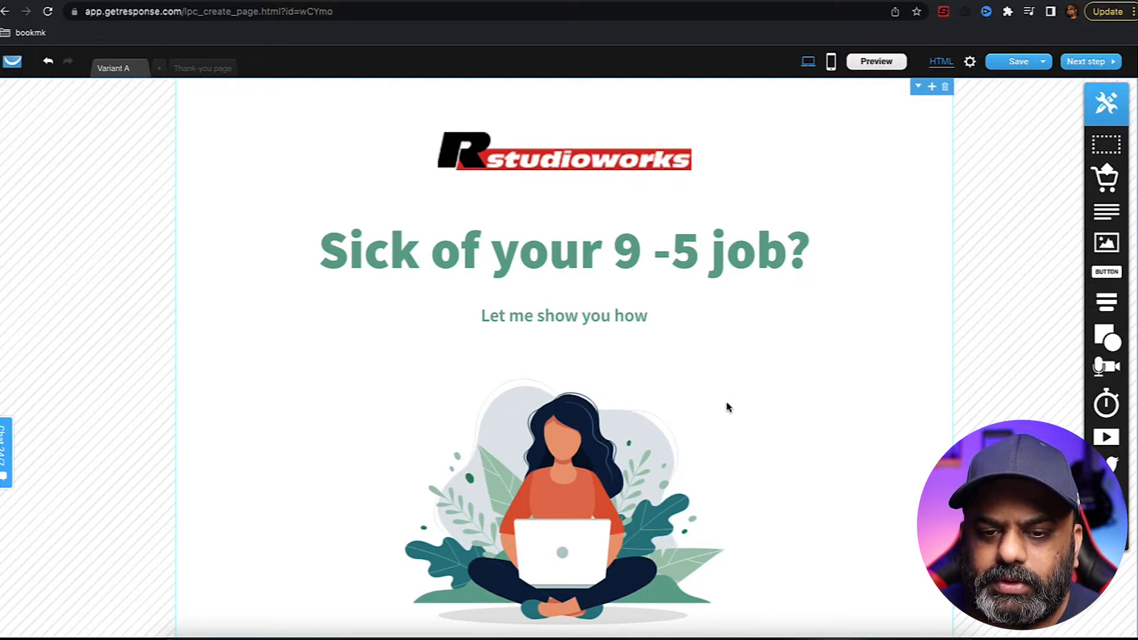
- Drag the laptop illustration to the left half of its section
drag(592, 466, 423, 470)
scroll(580, 283, down, 6)
scroll(592, 409, down, 10)
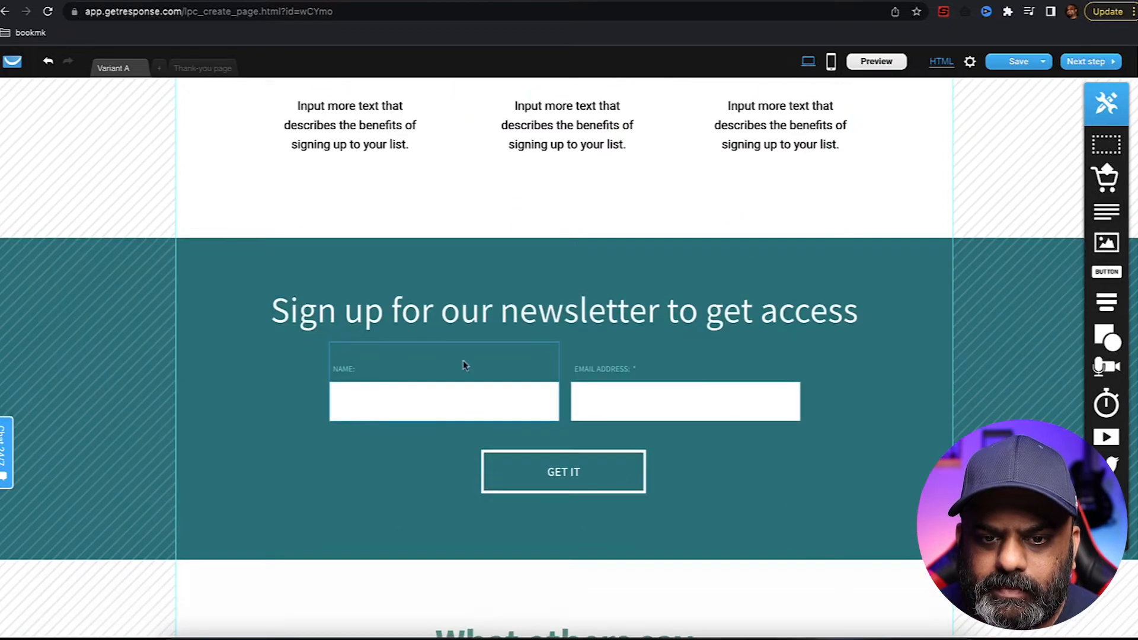
scroll(505, 274, down, 5)
scroll(890, 302, up, 20)
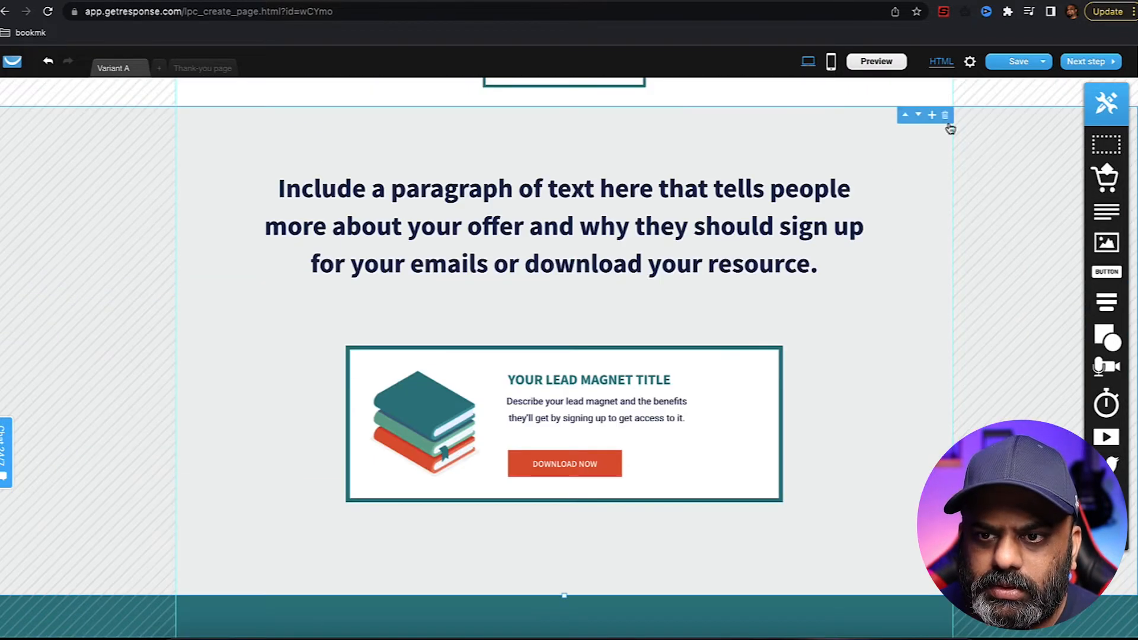
scroll(881, 321, up, 3)
scroll(881, 320, down, 6)
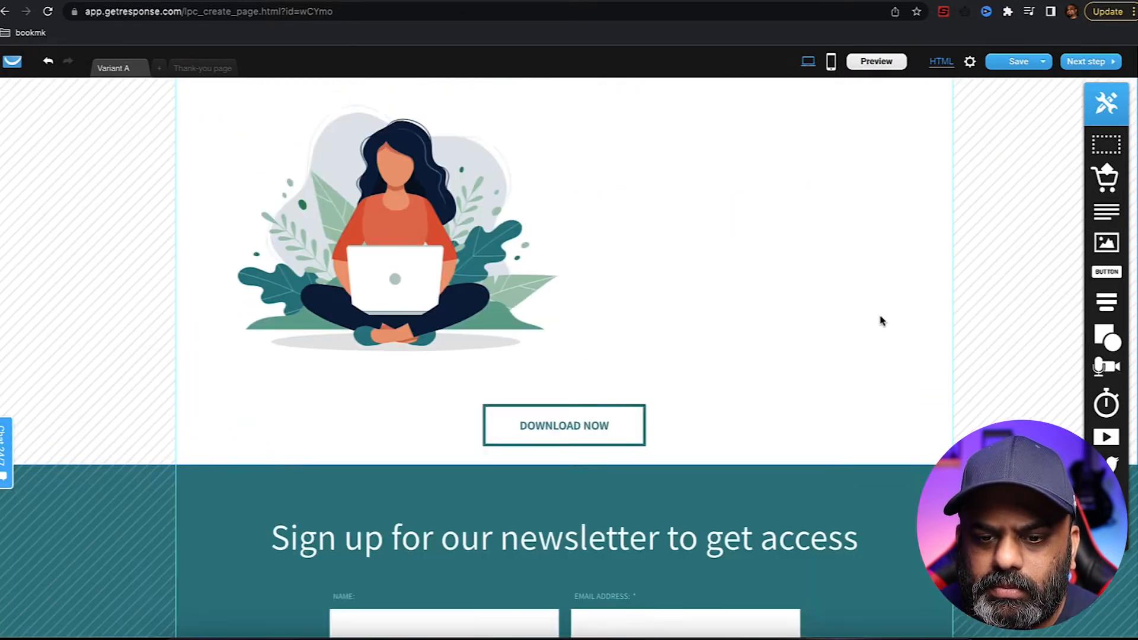
scroll(880, 320, up, 5)
scroll(879, 318, down, 5)
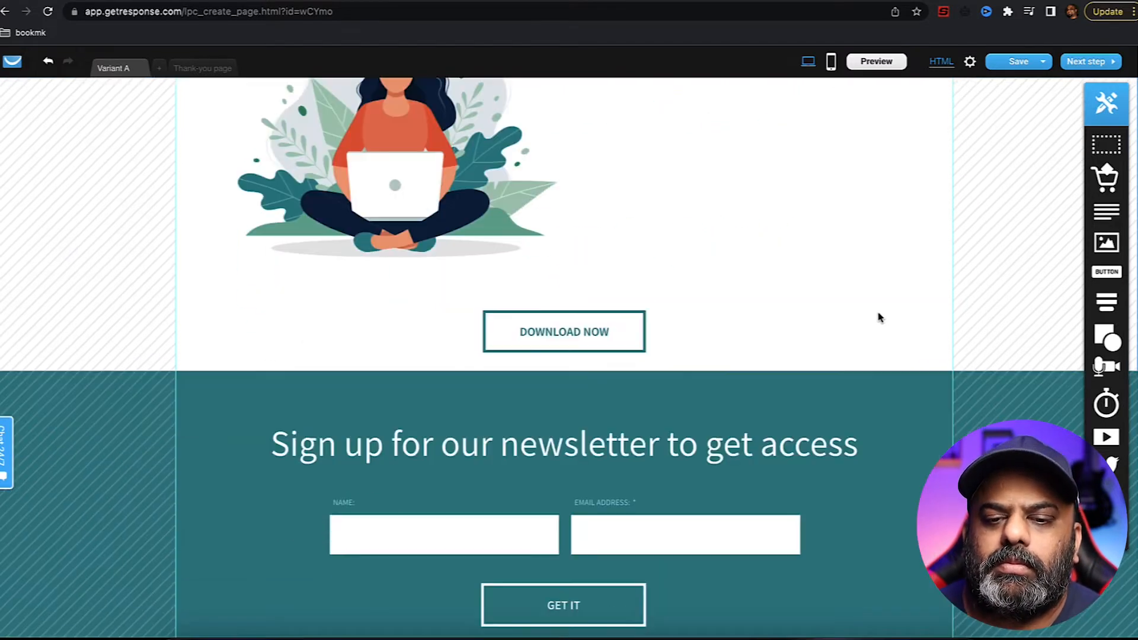
- Select the newsletter signup form further down the page to move it
click(395, 493)
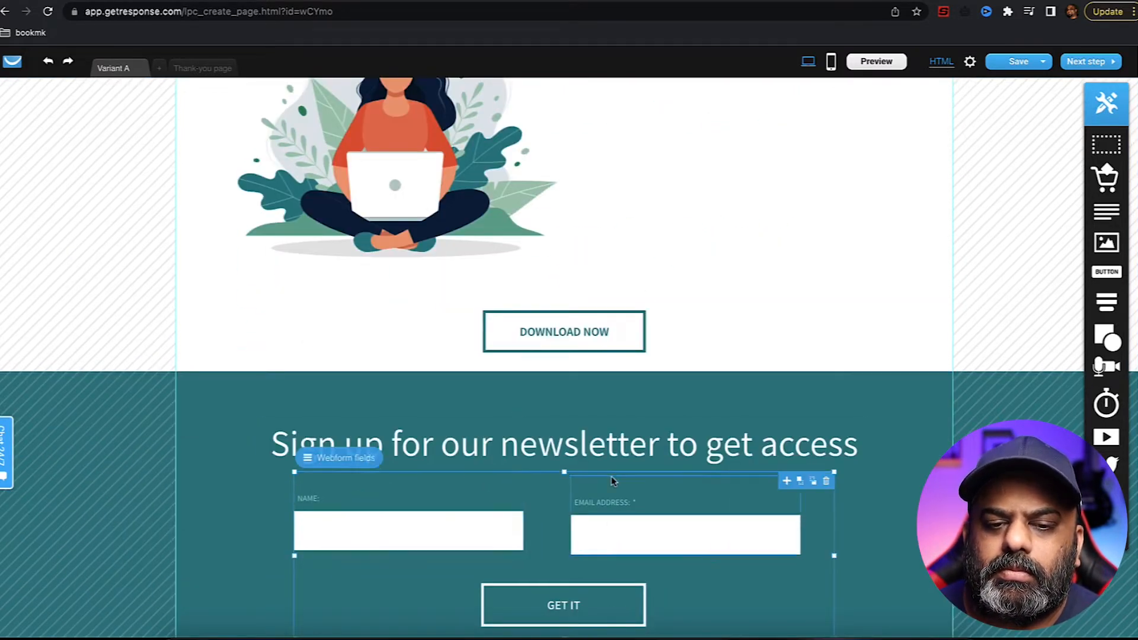
scroll(801, 535, down, 1)
scroll(801, 535, down, 1)
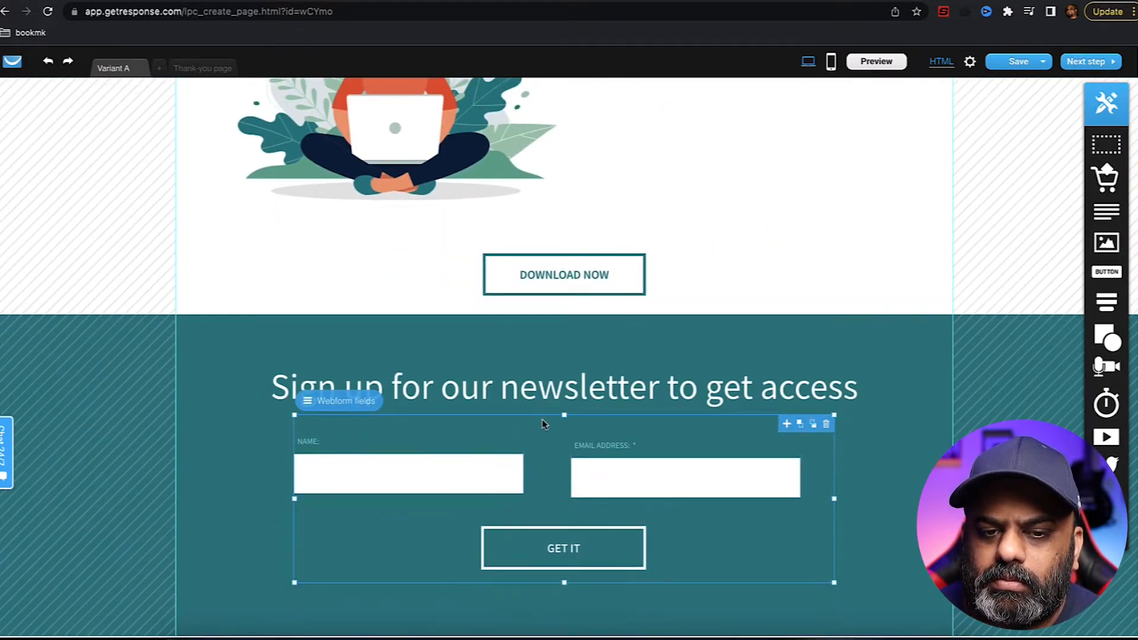
click(486, 593)
- Drag the signup form up into the top section beside the illustration and resize it
drag(536, 448, 656, 140)
scroll(657, 140, up, 4)
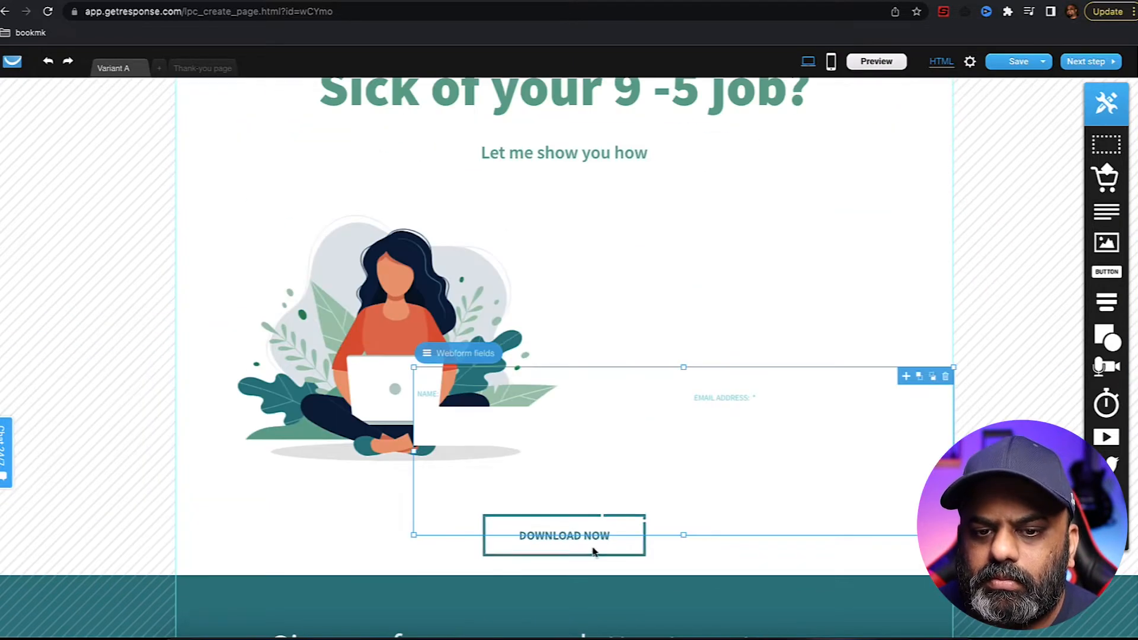
drag(414, 450, 447, 450)
scroll(841, 475, down, 1)
drag(701, 534, 701, 548)
drag(701, 363, 710, 288)
scroll(510, 561, down, 1)
scroll(297, 330, up, 4)
click(297, 330)
scroll(297, 330, down, 3)
click(451, 425)
- Stack the EMAIL ADDRESS field below NAME and narrow the form from the right
click(514, 370)
drag(598, 332, 630, 337)
drag(753, 332, 509, 434)
click(830, 355)
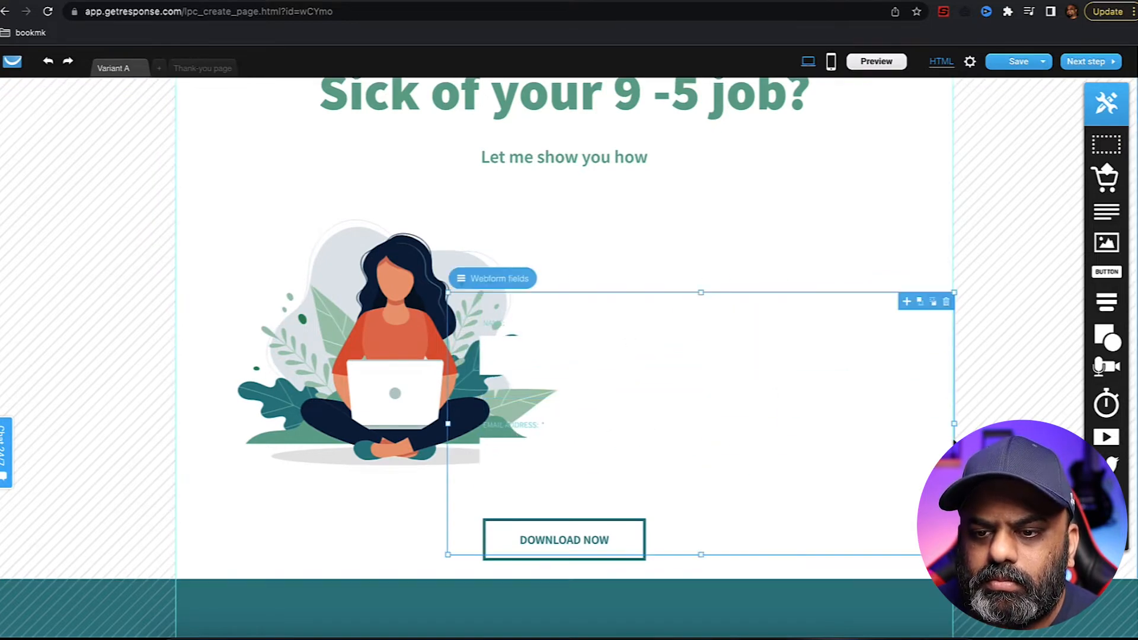
drag(955, 424, 808, 423)
click(563, 254)
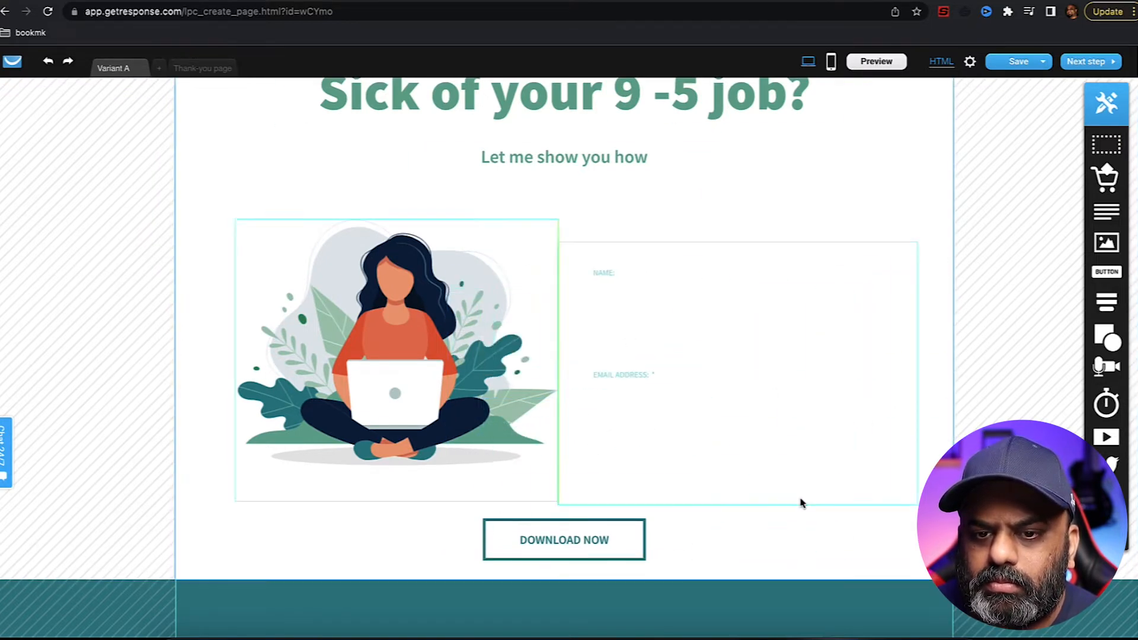
- Select the NAME field and bring up its font and background colour options
click(813, 482)
click(643, 300)
click(646, 397)
click(641, 281)
click(691, 299)
click(673, 286)
click(594, 248)
click(898, 243)
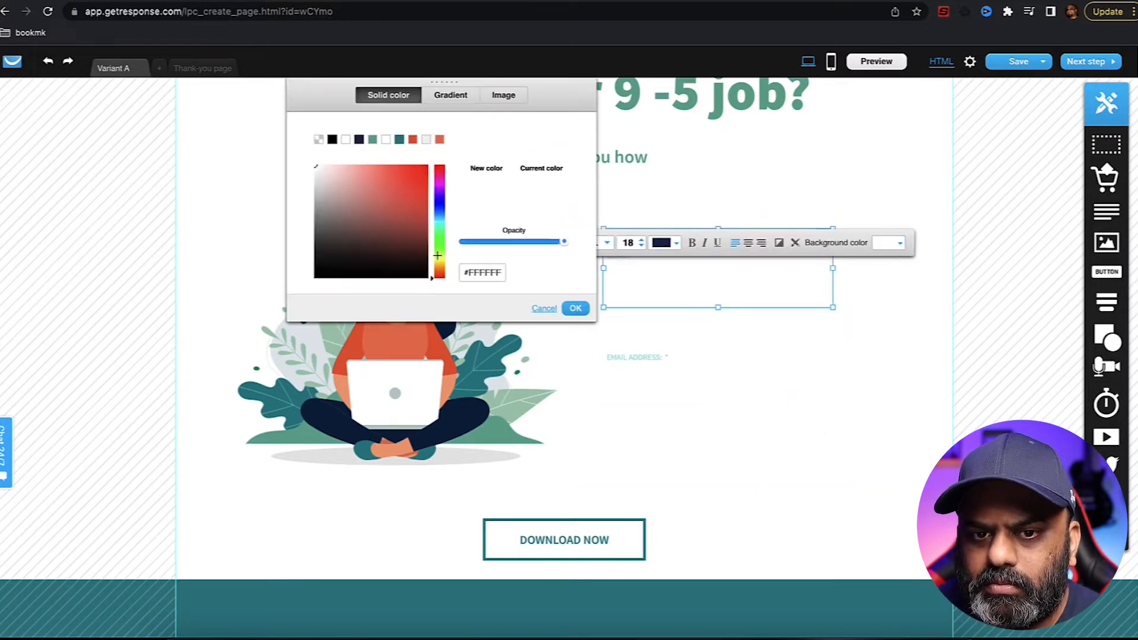
- Give the form fields a light grey background colour
click(424, 168)
click(372, 138)
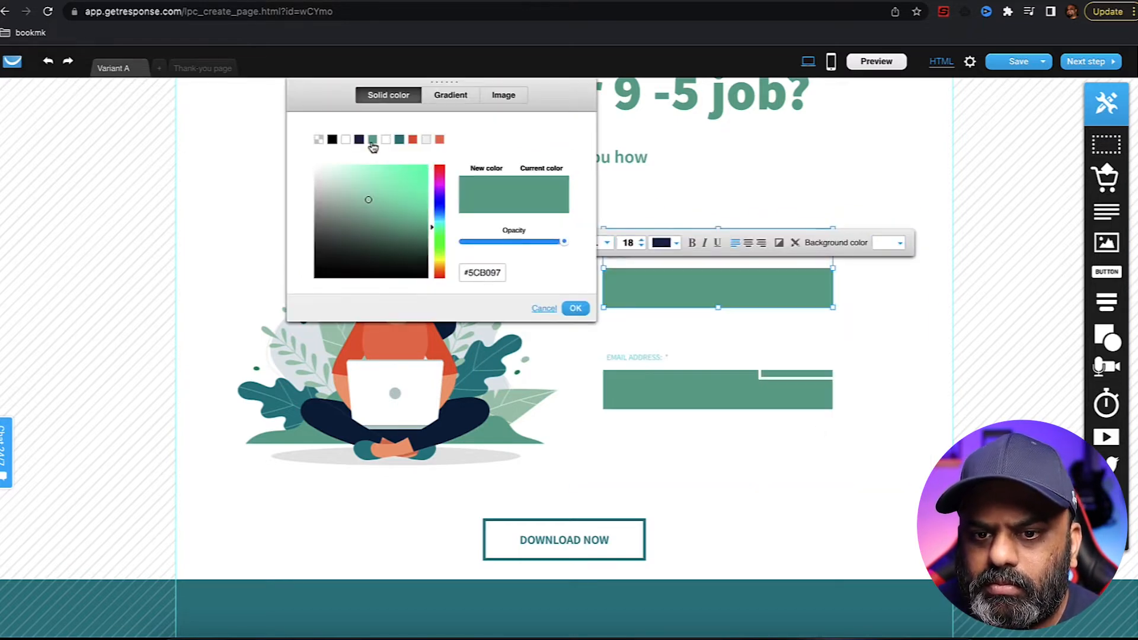
click(426, 139)
click(820, 397)
- Move the GET IT button left and set its text colour to green
drag(720, 442, 672, 452)
double_click(681, 458)
click(649, 401)
click(589, 243)
click(820, 398)
- Widen the Name and Email fields to matching widths and move Email closer to Name
click(673, 272)
drag(832, 268, 907, 275)
click(834, 379)
drag(833, 369, 900, 369)
drag(717, 381, 717, 371)
drag(901, 360, 904, 358)
click(813, 297)
drag(905, 268, 904, 268)
- Centre and widen the GET IT button to full width, and delete the DOWNLOAD NOW button
drag(701, 450, 770, 444)
drag(672, 438, 603, 432)
drag(837, 435, 907, 435)
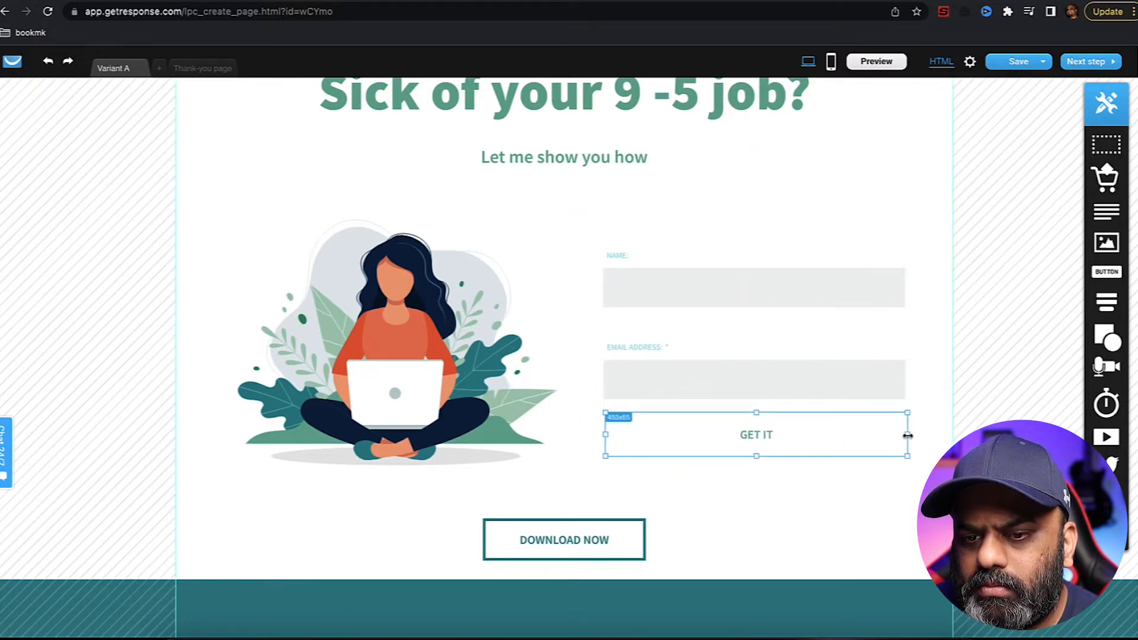
click(617, 543)
click(633, 509)
- Fill the GET IT button with green and make its text white
double_click(736, 445)
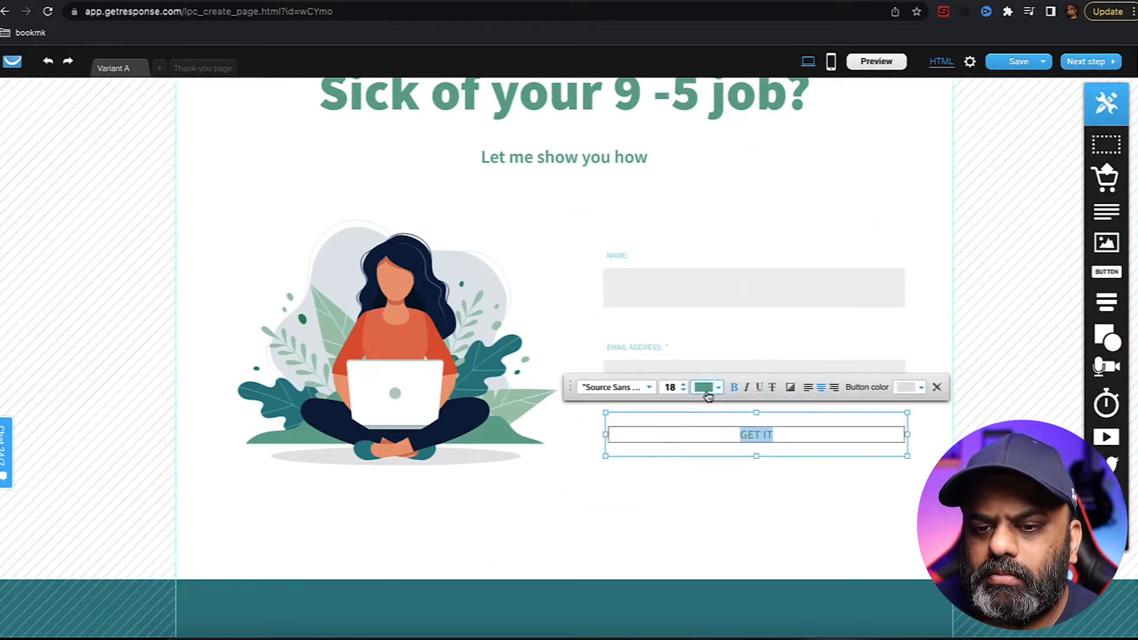
click(920, 388)
click(687, 218)
click(890, 389)
click(720, 389)
click(701, 229)
click(711, 496)
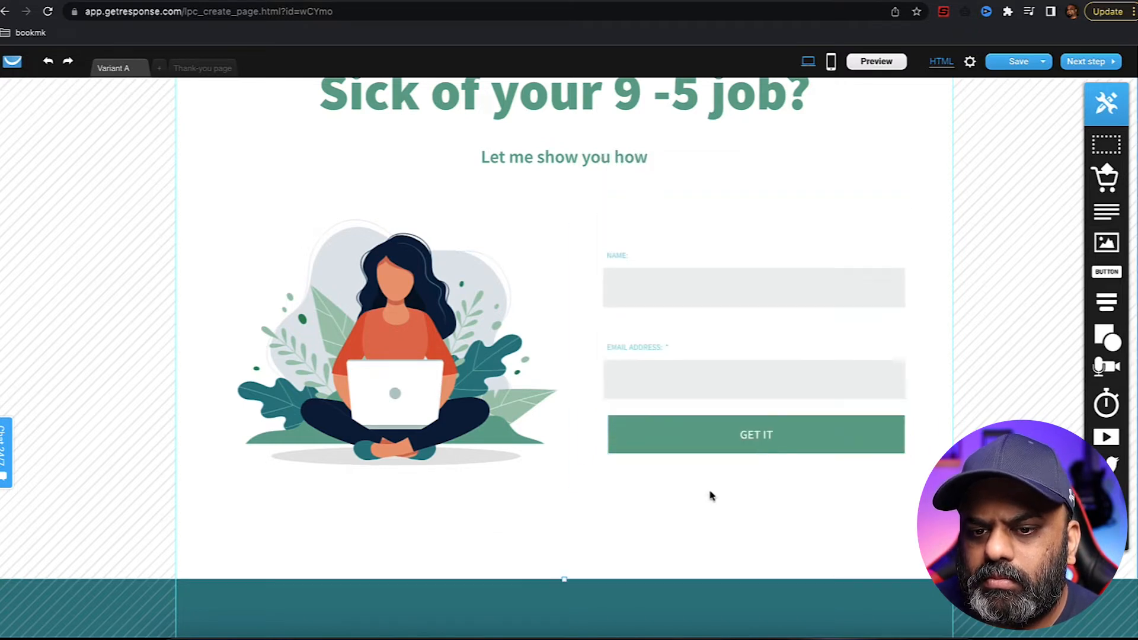
- Fine-tune the spacing between the Email field and the GET IT button
drag(725, 377, 724, 371)
drag(717, 442, 730, 447)
click(724, 477)
- Delete the teal 'Sign up for our newsletter' section and the What others say testimonials section
scroll(711, 523, down, 4)
scroll(627, 541, up, 6)
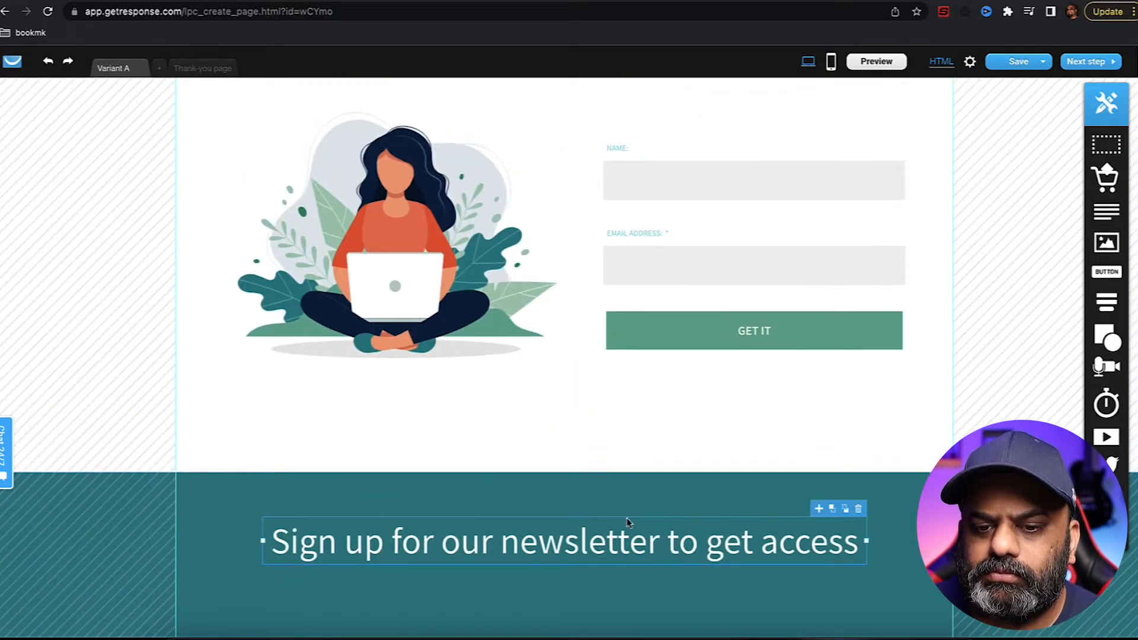
double_click(558, 310)
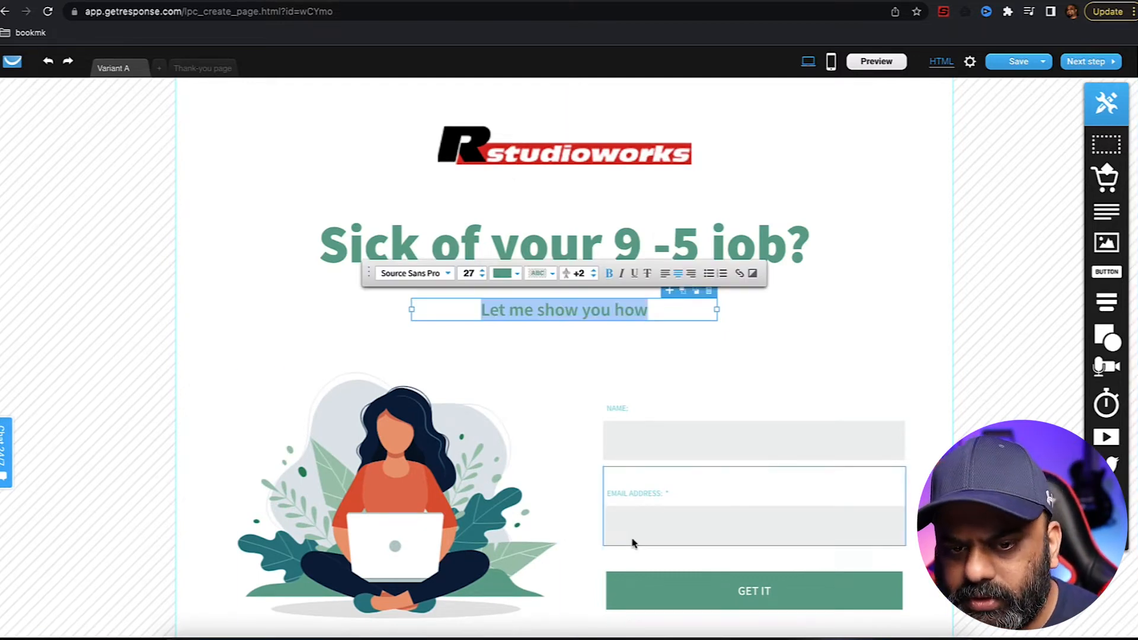
scroll(683, 483, down, 5)
scroll(683, 482, down, 2)
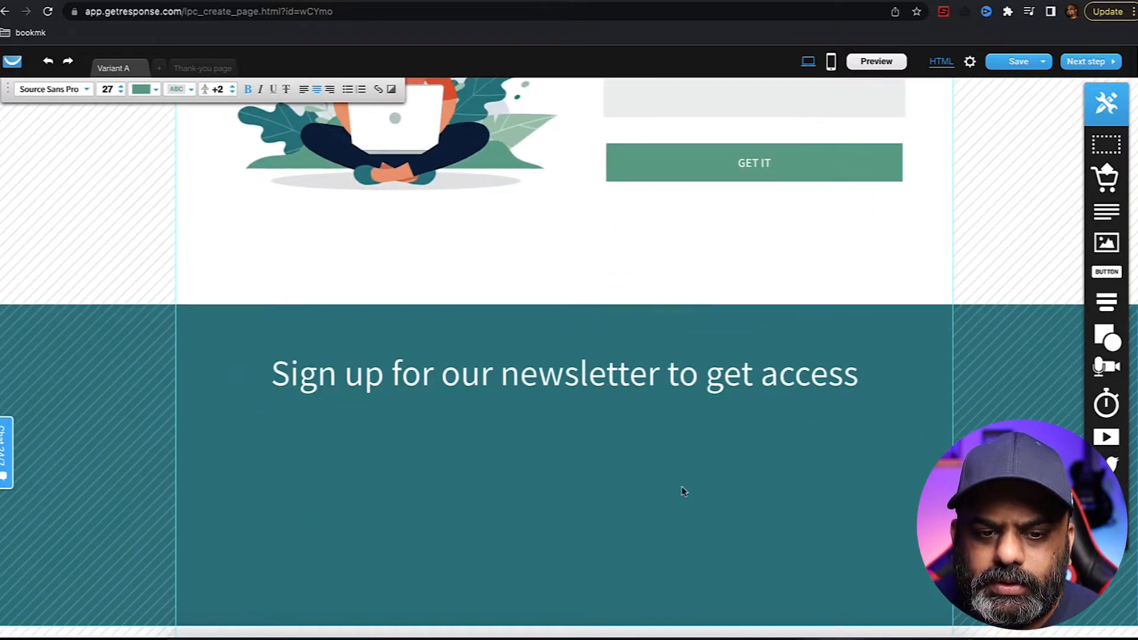
click(926, 238)
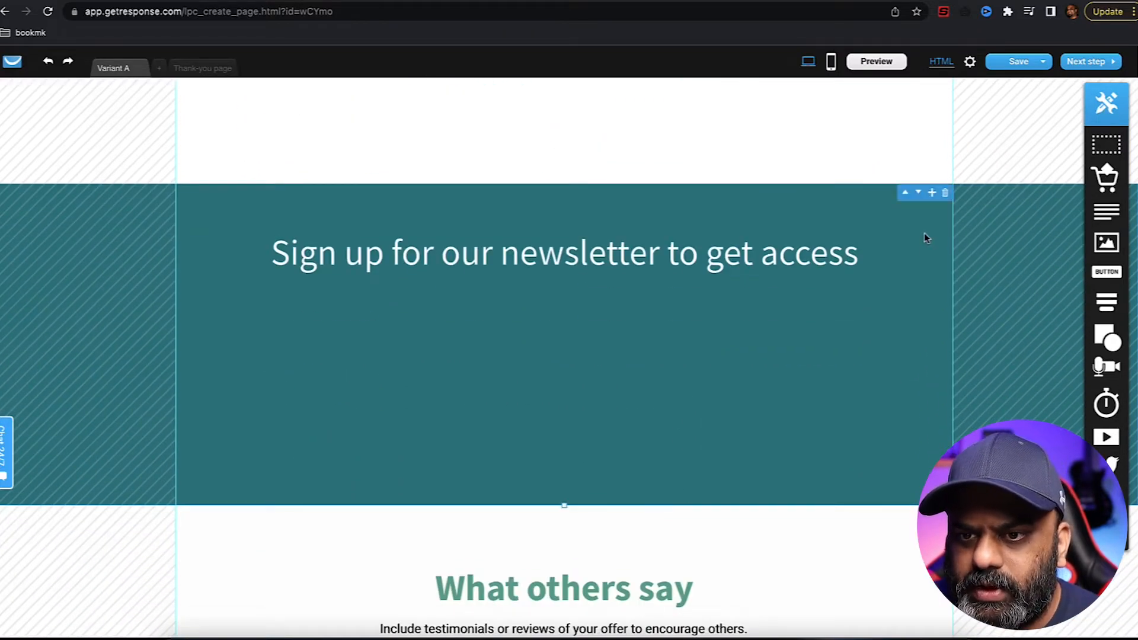
click(945, 192)
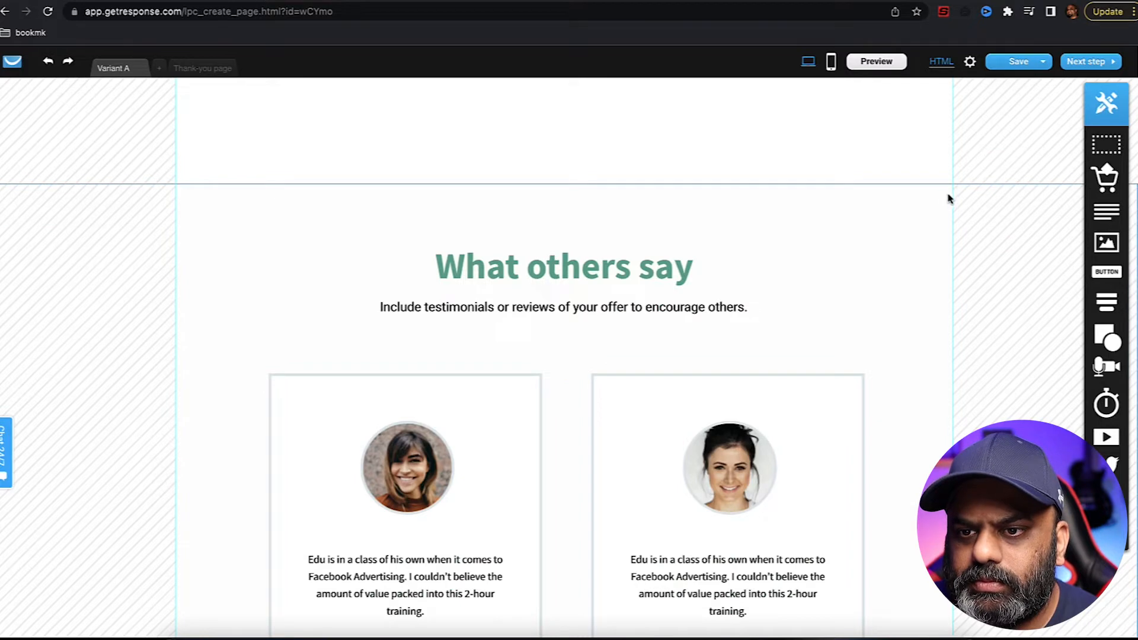
click(945, 194)
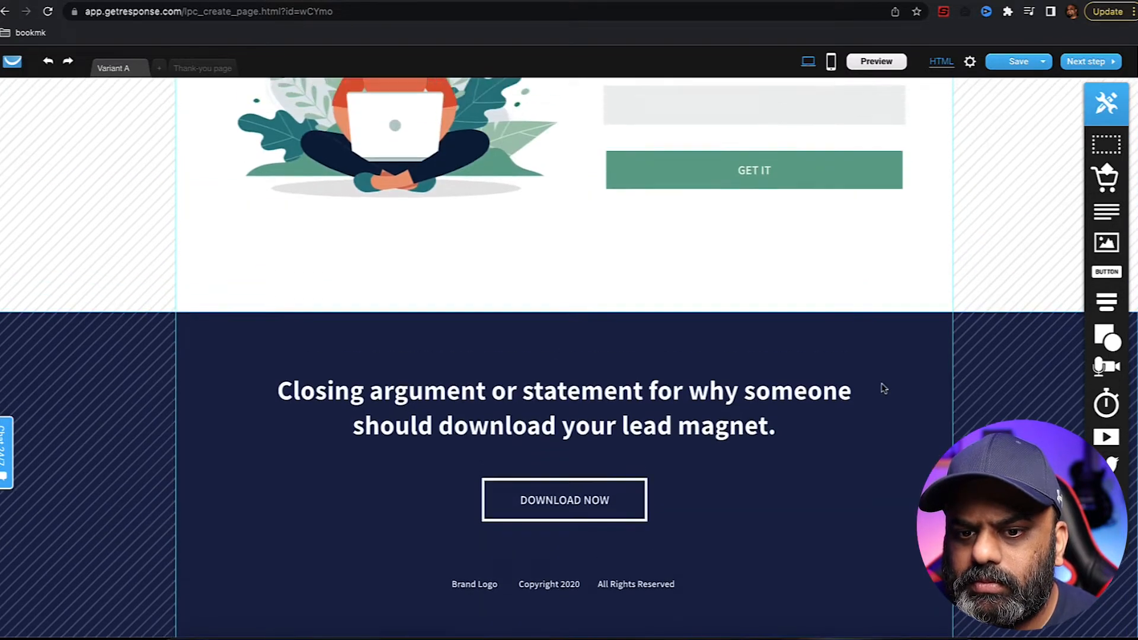
scroll(883, 388, up, 1)
scroll(902, 424, up, 3)
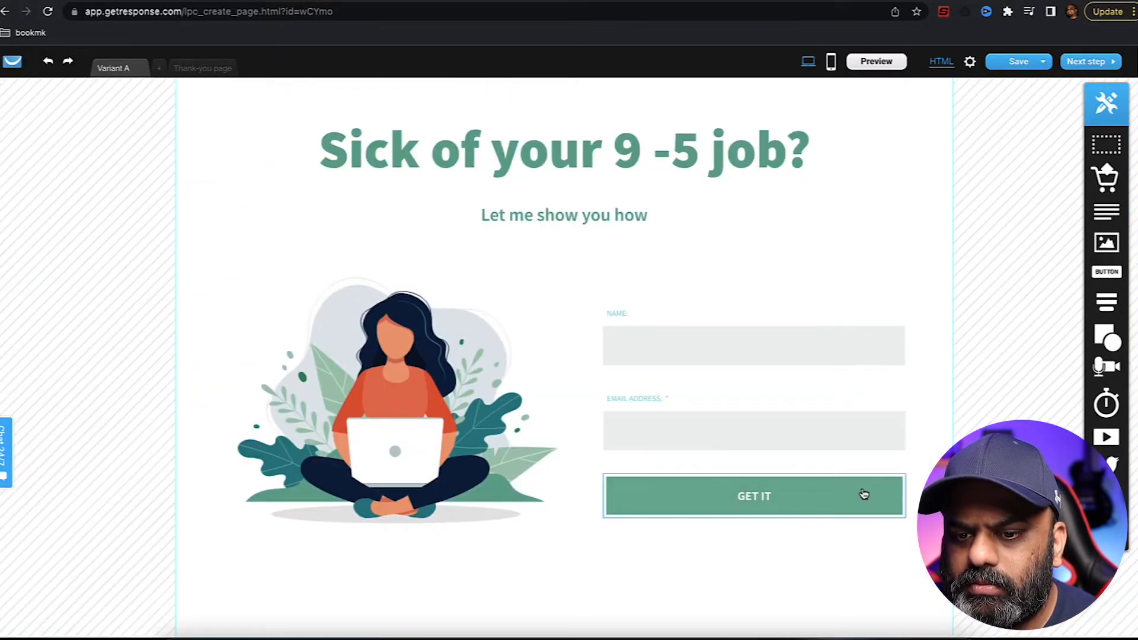
scroll(942, 385, up, 2)
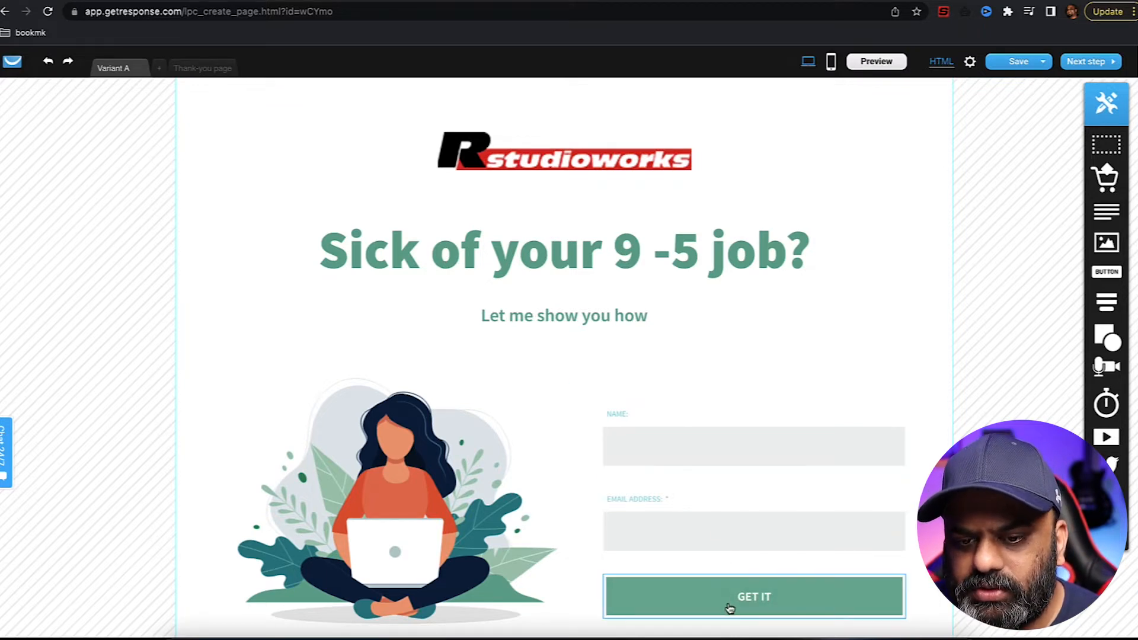
- Rewrite the subheading as 'Get access to the video that changed my life. Sign up below', placed above the form on two lines
scroll(701, 282, down, 2)
double_click(581, 219)
text(Get access t)
text(o the video that changed my life. Sign up below)
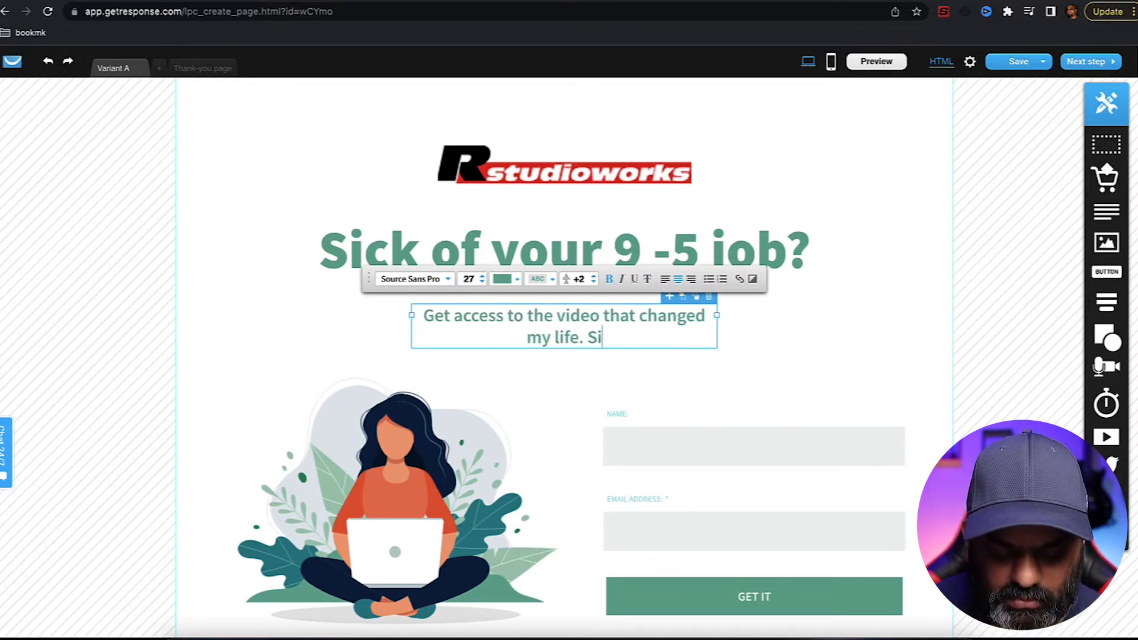
drag(599, 315, 778, 328)
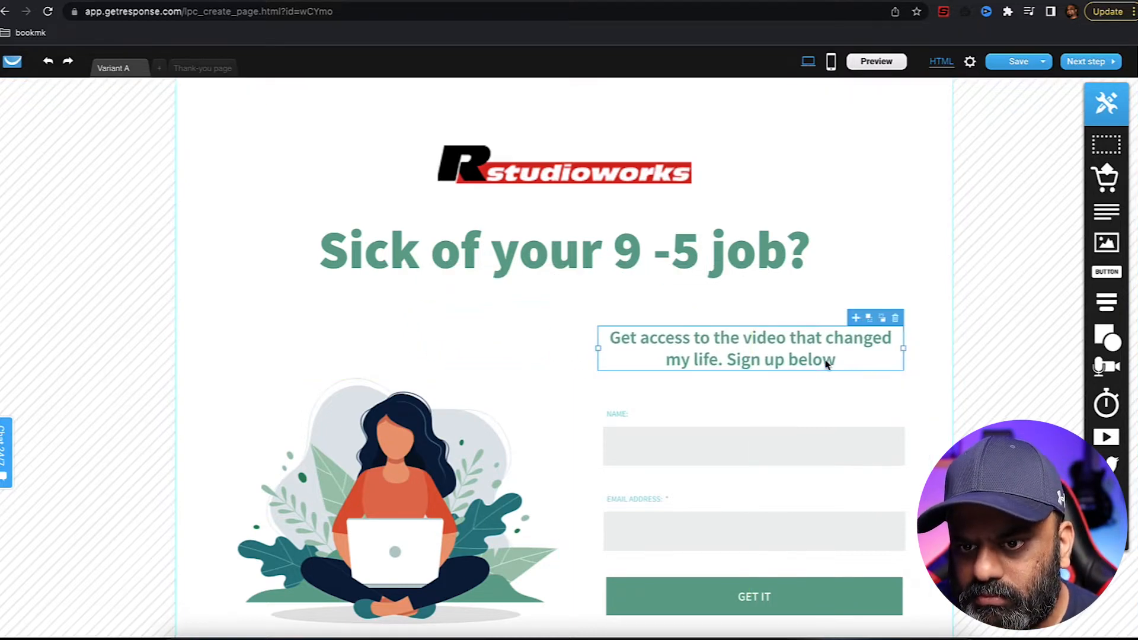
click(729, 362)
click(728, 360)
key(Return)
drag(598, 351, 552, 349)
drag(758, 352, 765, 344)
- Relabel the signup button GET INSTANT ACCESS and nudge it slightly lower
scroll(813, 300, down, 1)
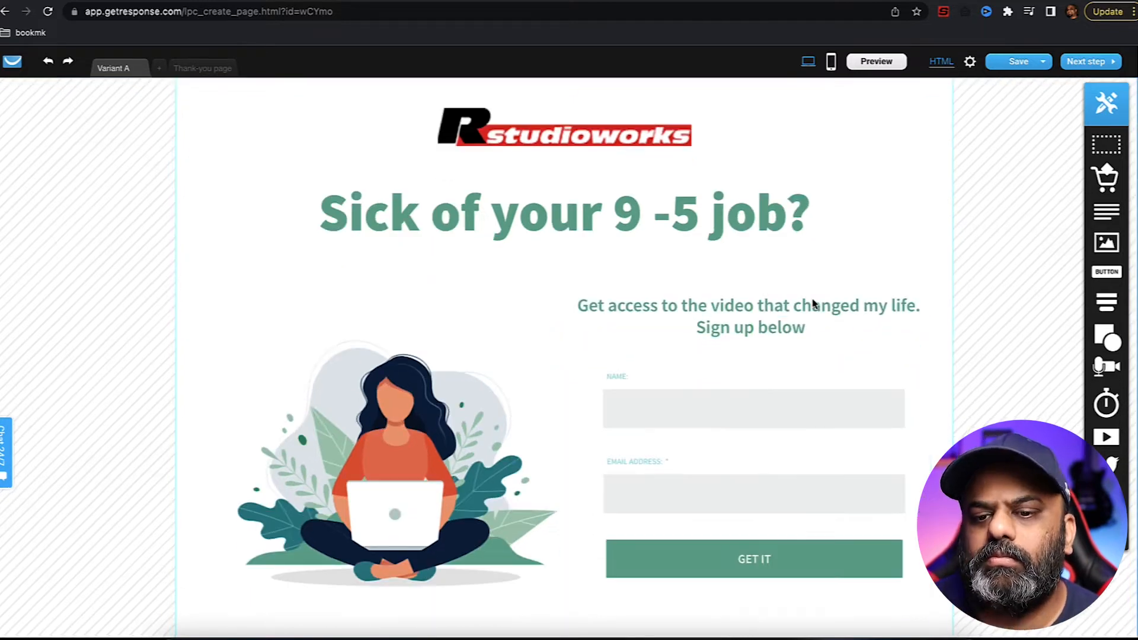
scroll(812, 305, down, 1)
double_click(759, 519)
text(insta)
key(BackSpace)
key(BackSpace)
key(BackSpace)
key(BackSpace)
key(BackSpace)
text(INSTANT)
key(Right)
key(Right)
key(Right)
key(BackSpace)
key(BackSpace)
text(ACCESS)
click(948, 426)
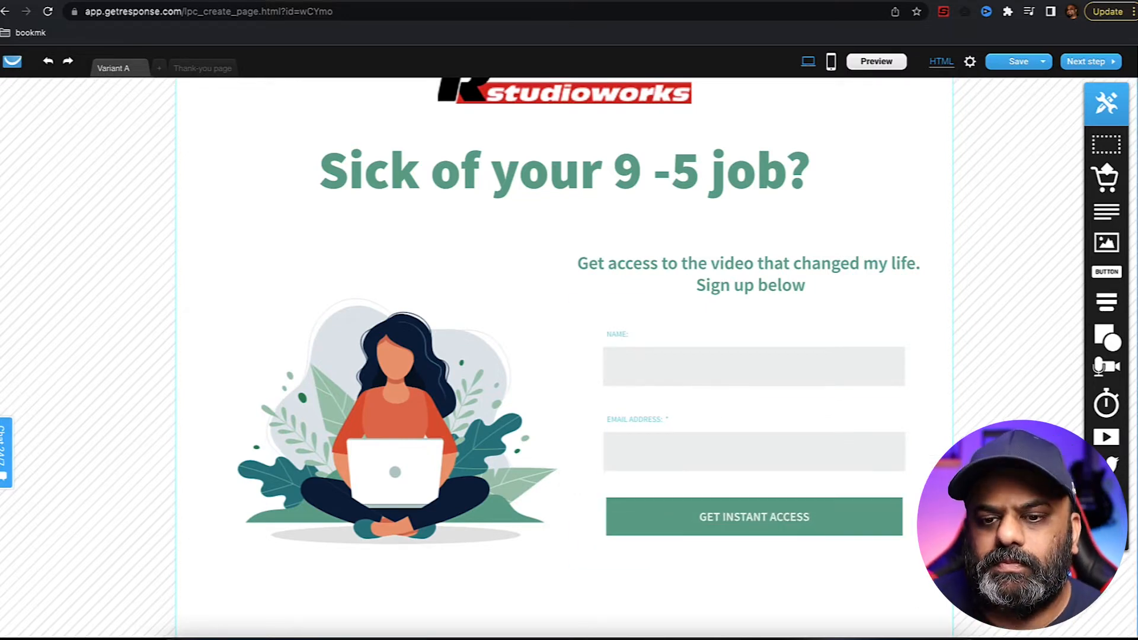
drag(775, 518, 775, 525)
click(939, 448)
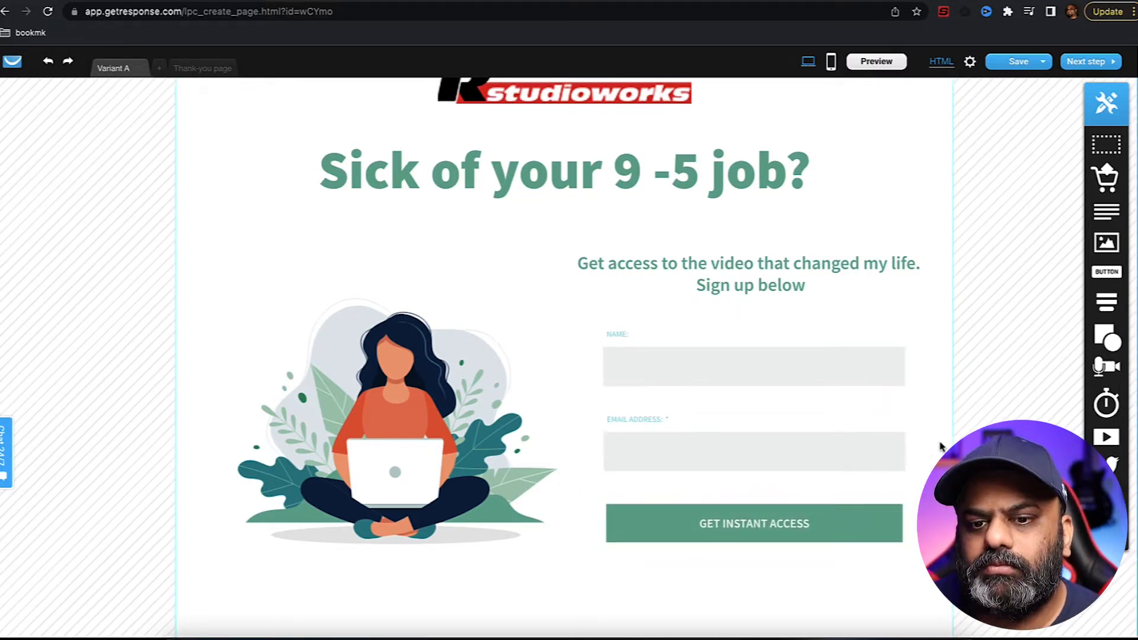
scroll(940, 448, down, 1)
scroll(939, 448, up, 2)
scroll(940, 448, down, 2)
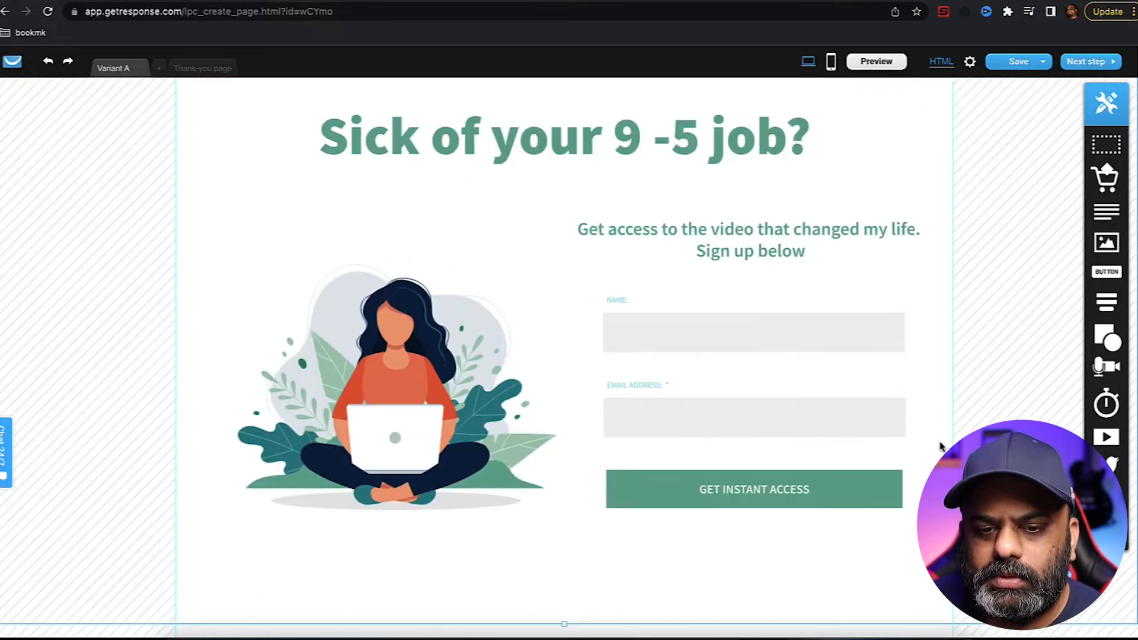
scroll(943, 425, up, 2)
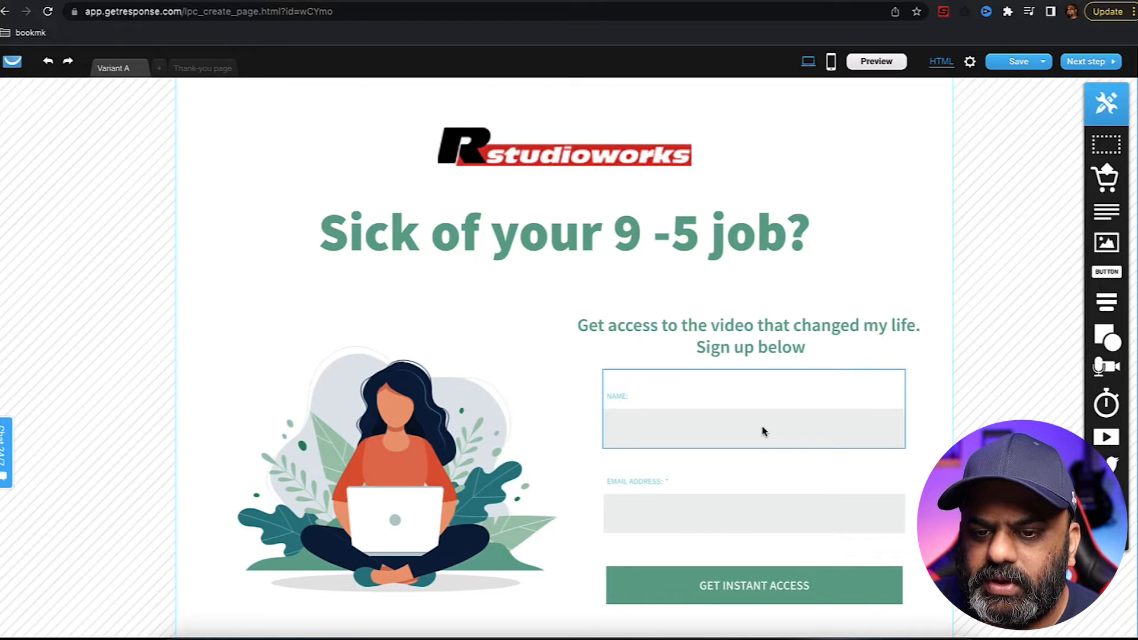
click(733, 437)
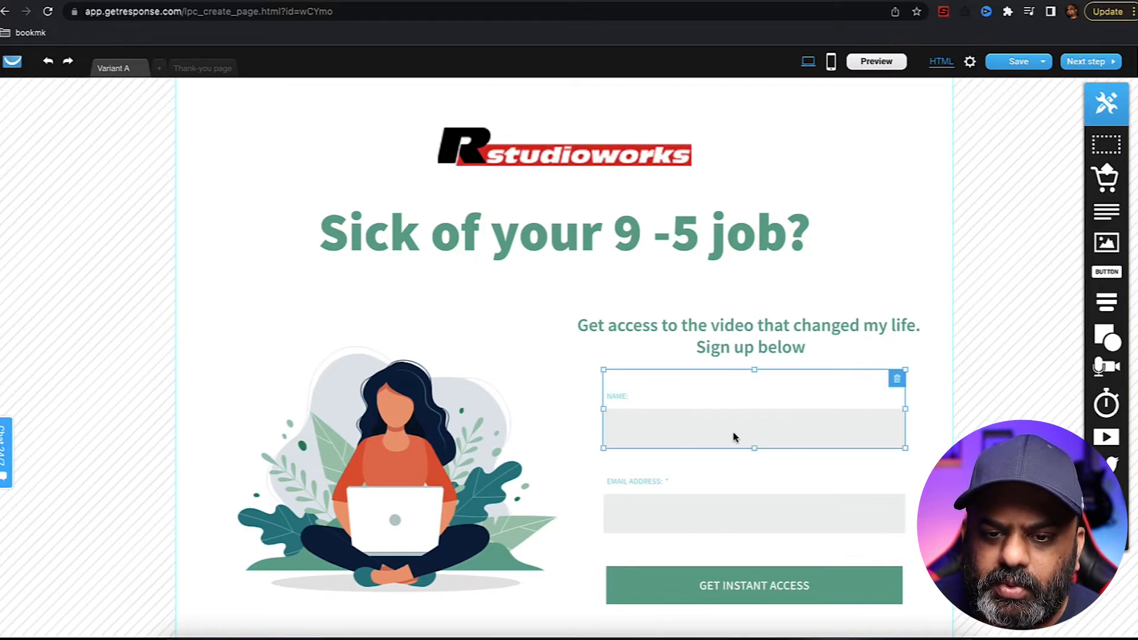
click(737, 513)
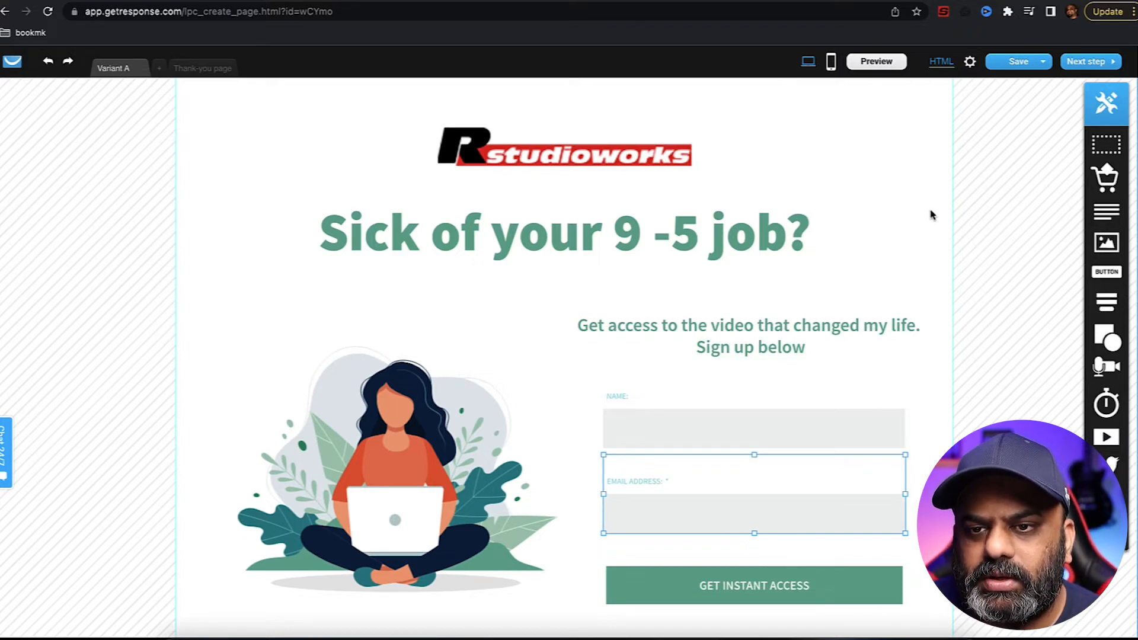
- Create the mobile version of the landing page
click(831, 62)
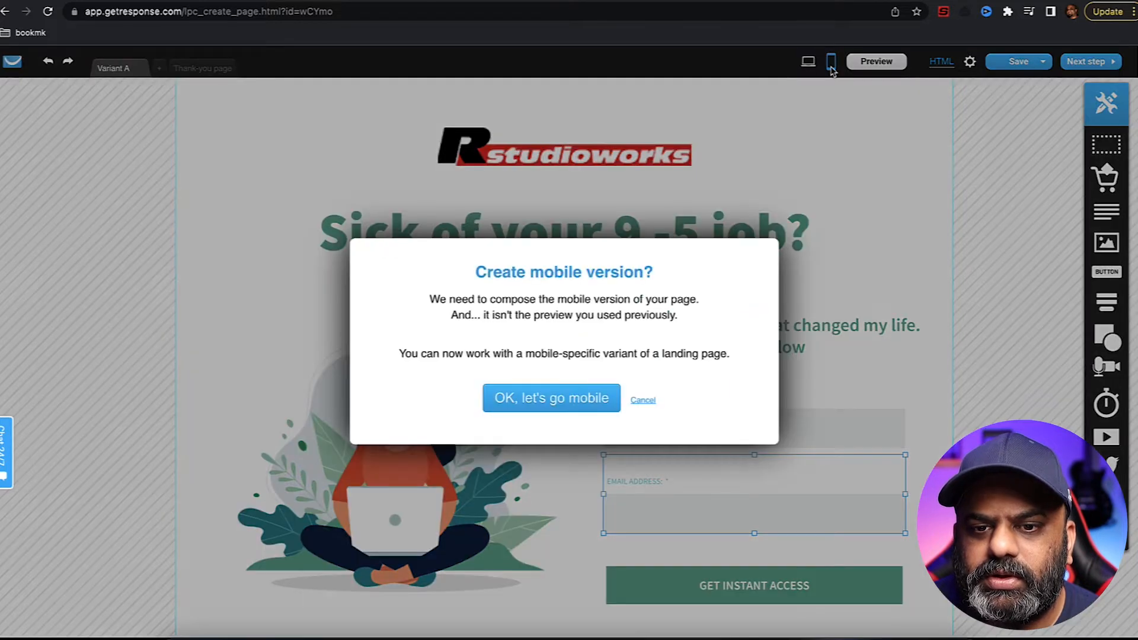
click(558, 399)
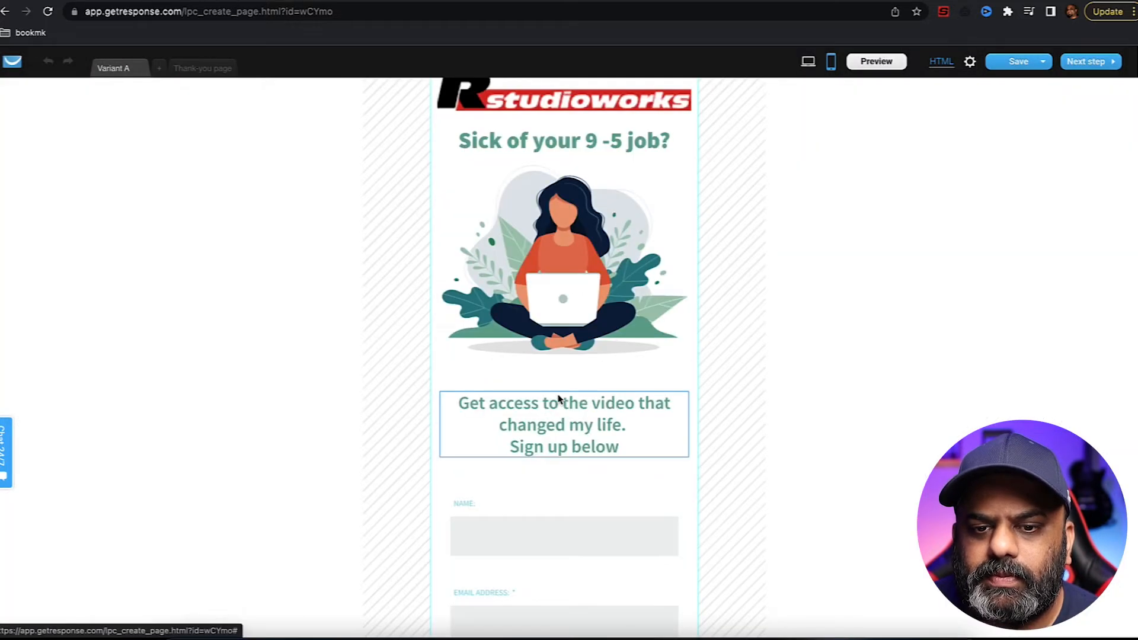
scroll(747, 374, up, 1)
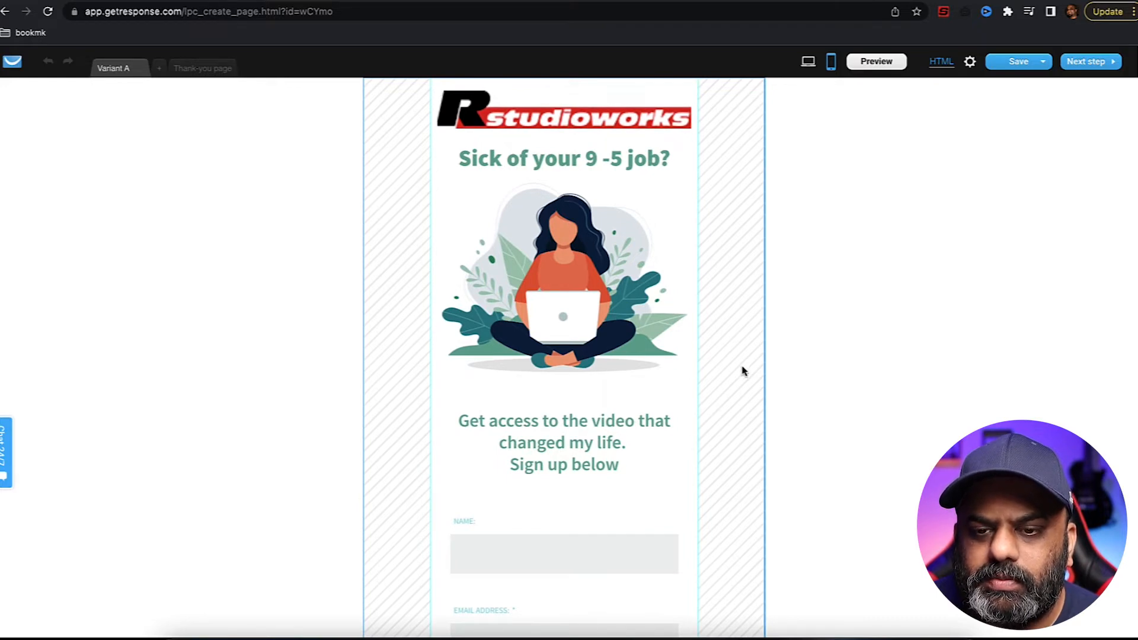
scroll(746, 373, down, 2)
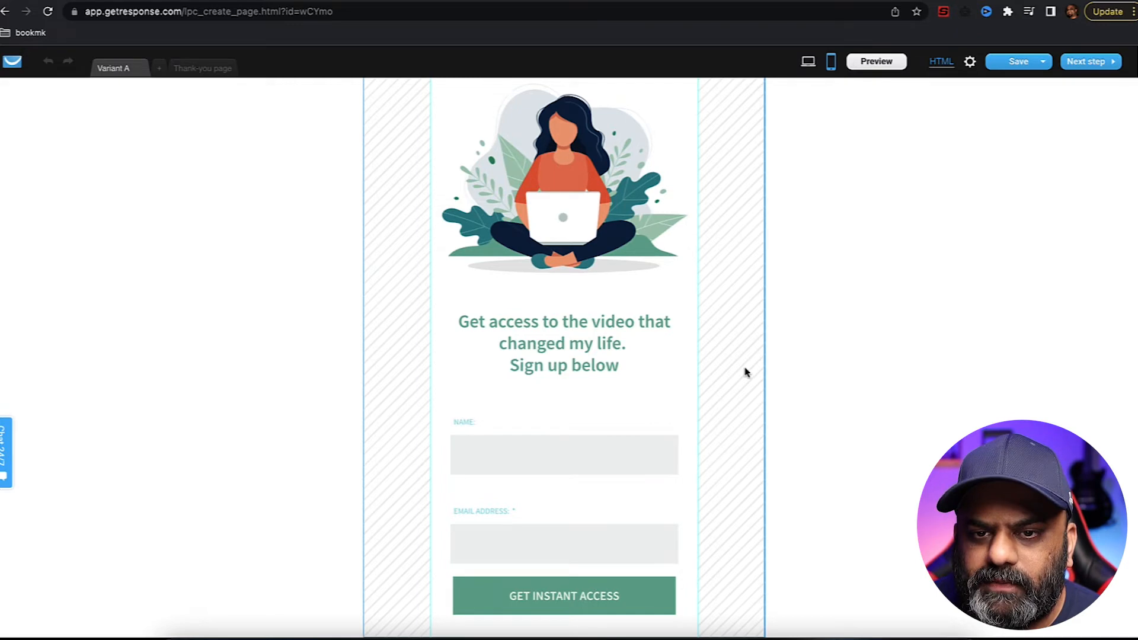
scroll(746, 372, up, 2)
- Shrink the logo and centre it at the top of the mobile column
click(584, 123)
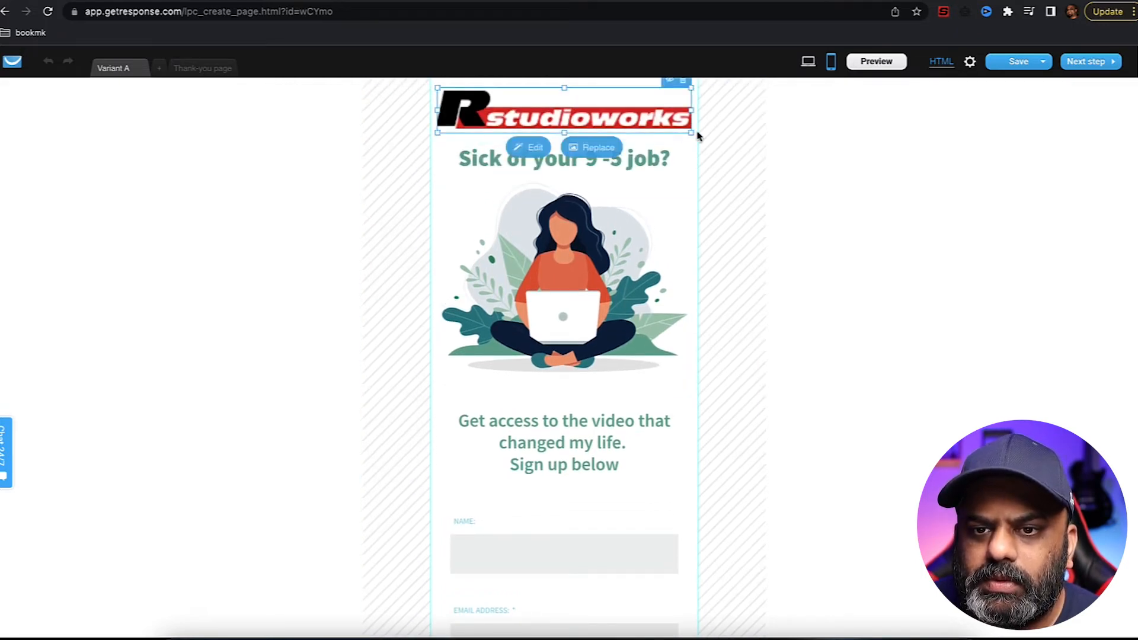
drag(691, 133, 644, 120)
drag(578, 112, 603, 106)
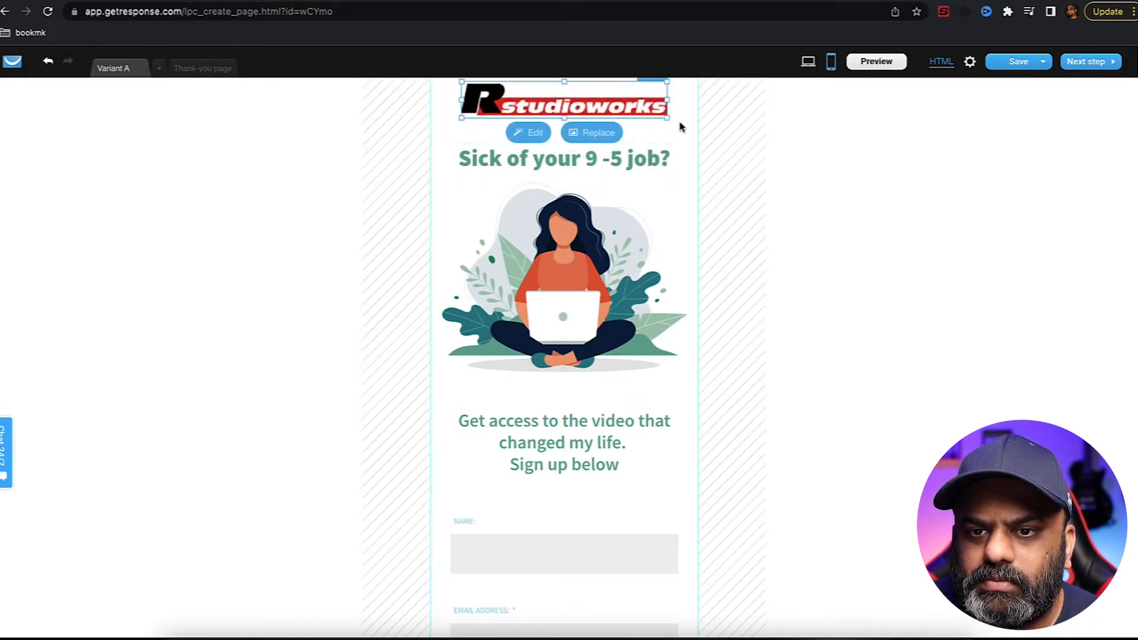
click(730, 251)
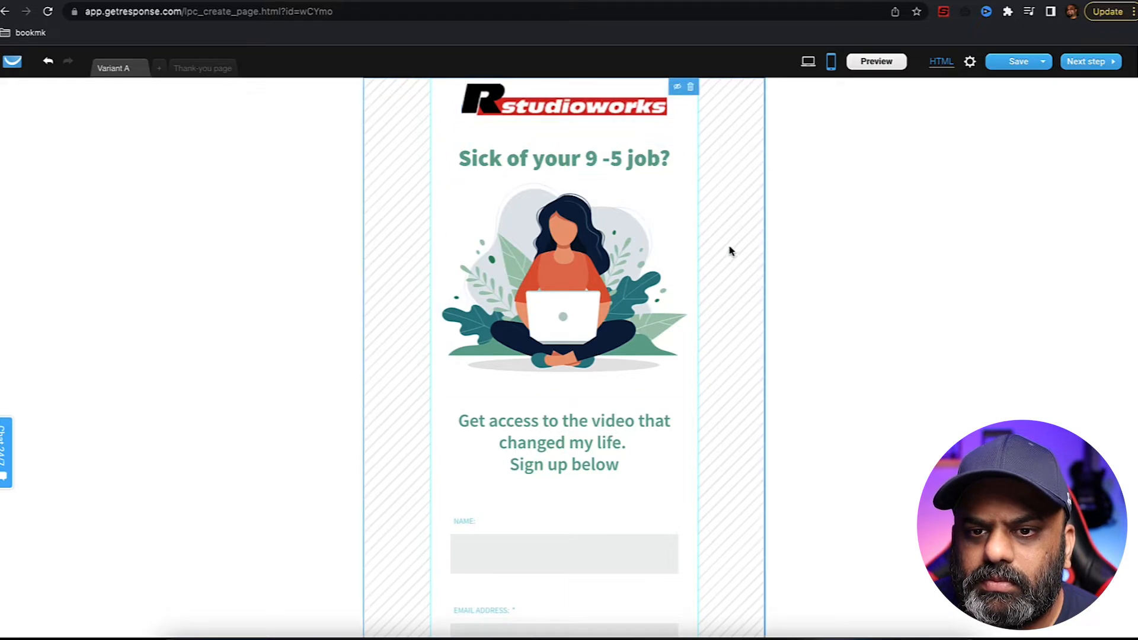
drag(614, 105, 611, 110)
click(721, 136)
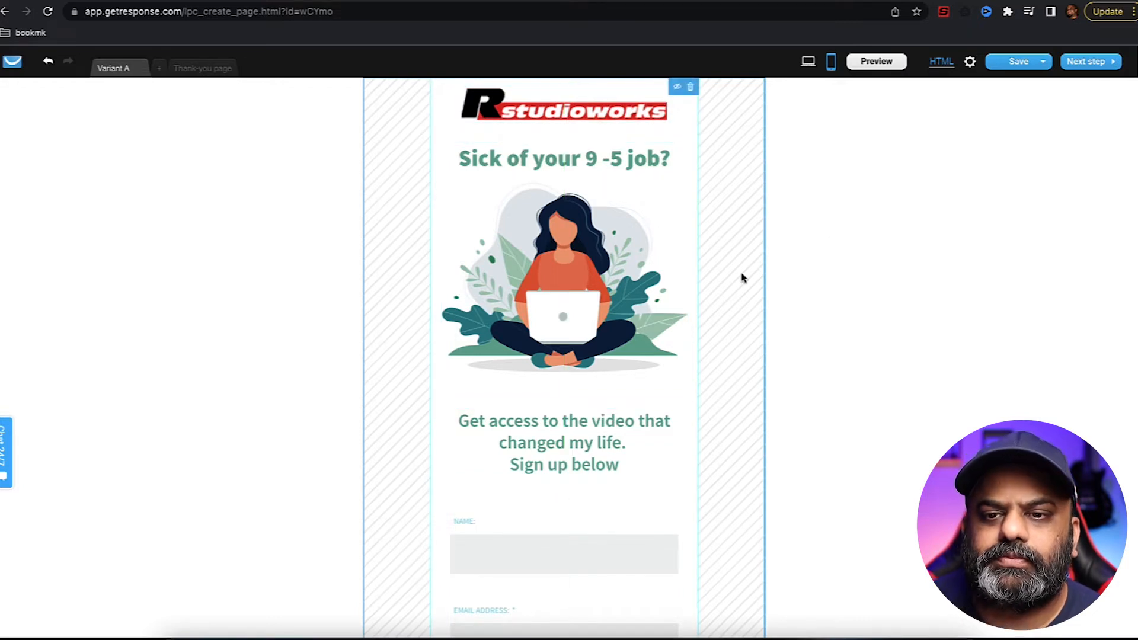
- Move the email field down to narrow the gap above the signup button
scroll(742, 278, down, 2)
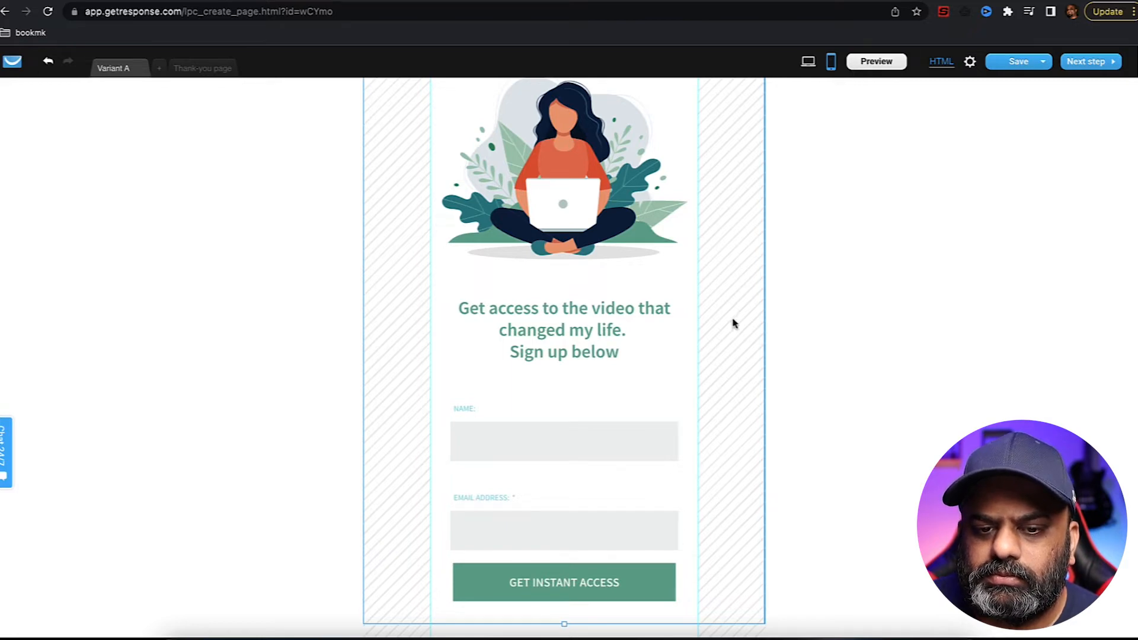
click(563, 524)
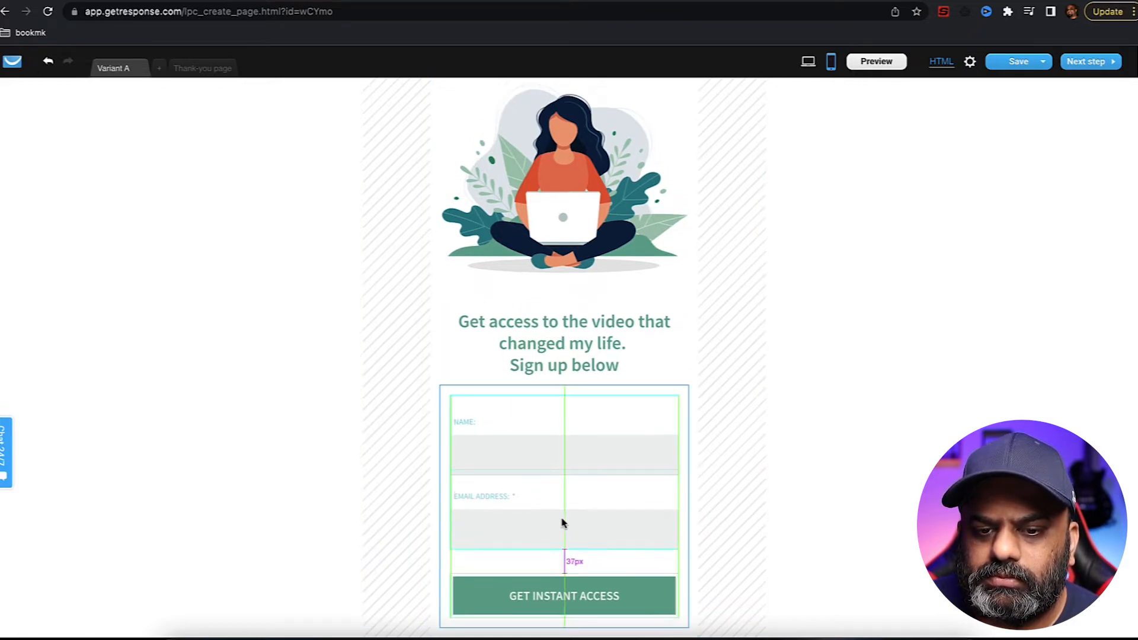
drag(563, 520, 564, 535)
click(735, 447)
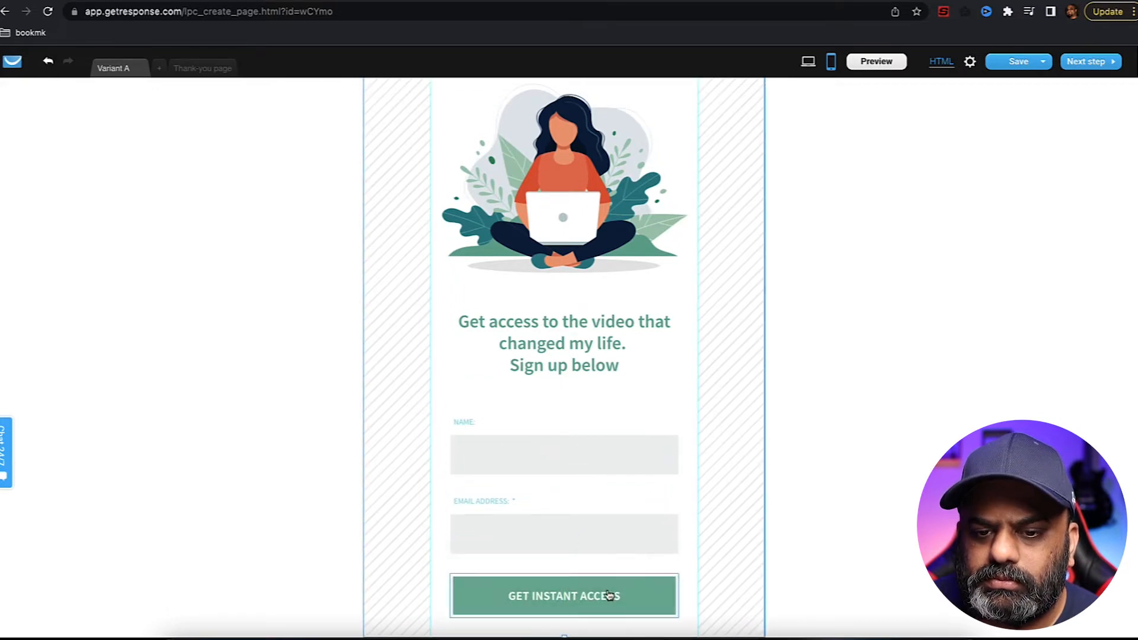
scroll(762, 452, up, 2)
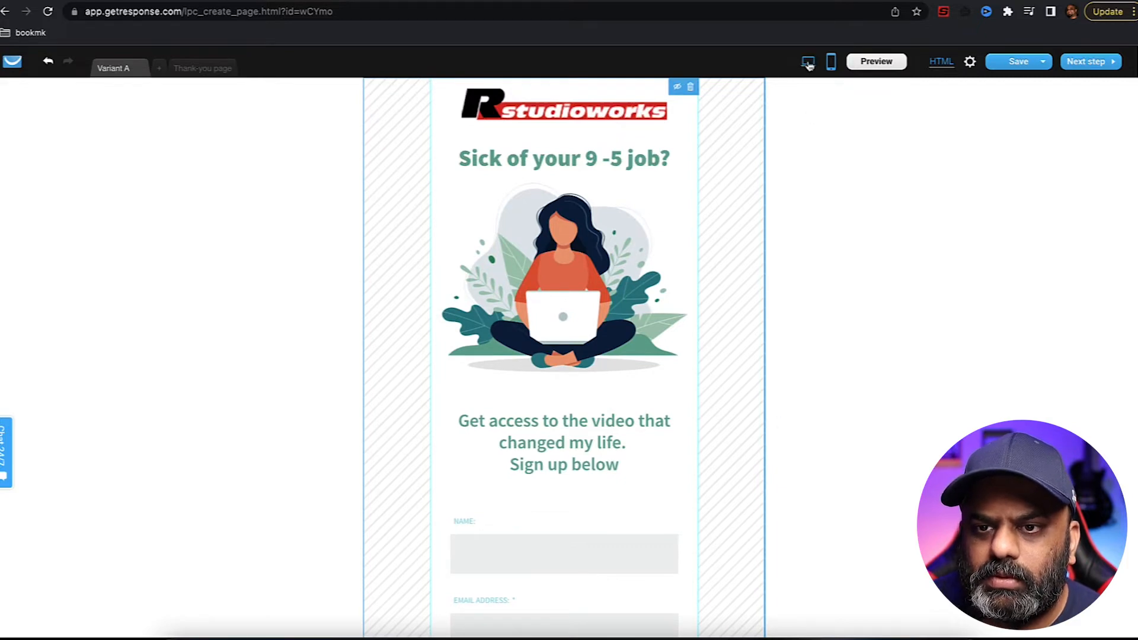
- Switch the editor back to the desktop layout and review the page
click(808, 63)
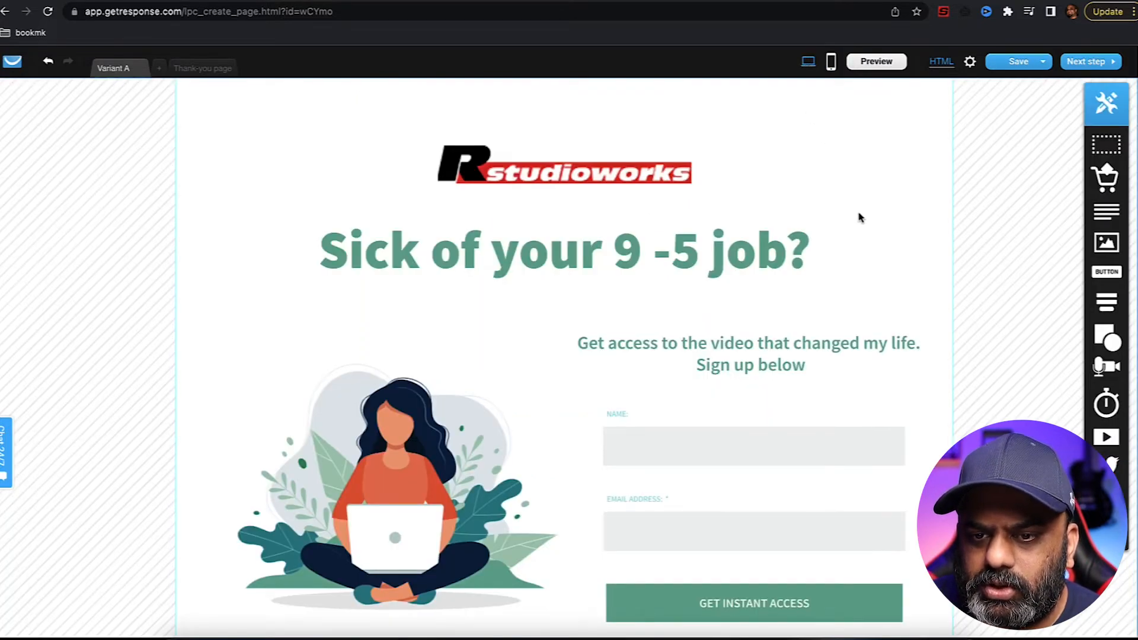
scroll(859, 226, down, 2)
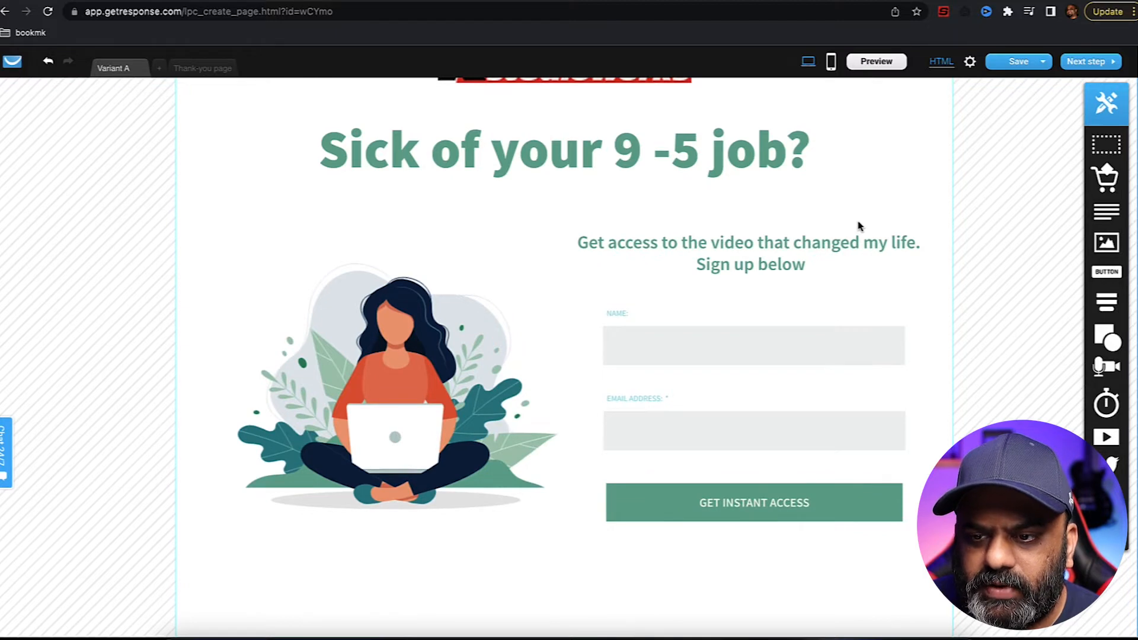
scroll(859, 225, up, 2)
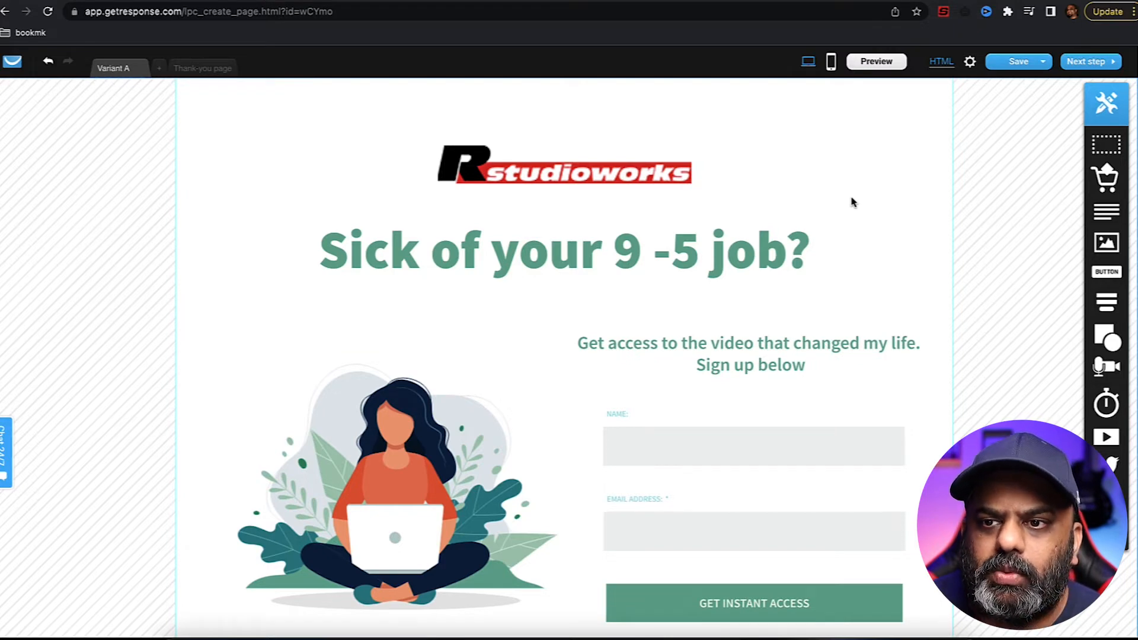
- Open the Thank-you page and scroll through its placeholder headline, lead magnet box and next-steps text
click(202, 69)
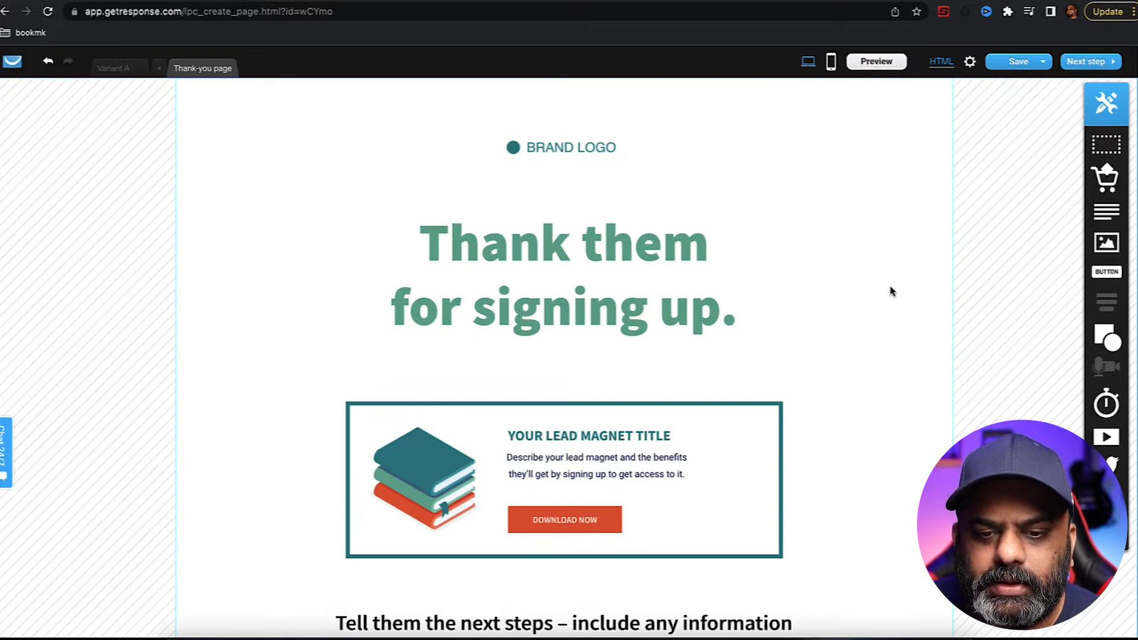
scroll(892, 292, down, 4)
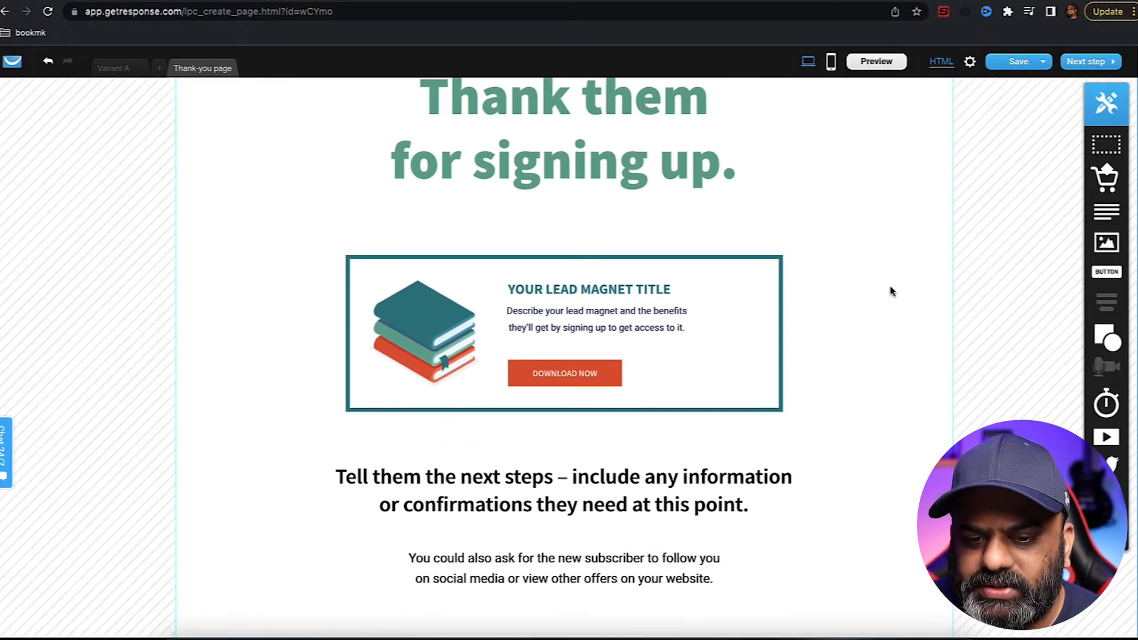
scroll(892, 292, down, 3)
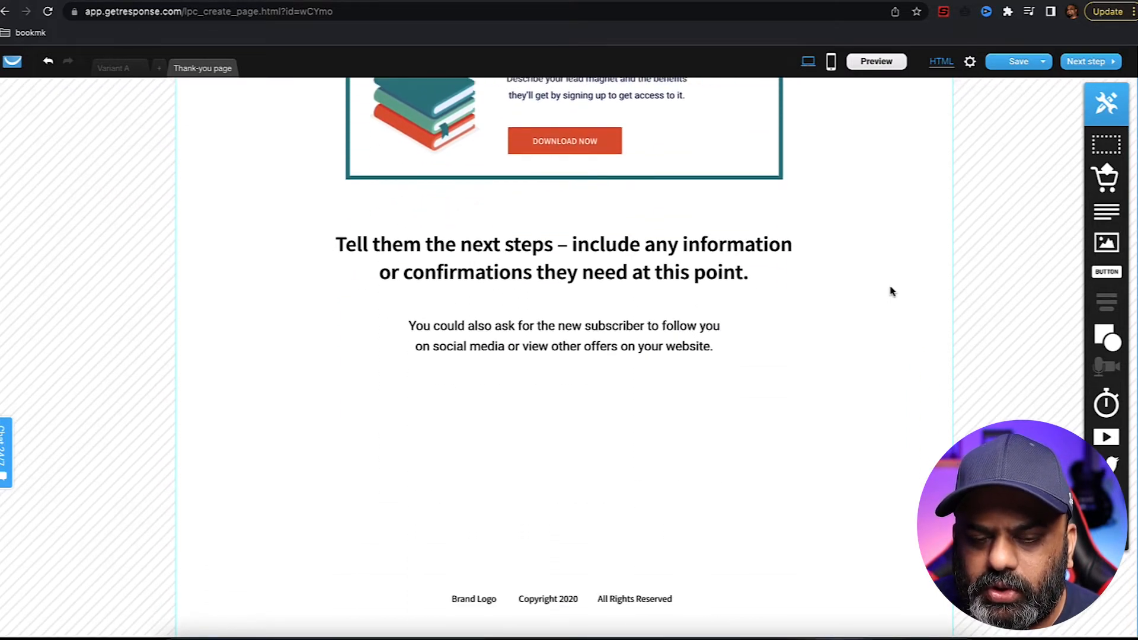
- Enlarge the studioworks logo and centre it above the 'Thank you for signing up' heading
scroll(892, 292, up, 7)
click(618, 155)
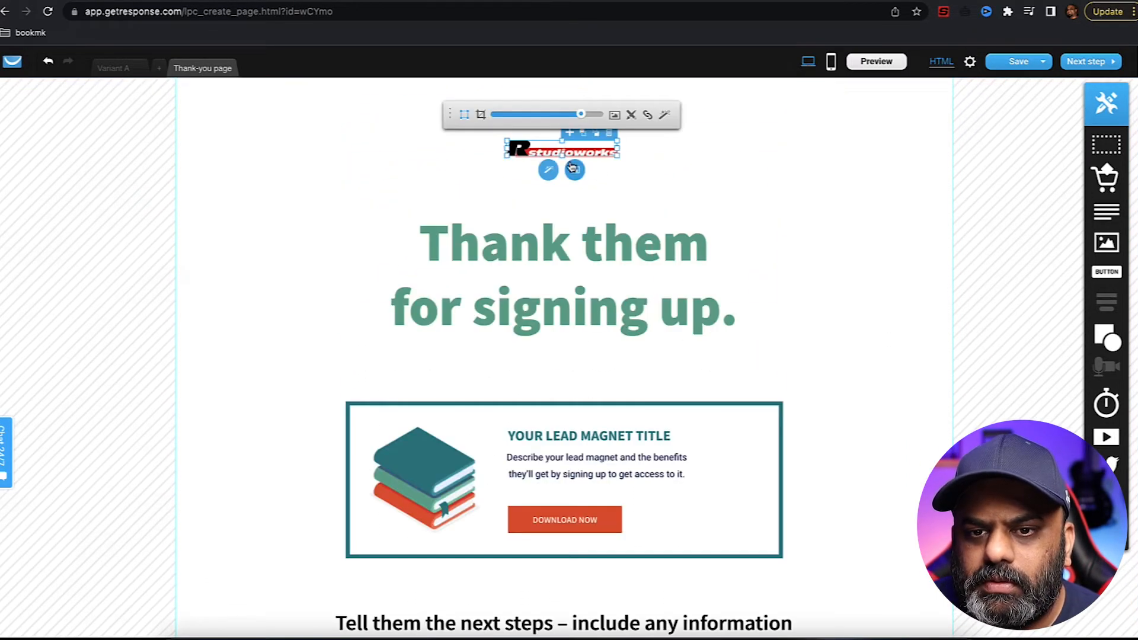
drag(618, 155, 727, 203)
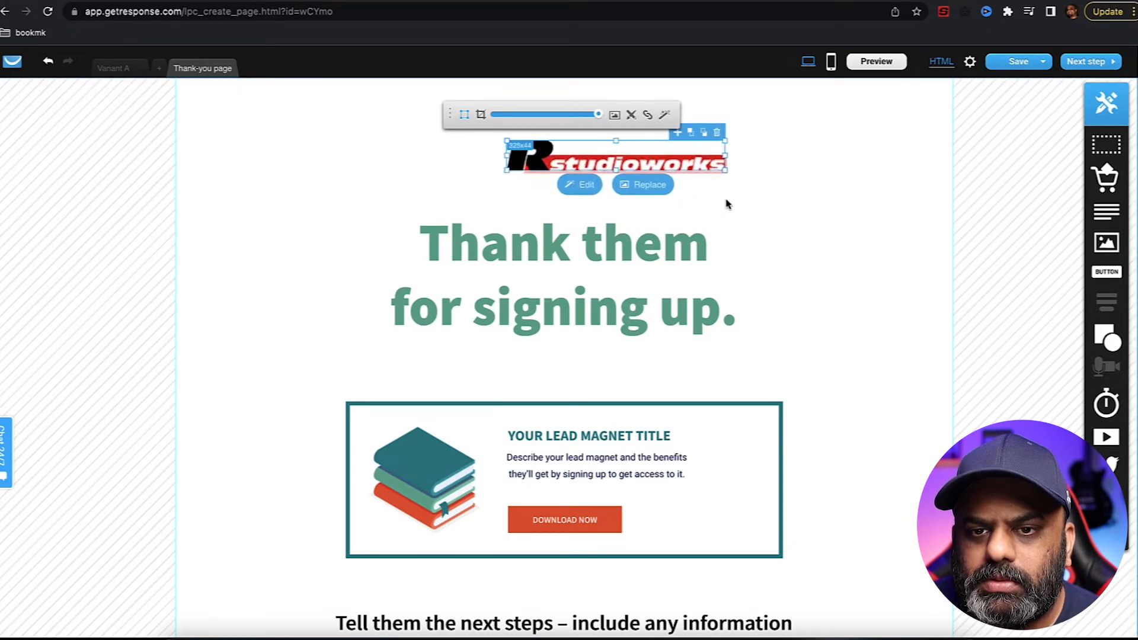
mouse_move(624, 161)
mouse_down()
mouse_move(603, 158)
mouse_move(614, 156)
mouse_up()
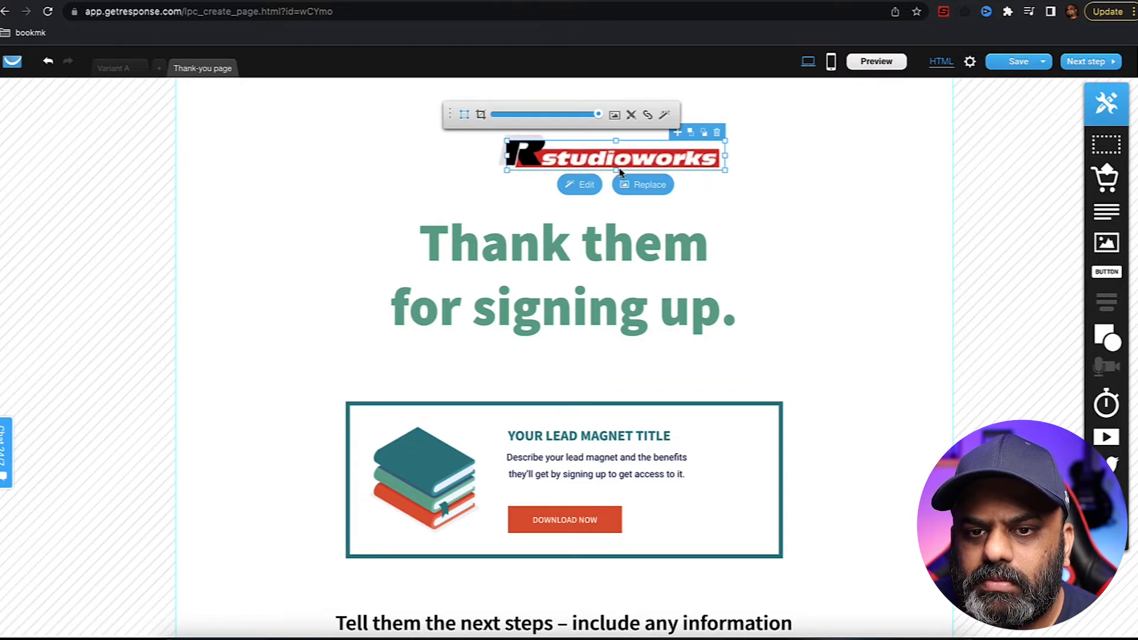
click(831, 162)
drag(660, 161, 612, 157)
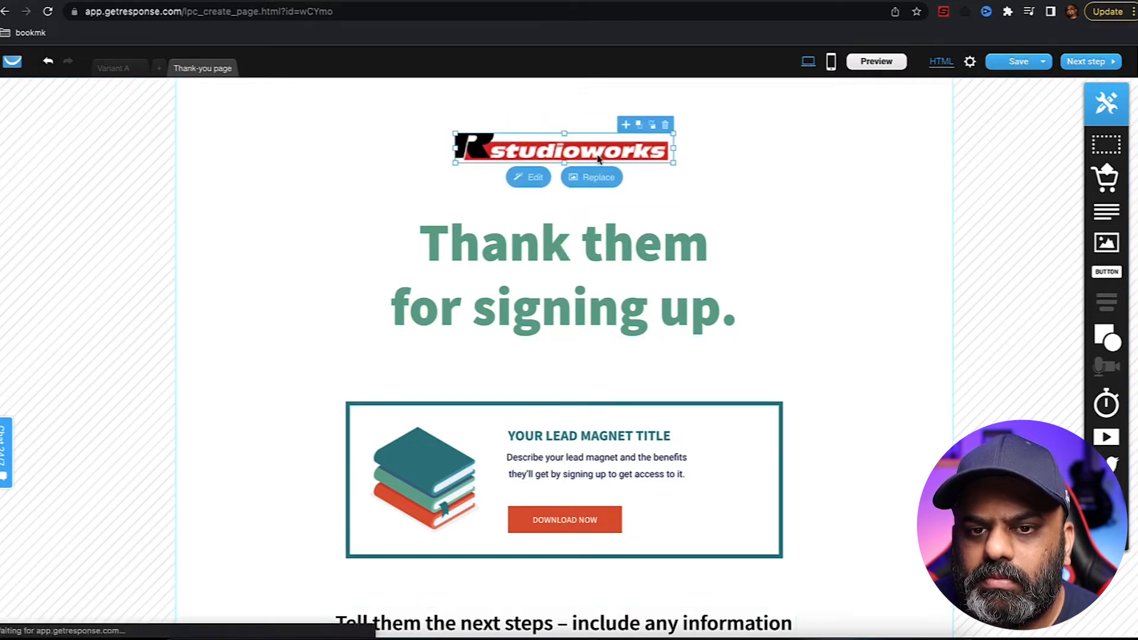
click(517, 150)
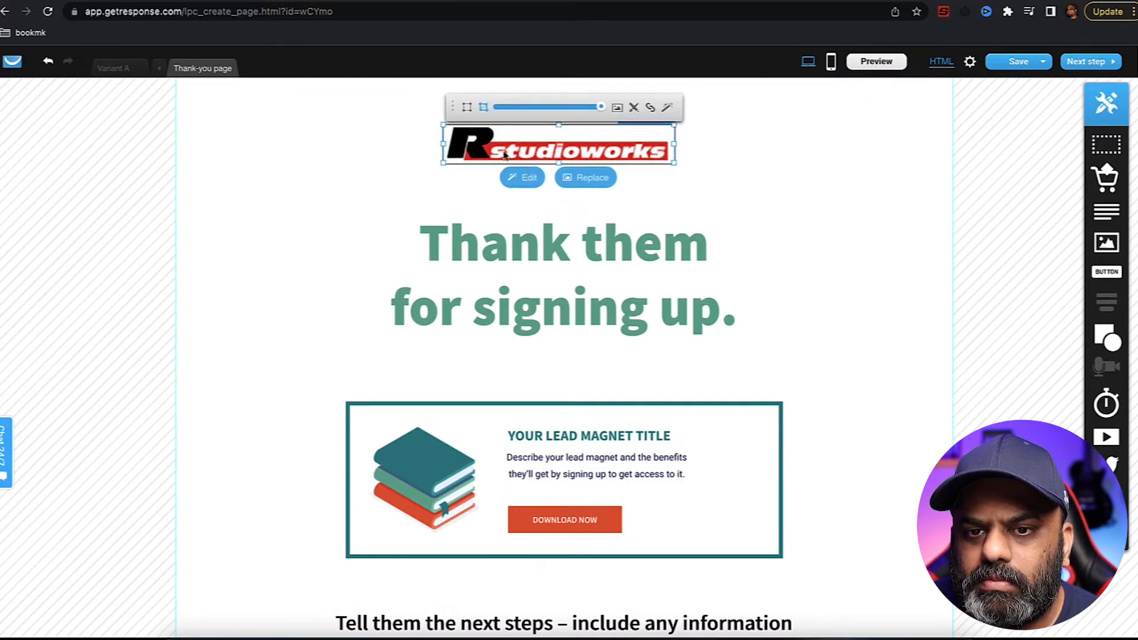
click(748, 174)
mouse_move(596, 156)
mouse_down()
mouse_move(589, 144)
mouse_move(586, 161)
mouse_up()
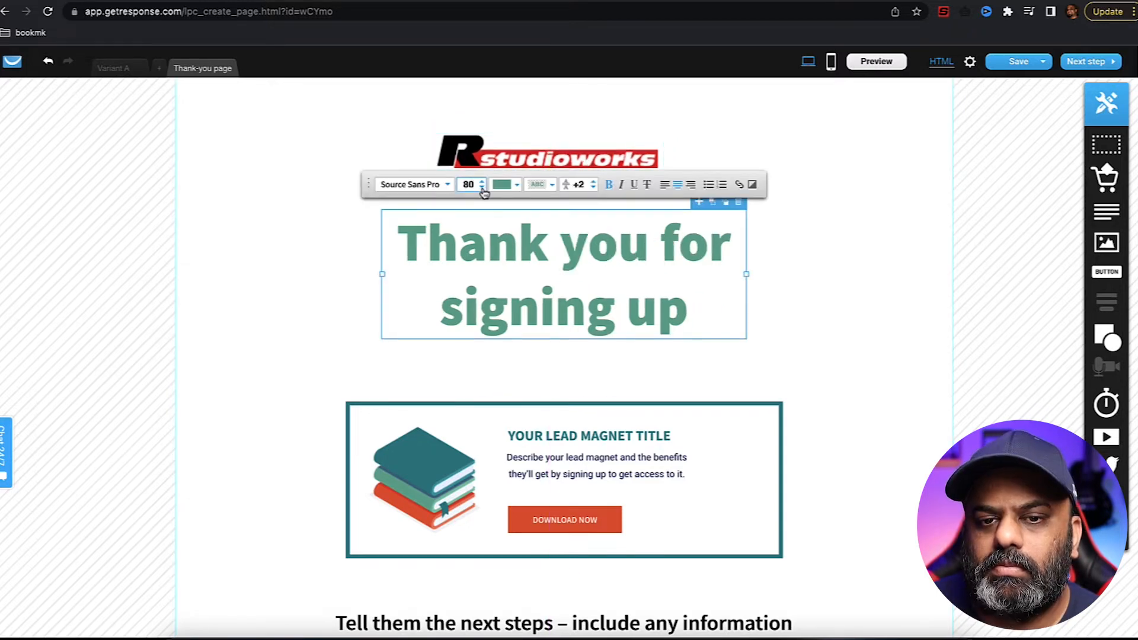
- Set the Thank-you heading to font size 50 and widen it to fit on one line
click(469, 185)
key(Return)
click(826, 267)
click(709, 240)
drag(746, 251, 765, 252)
drag(639, 242, 630, 214)
scroll(665, 494, down, 3)
scroll(667, 498, up, 1)
- Delete the lead magnet box from the Thank-you page
click(704, 391)
key(Delete)
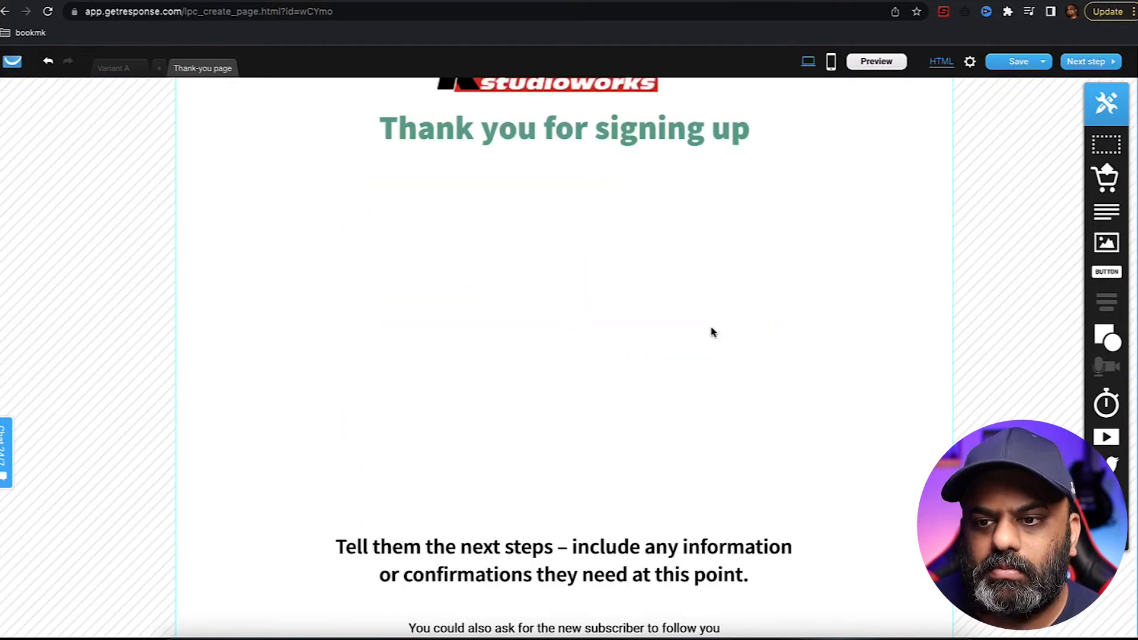
scroll(712, 330, up, 1)
- Place a large YouTube video embed below the heading, enlarged to full width
drag(1110, 444, 551, 368)
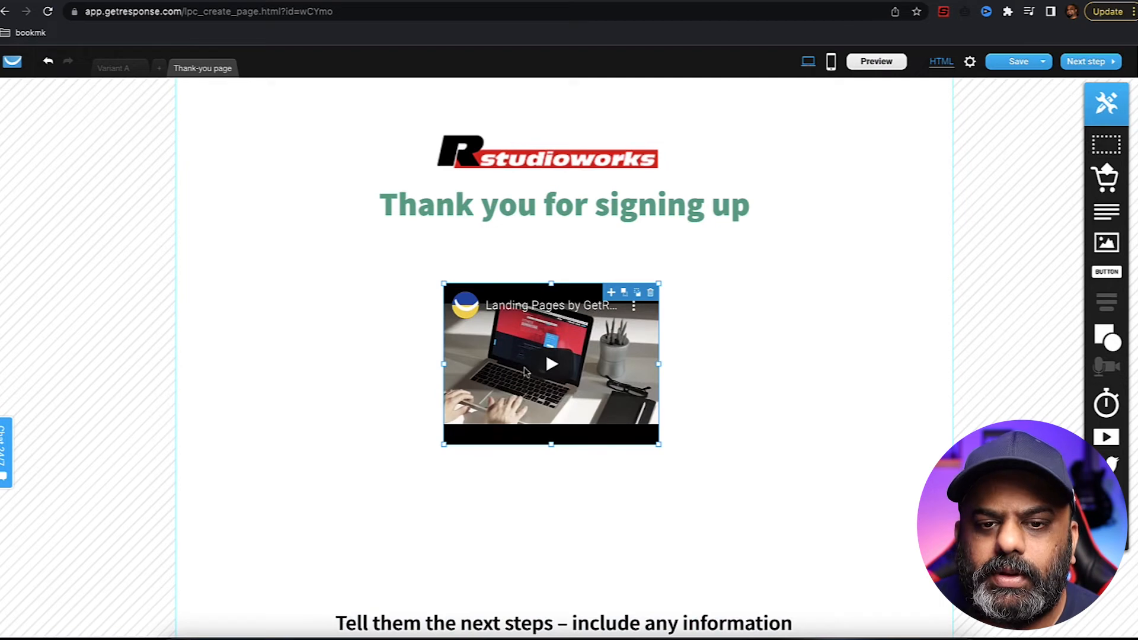
drag(444, 284, 285, 245)
drag(660, 344, 811, 379)
drag(548, 444, 551, 570)
drag(560, 498, 562, 499)
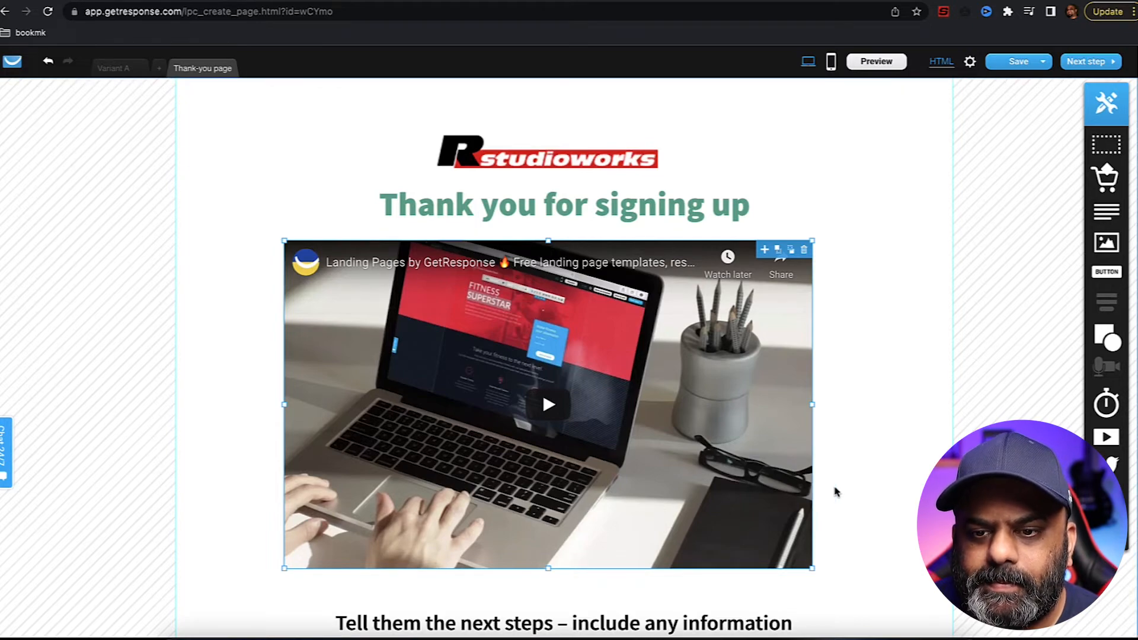
scroll(840, 491, down, 2)
scroll(839, 491, down, 3)
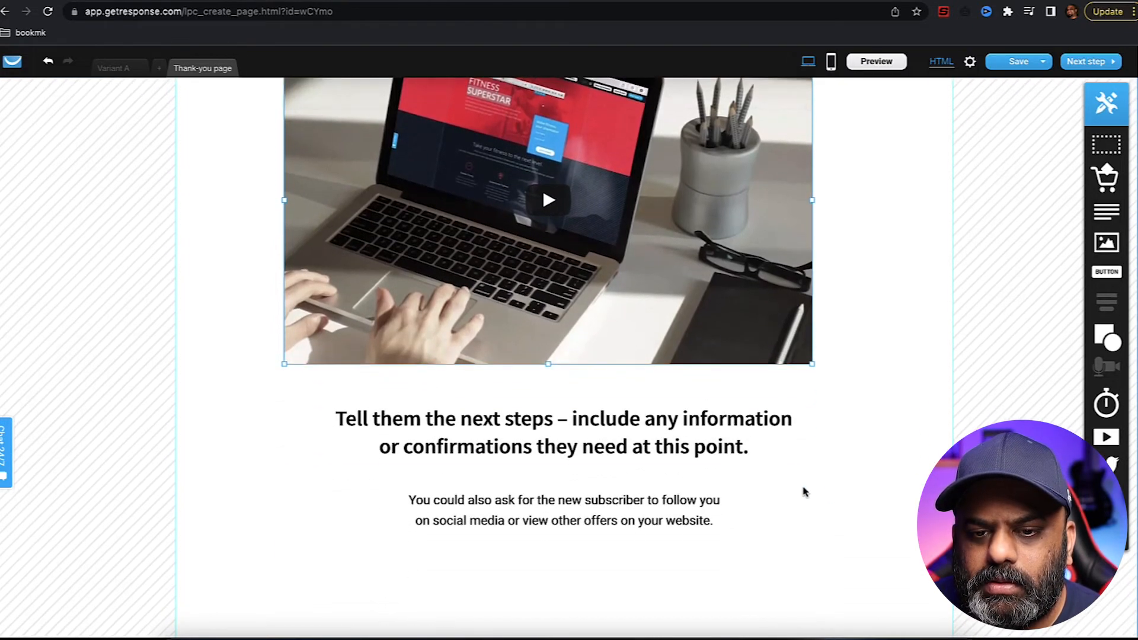
- Replace the next-steps heading with 'If you want to do the same as I did, click on the link below to get the exact course…'
click(729, 450)
double_click(728, 448)
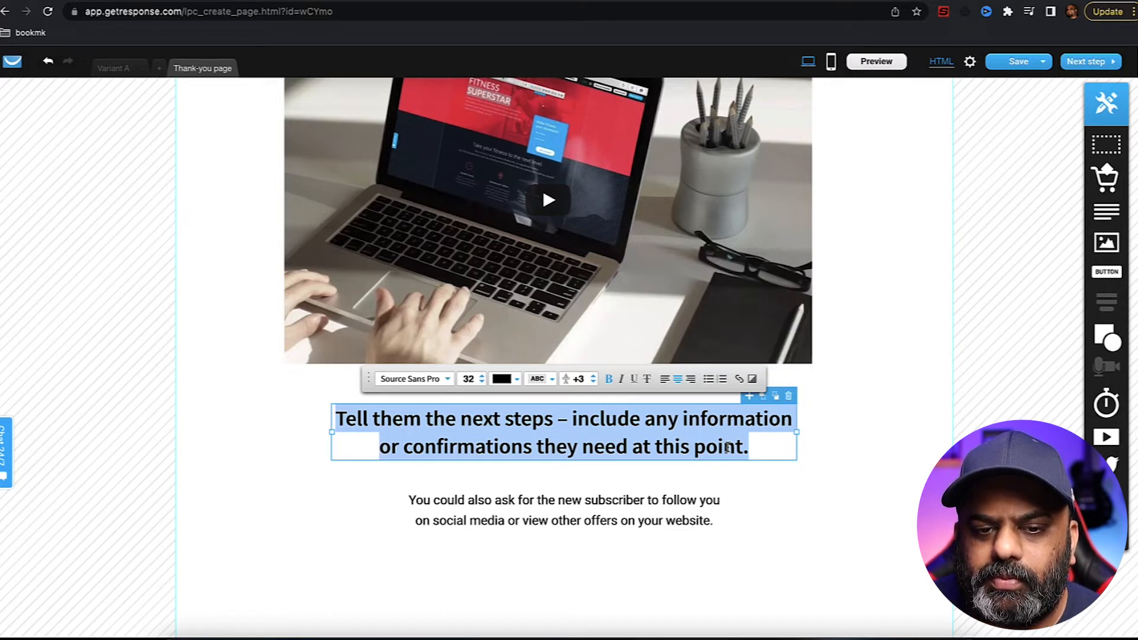
text(If you)
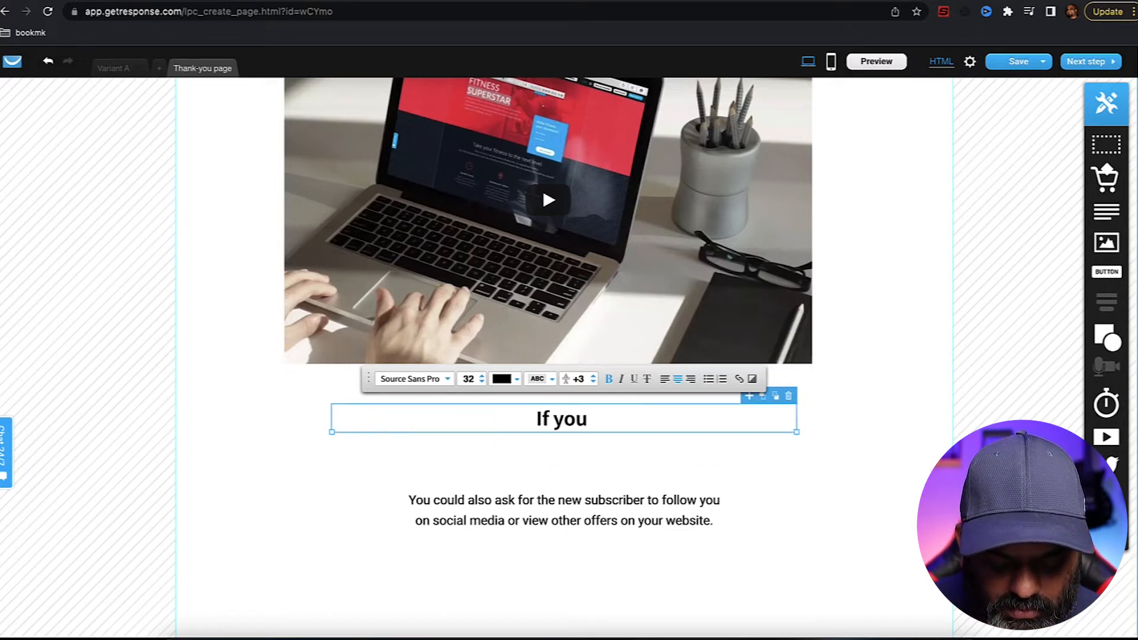
text( want to do the same as I did)
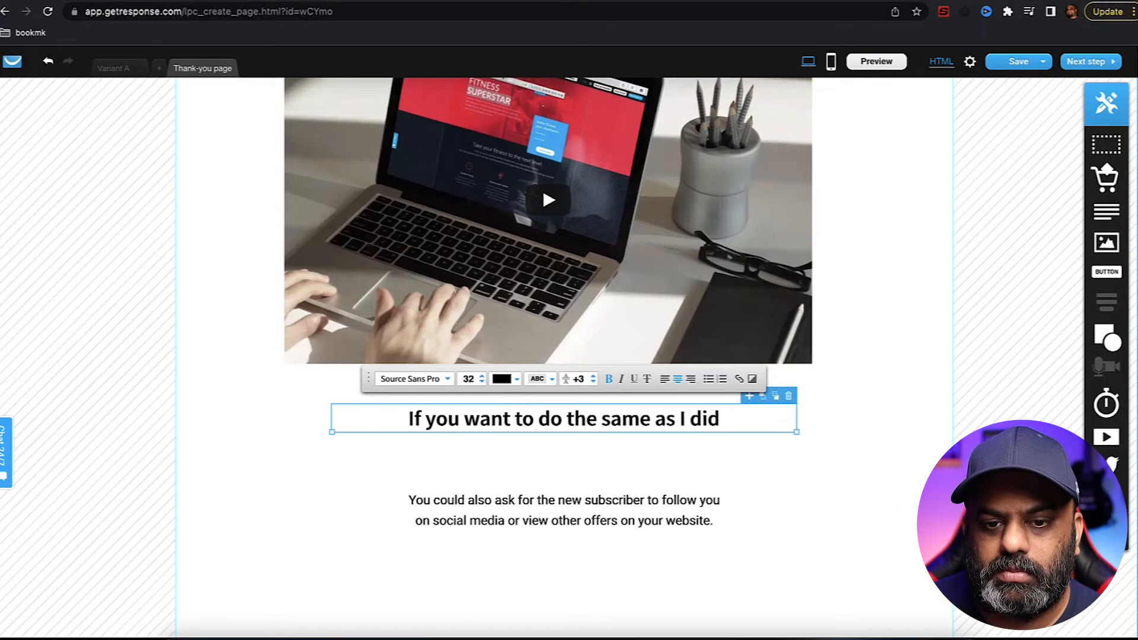
text(, click on the link below)
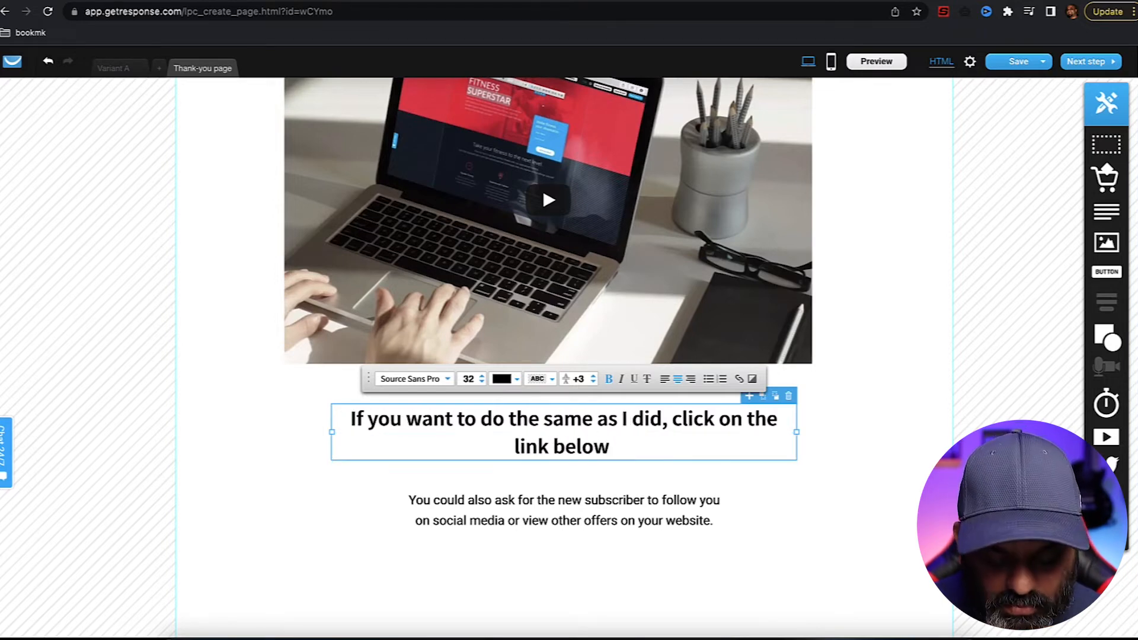
text( to get the exact course I)
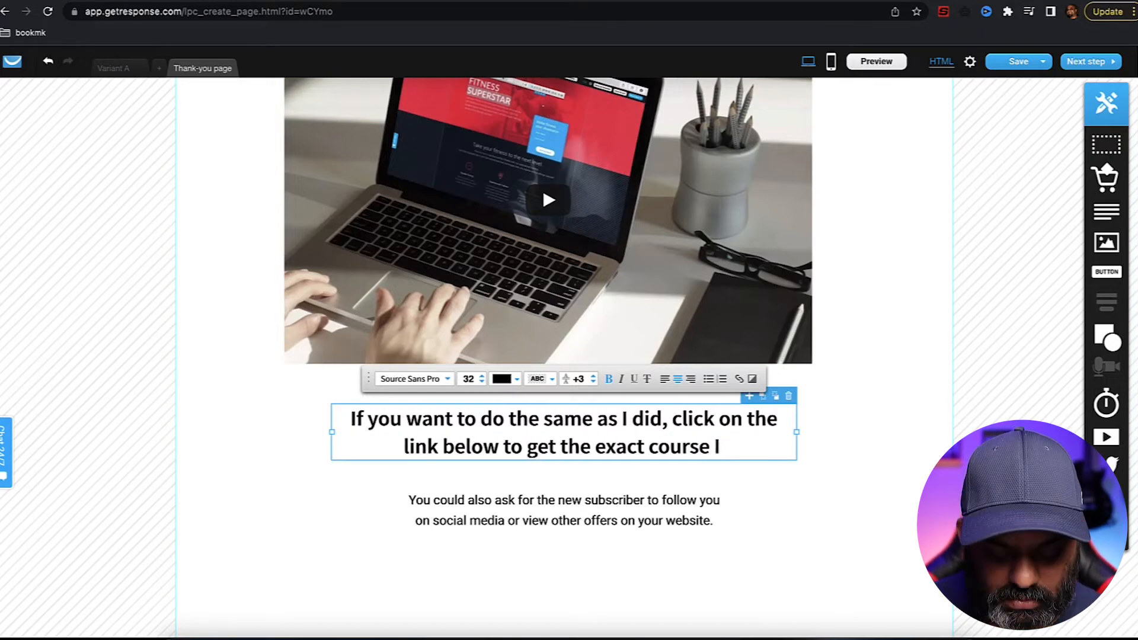
text( have followed to break free from my 9 - 5 job.)
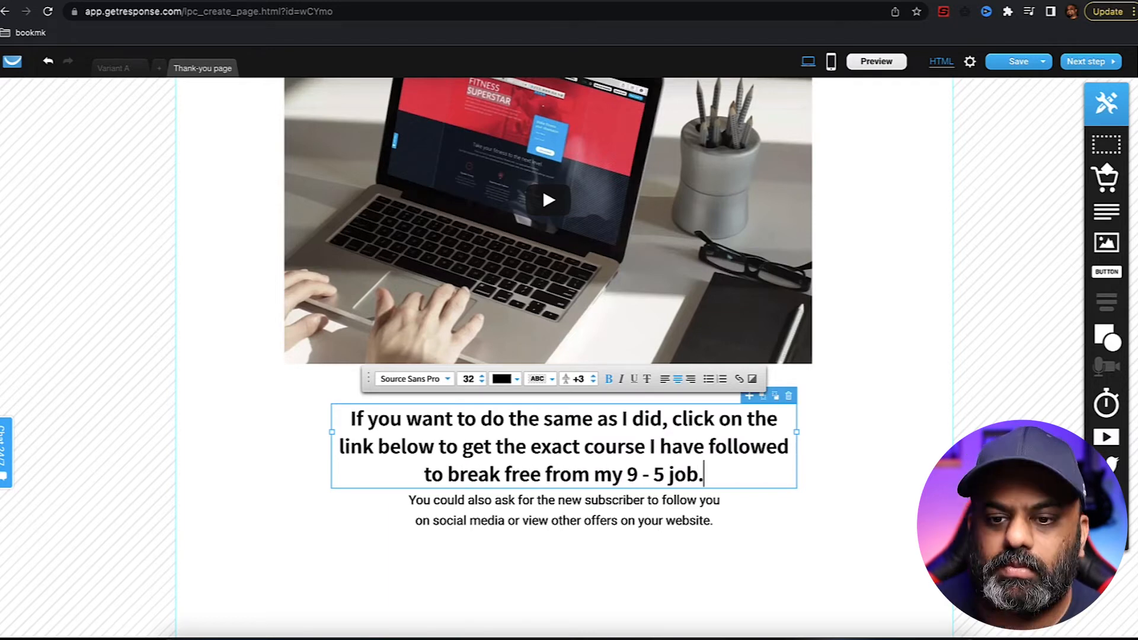
- Delete the placeholder paragraph beneath the new heading
click(688, 517)
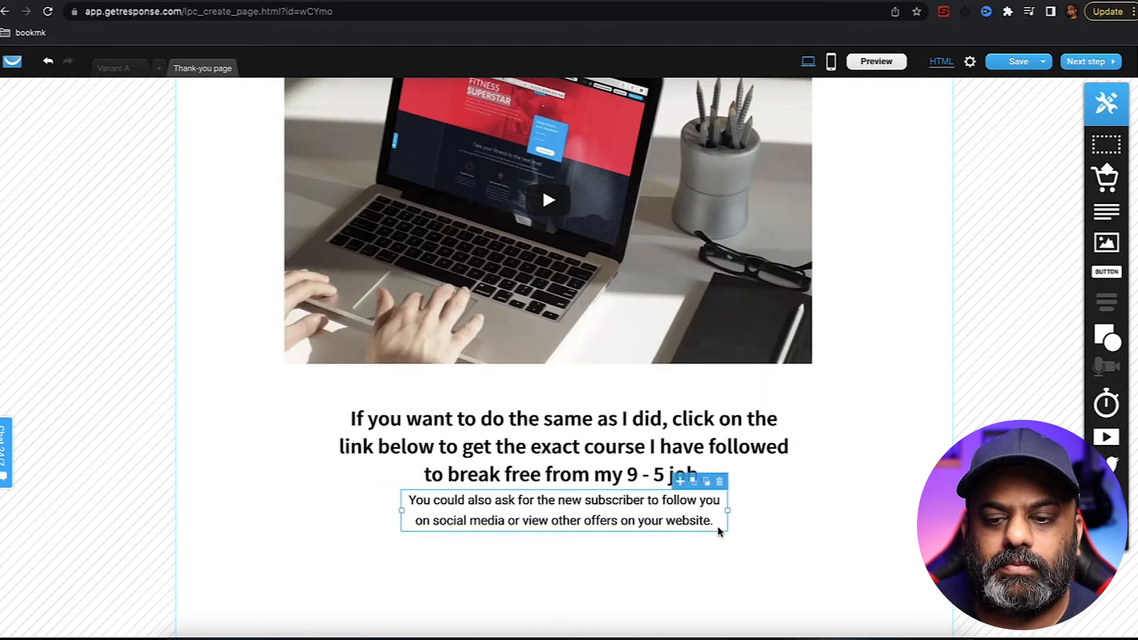
double_click(667, 521)
key(BackSpace)
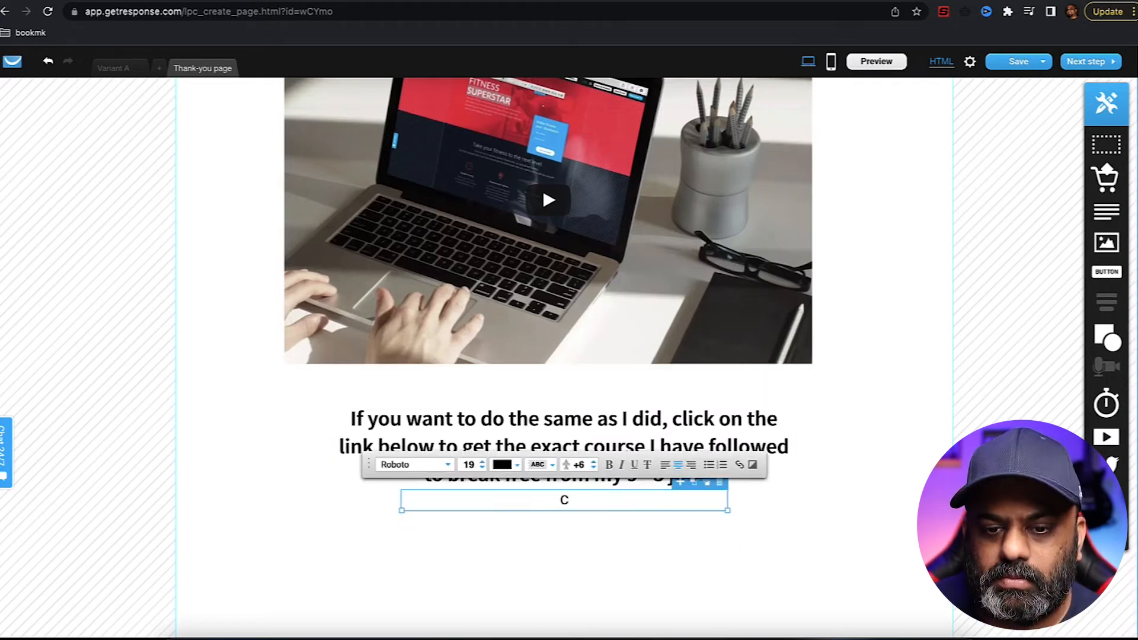
- Relabel the button GET THE COURSE and colour it green #5CB097
click(719, 483)
double_click(555, 535)
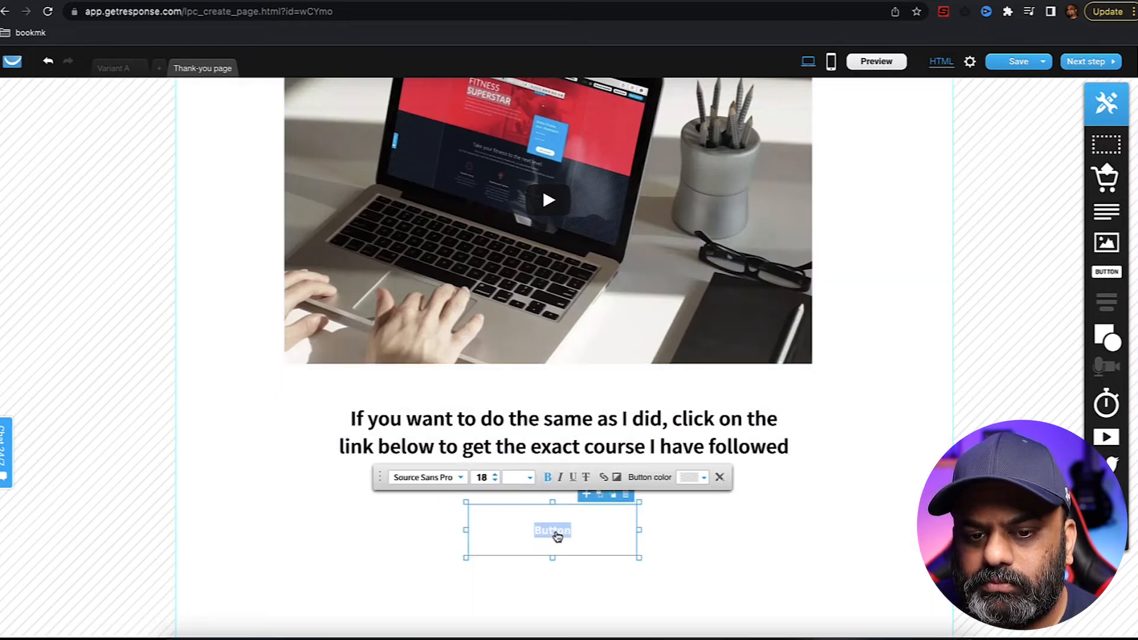
text(GET)
click(532, 472)
click(457, 320)
click(659, 479)
click(662, 480)
click(484, 309)
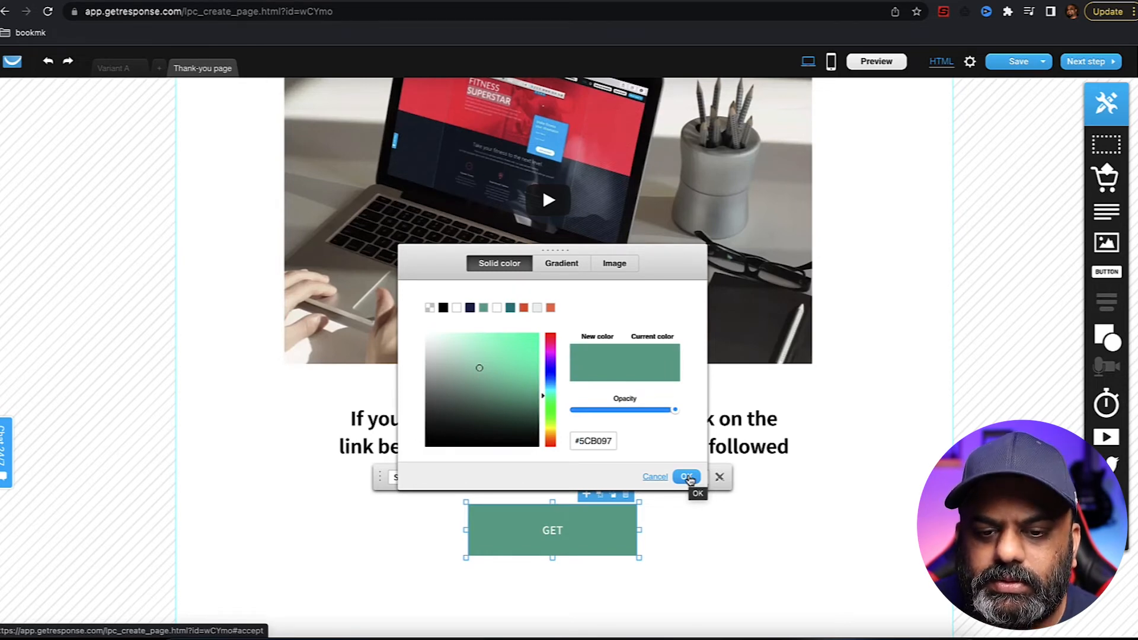
click(686, 477)
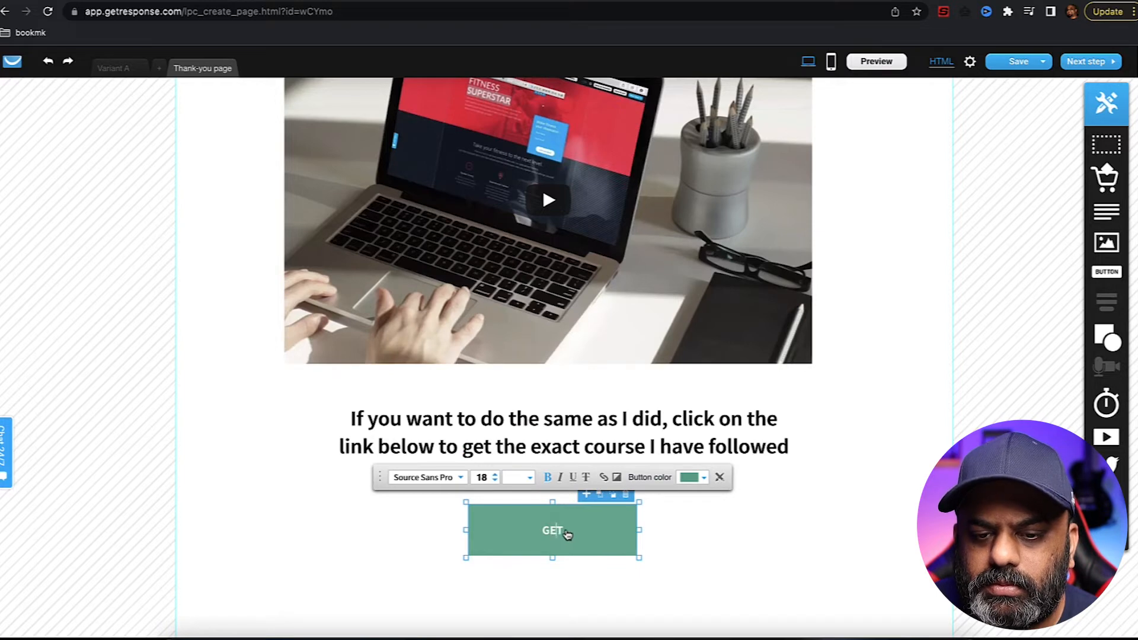
text(THE)
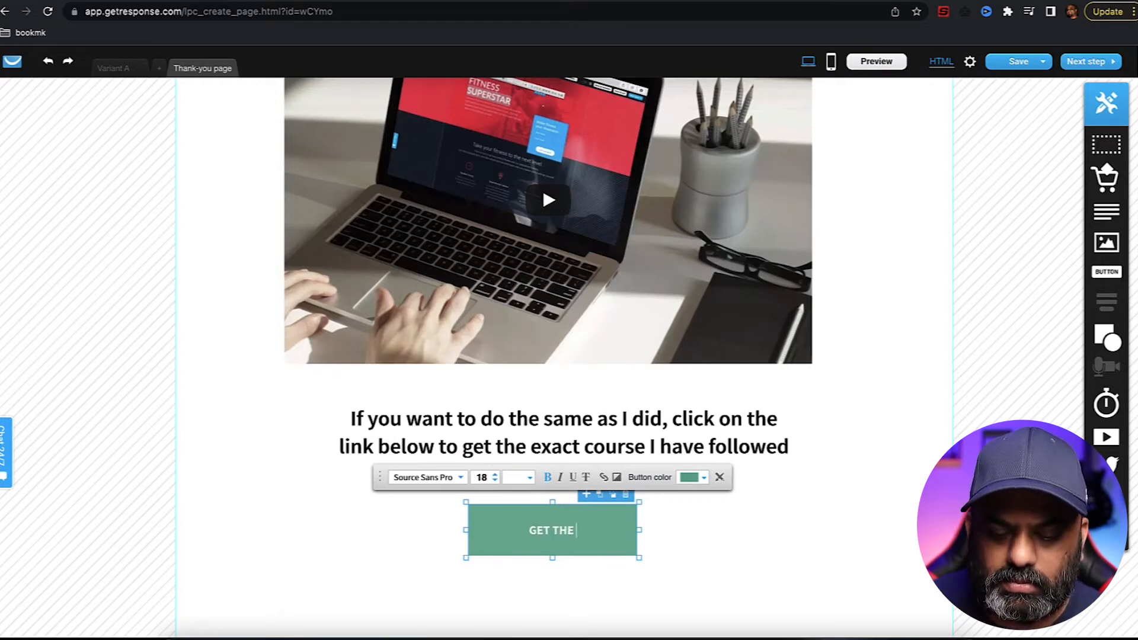
text( COURSE)
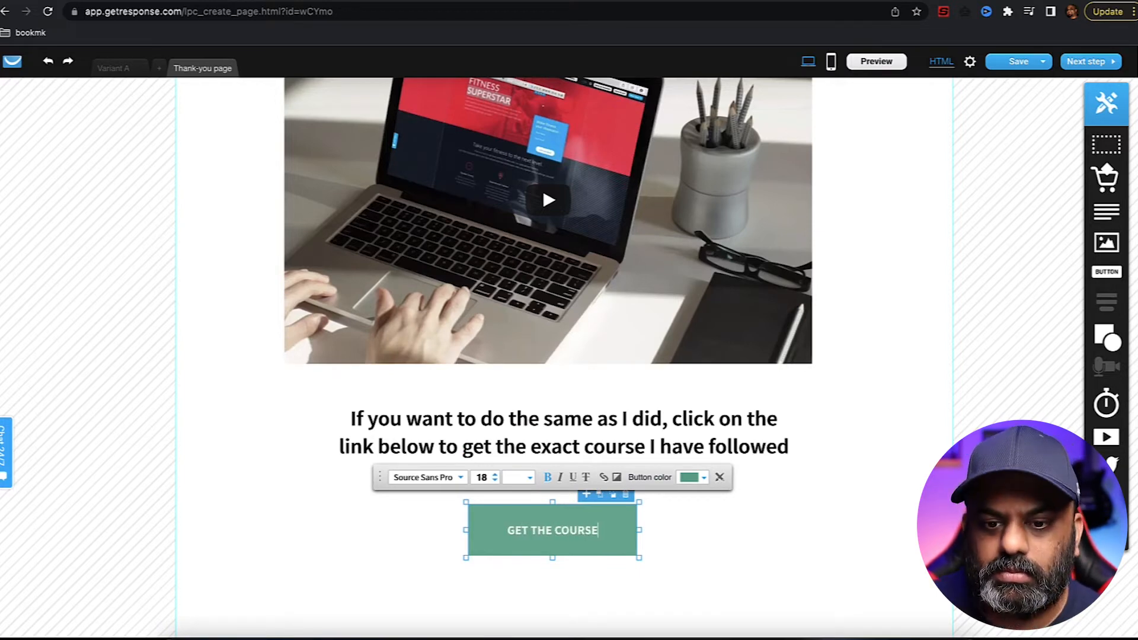
click(688, 546)
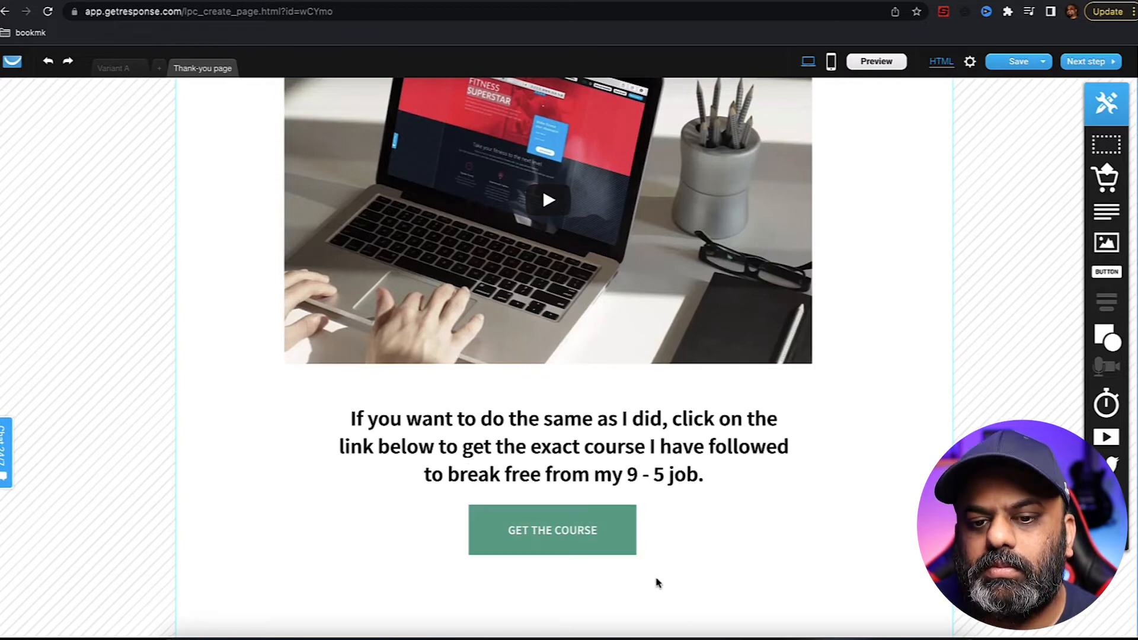
- Link the GET THE COURSE button to legendarymarketer.com, opening in a new window
click(624, 540)
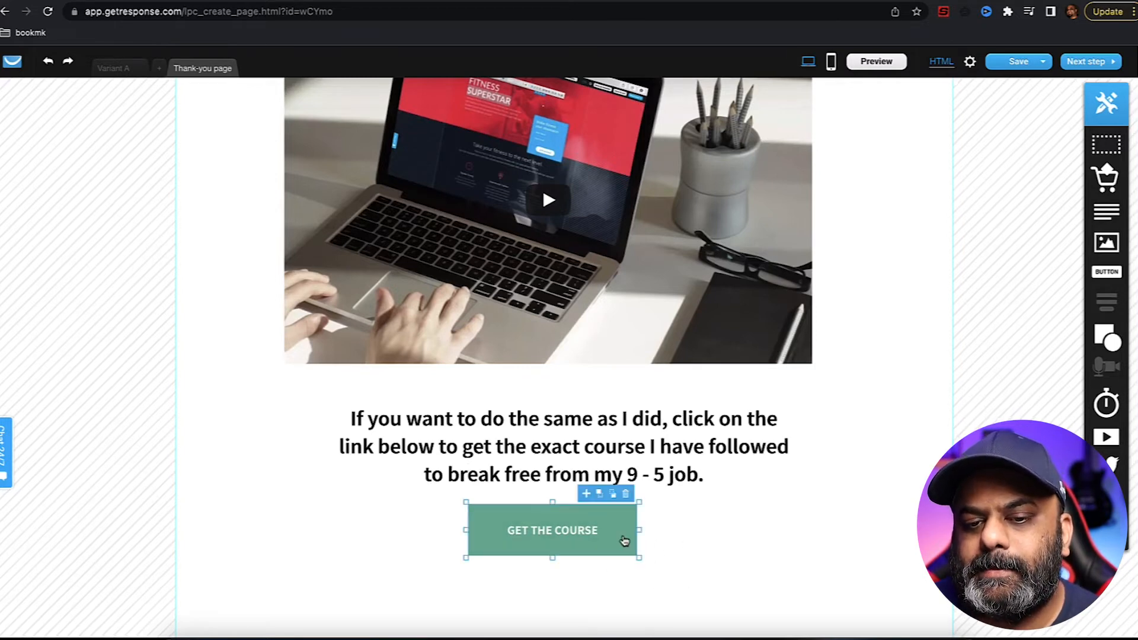
double_click(626, 539)
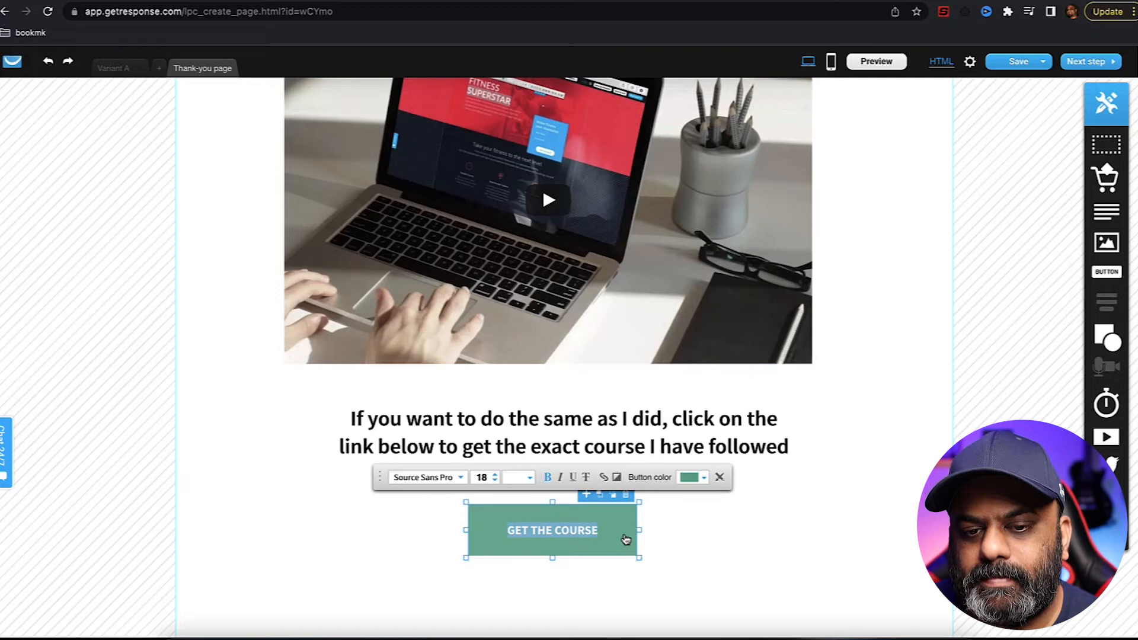
click(607, 478)
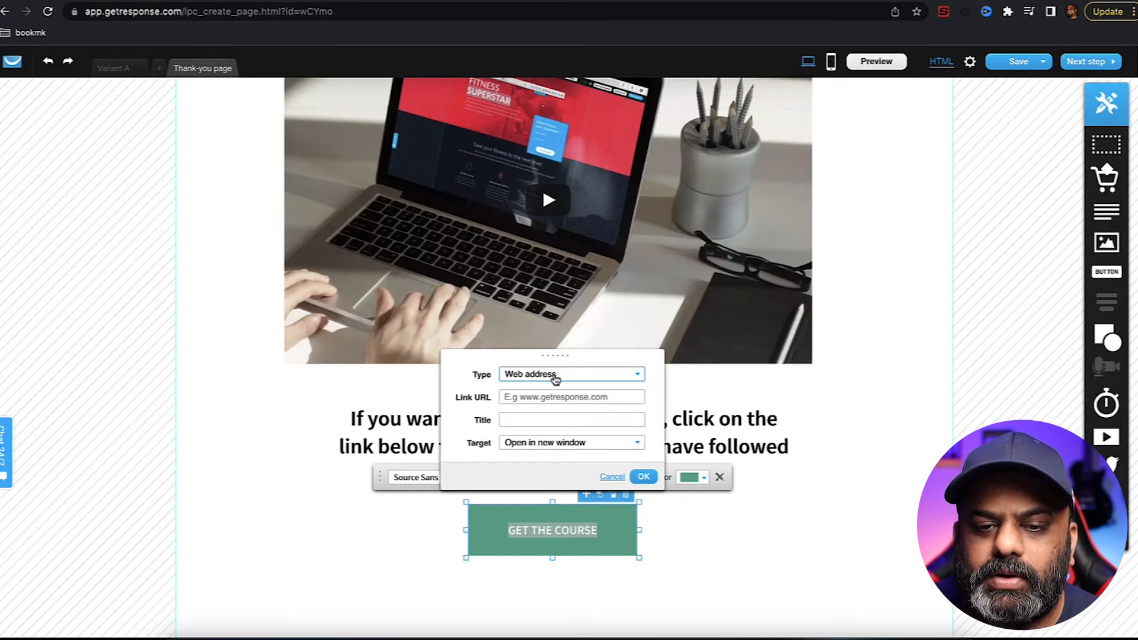
click(569, 396)
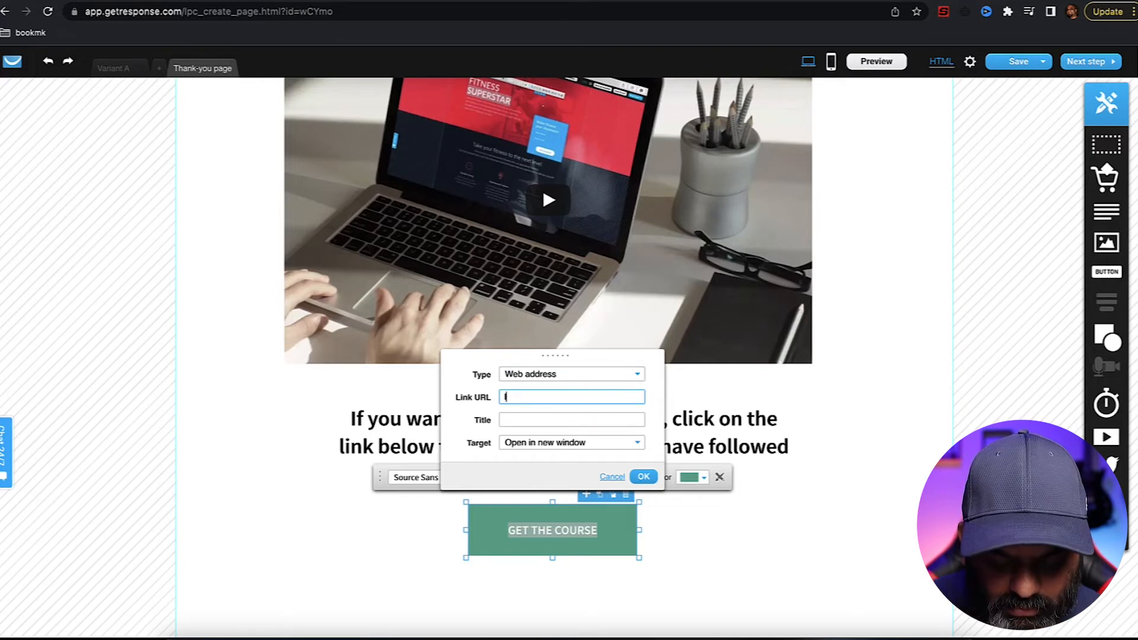
text(legendaryma)
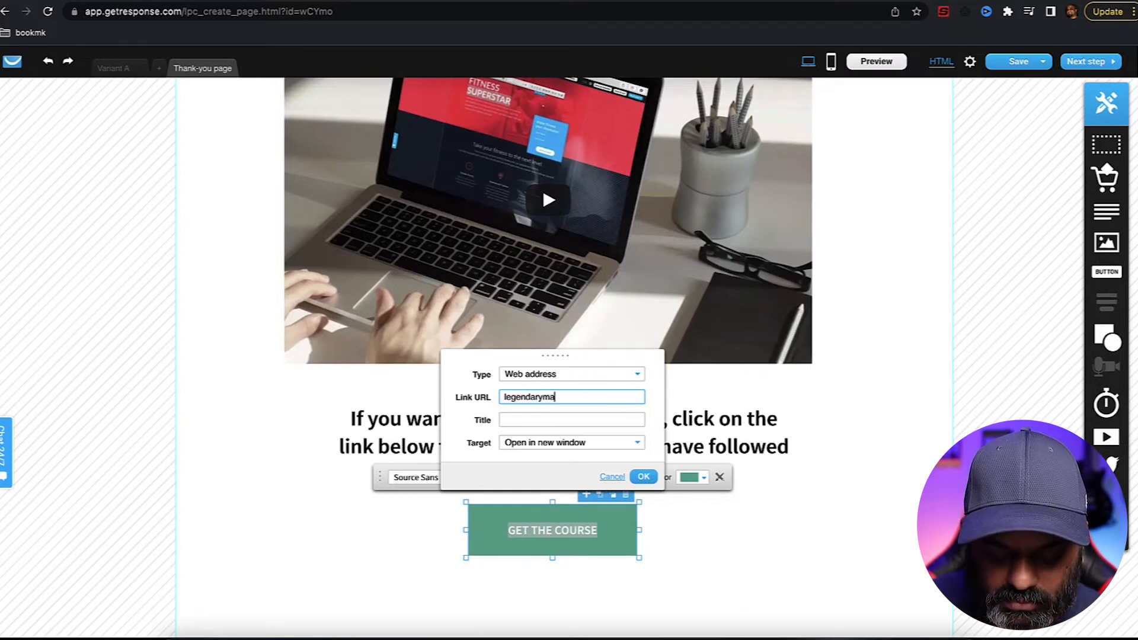
text(rketer.)
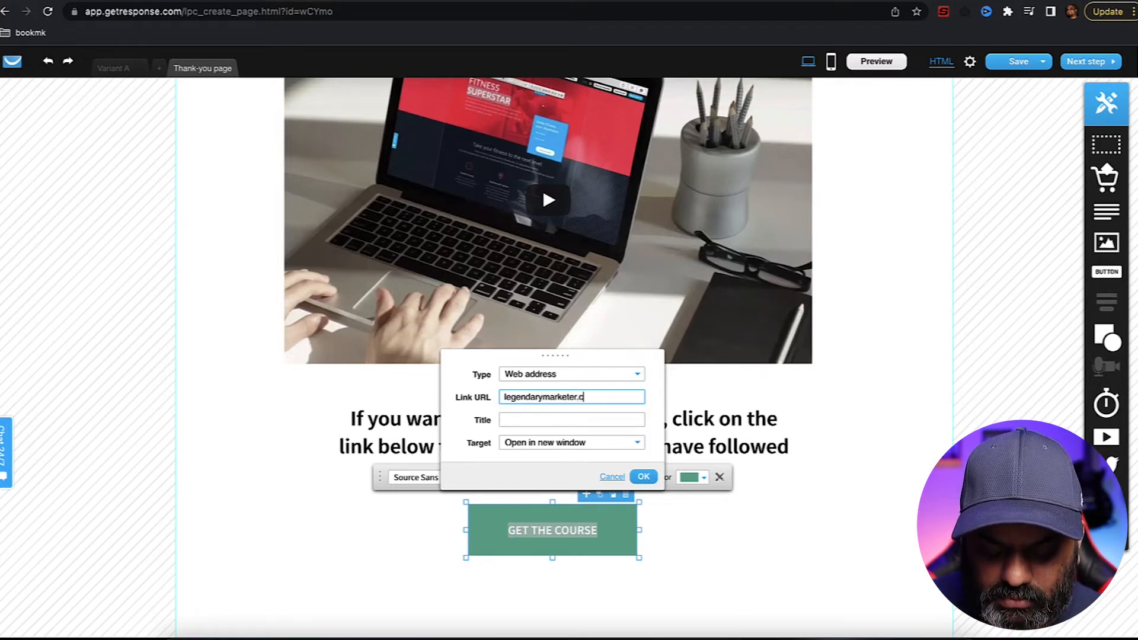
text(com)
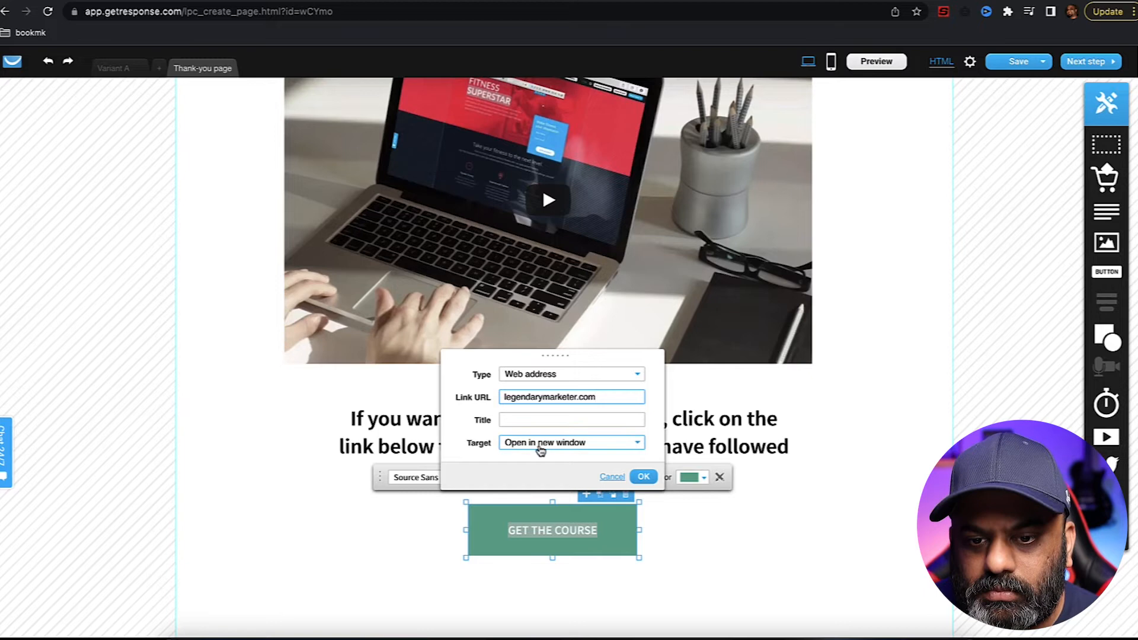
click(642, 478)
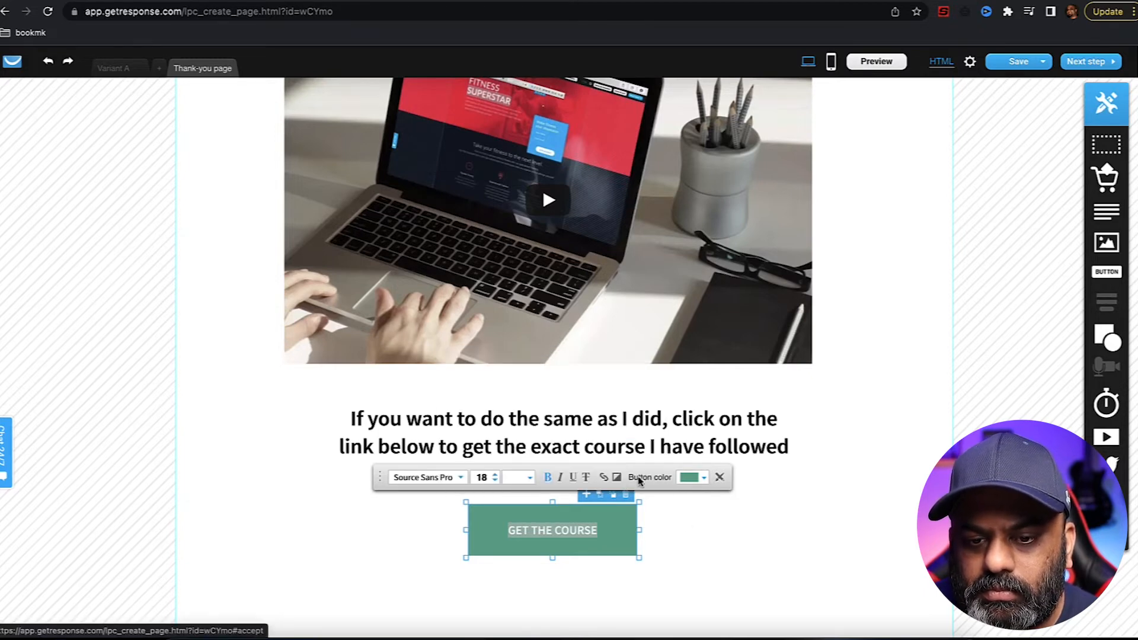
click(719, 554)
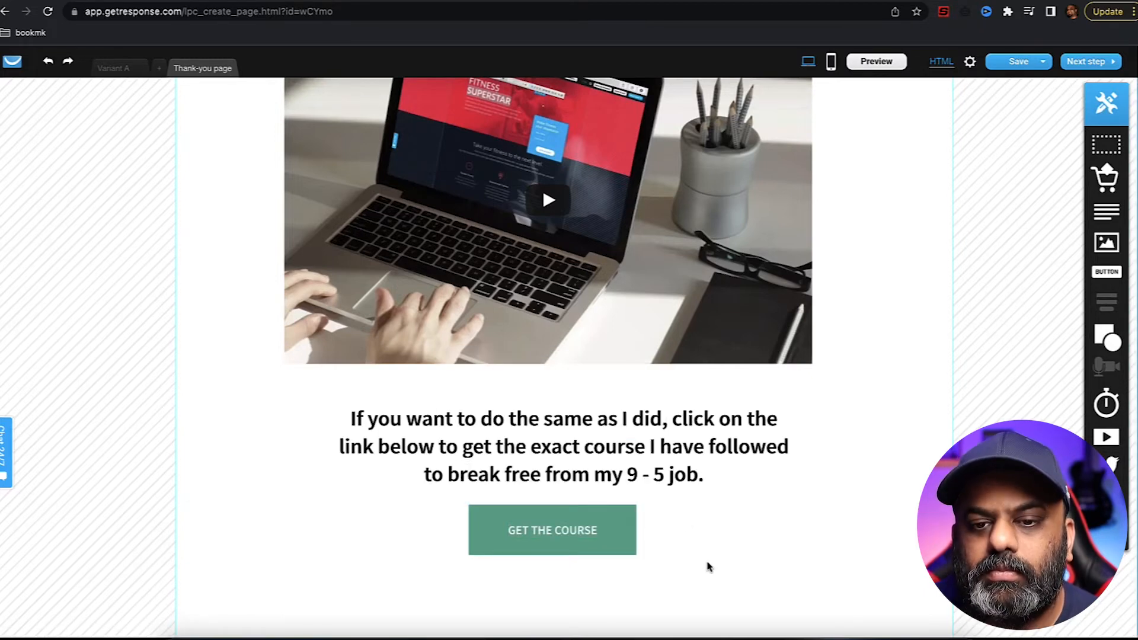
- Delete the Brand Logo and All Rights Reserved footer texts and centre the Copyright 2020 line
scroll(712, 567, up, 2)
scroll(712, 567, up, 2)
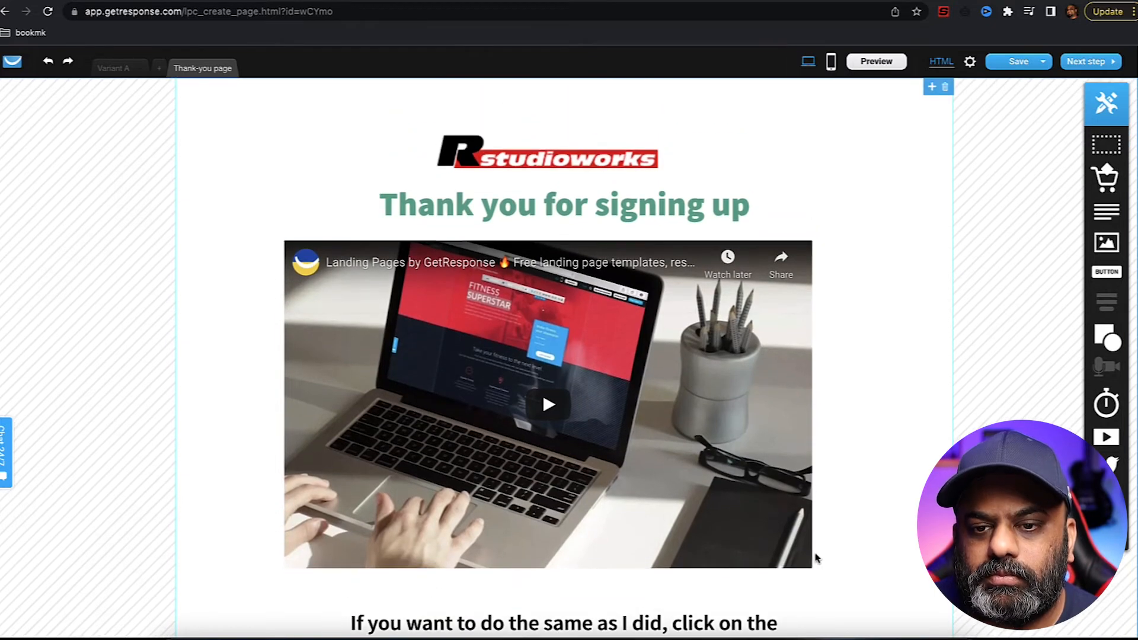
scroll(901, 542, down, 4)
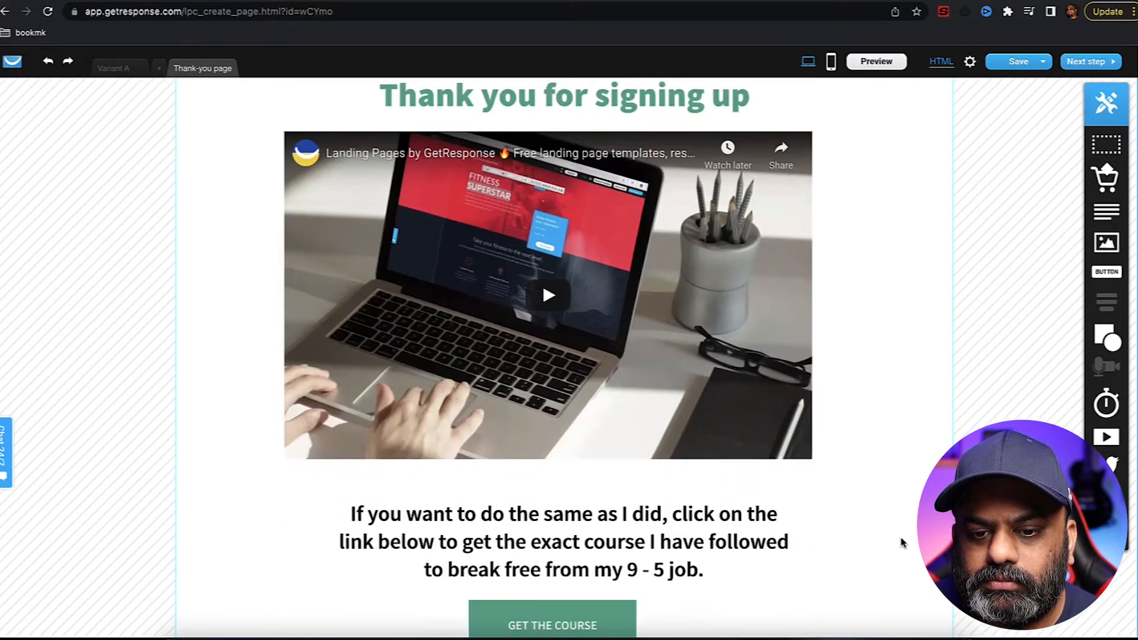
scroll(901, 542, down, 3)
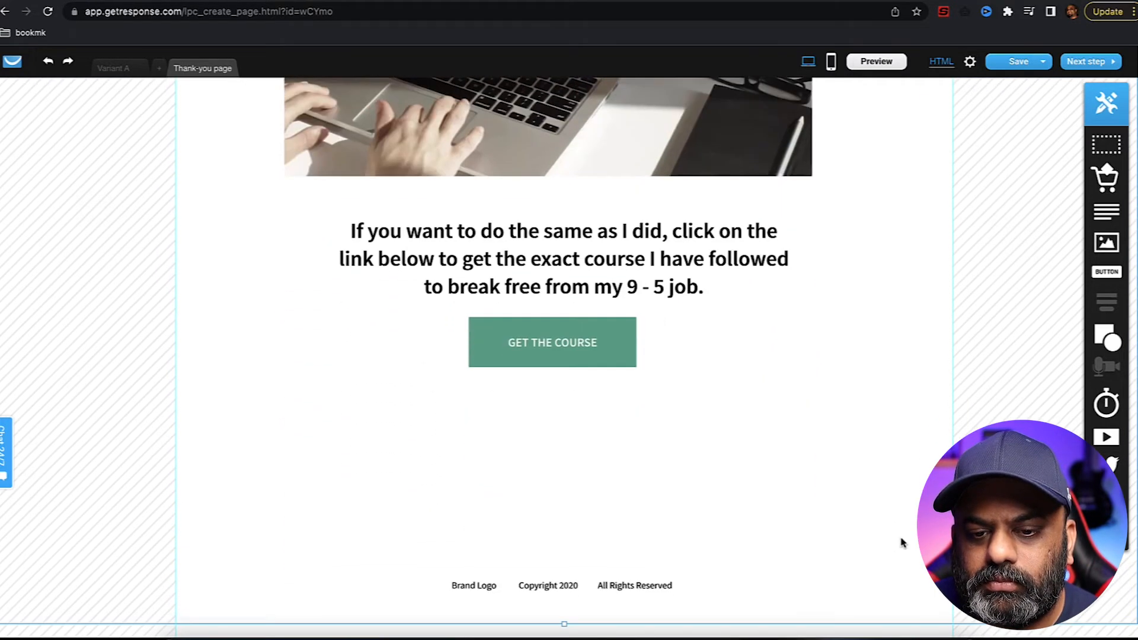
click(485, 592)
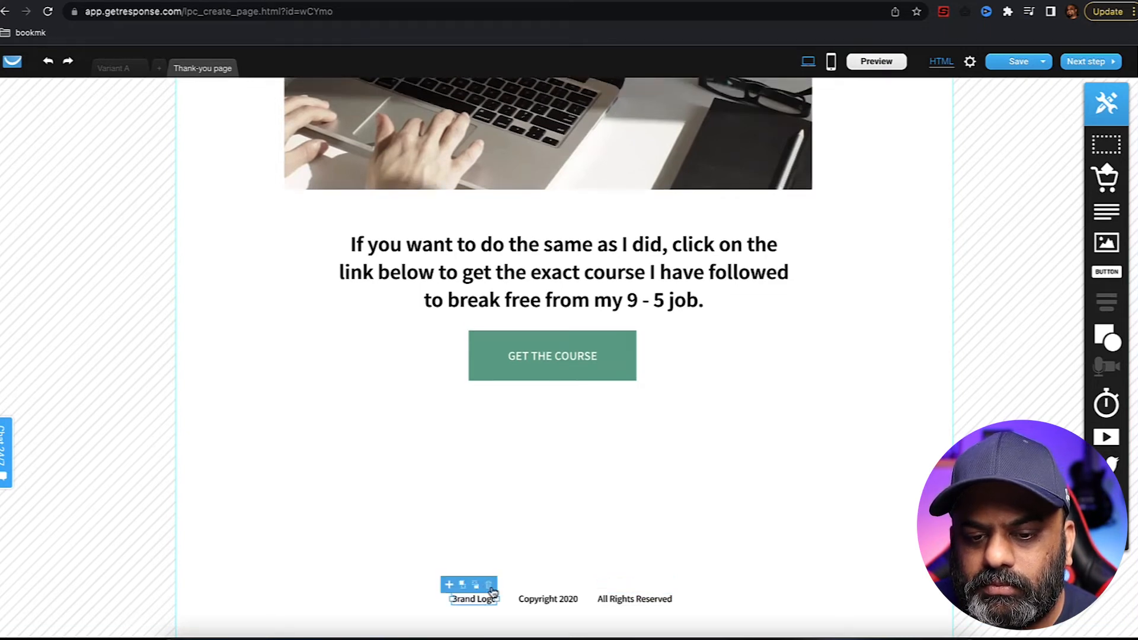
click(490, 586)
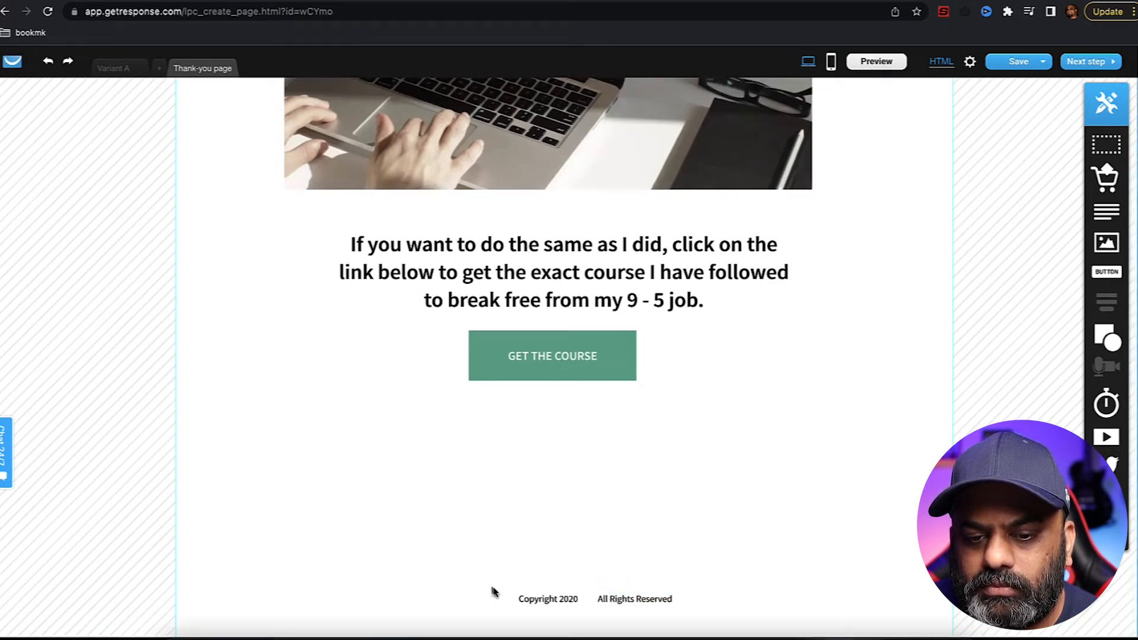
click(643, 603)
click(667, 585)
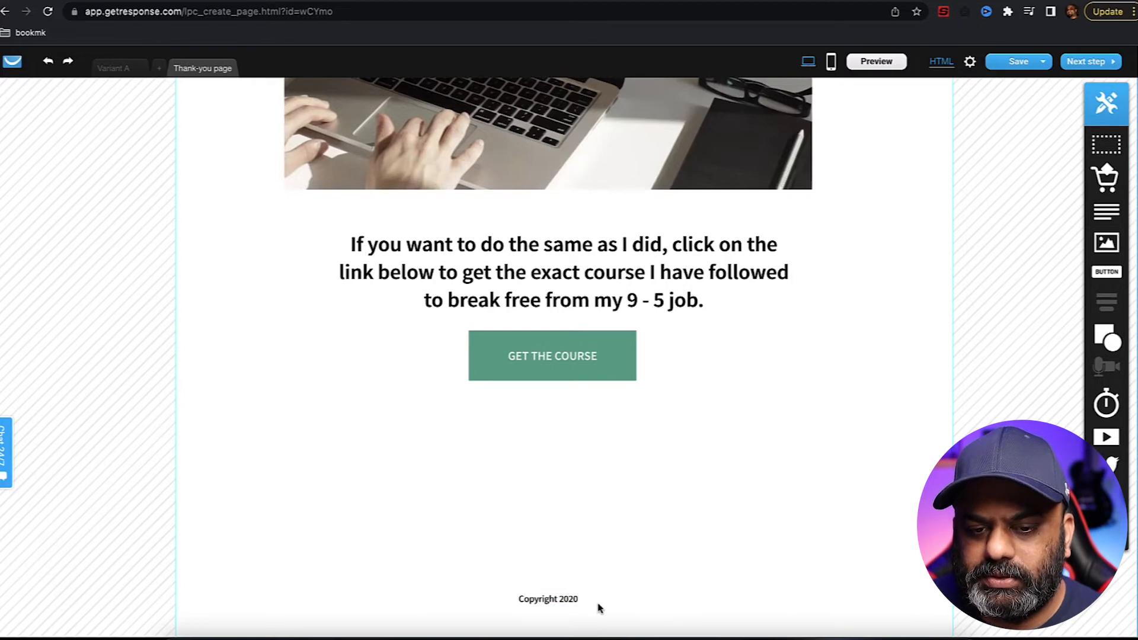
drag(556, 601, 561, 602)
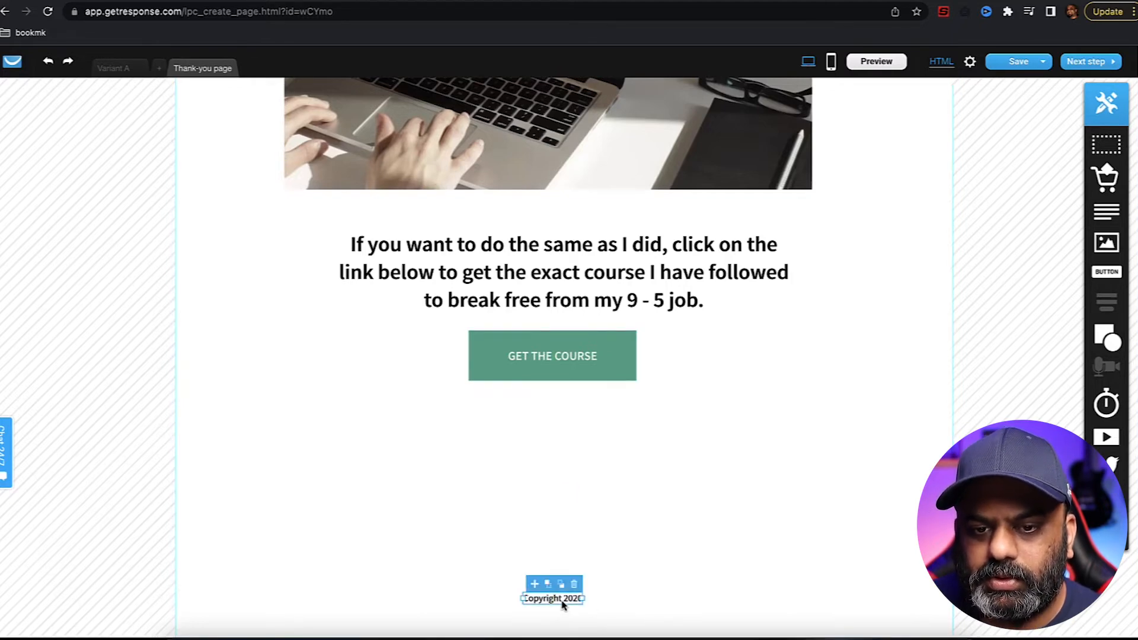
click(715, 577)
scroll(715, 577, up, 6)
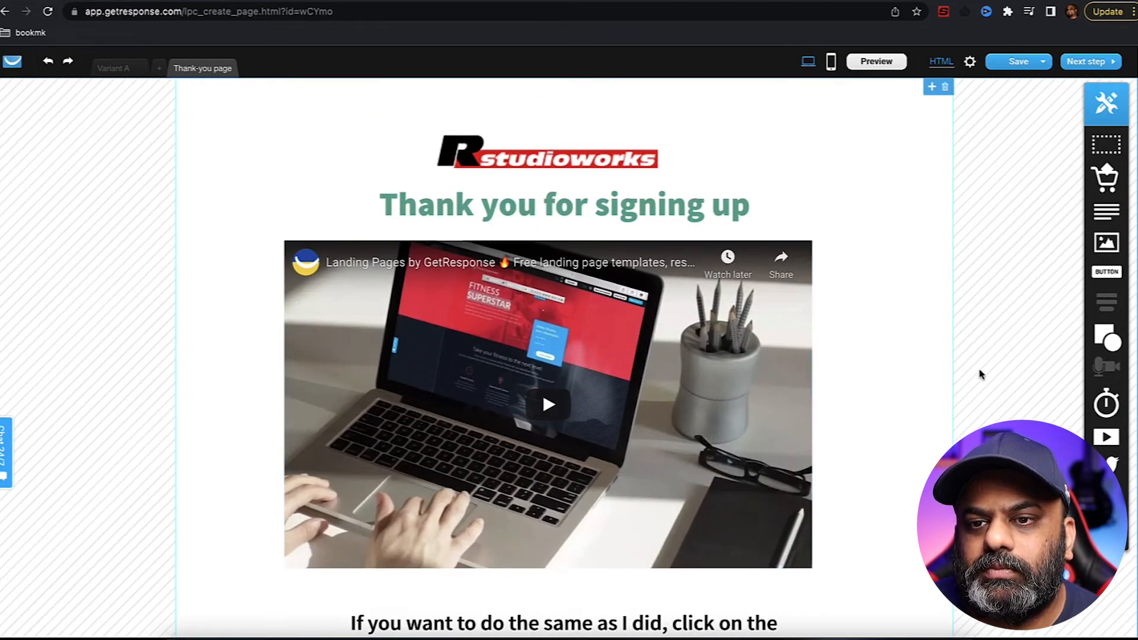
- Create the mobile version of the thank-you page and review its mobile layout
click(831, 62)
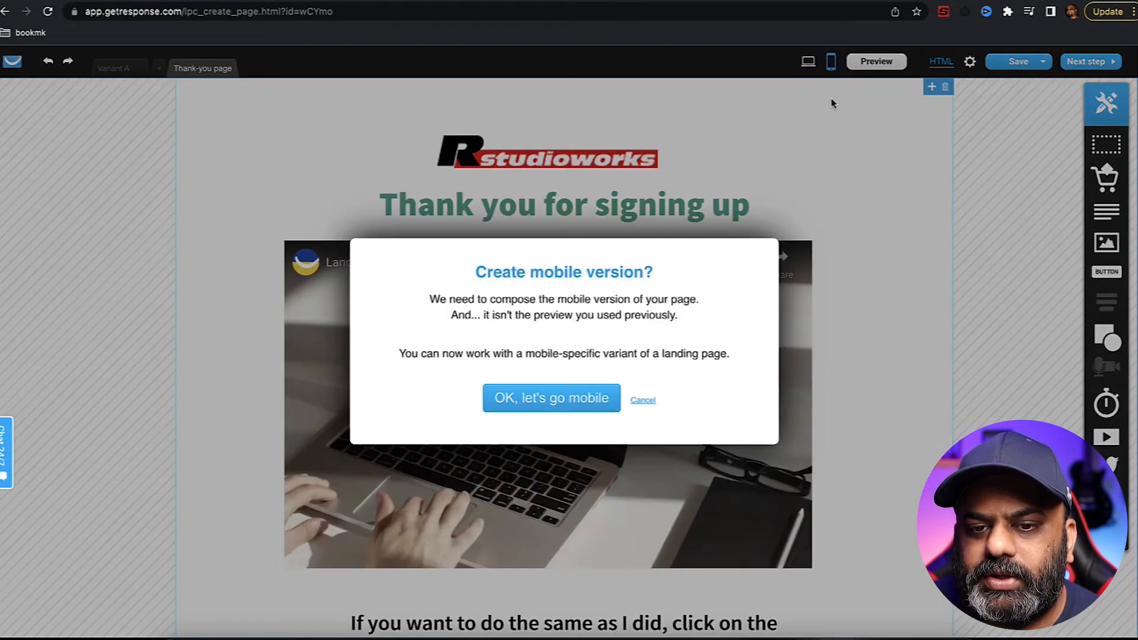
click(568, 399)
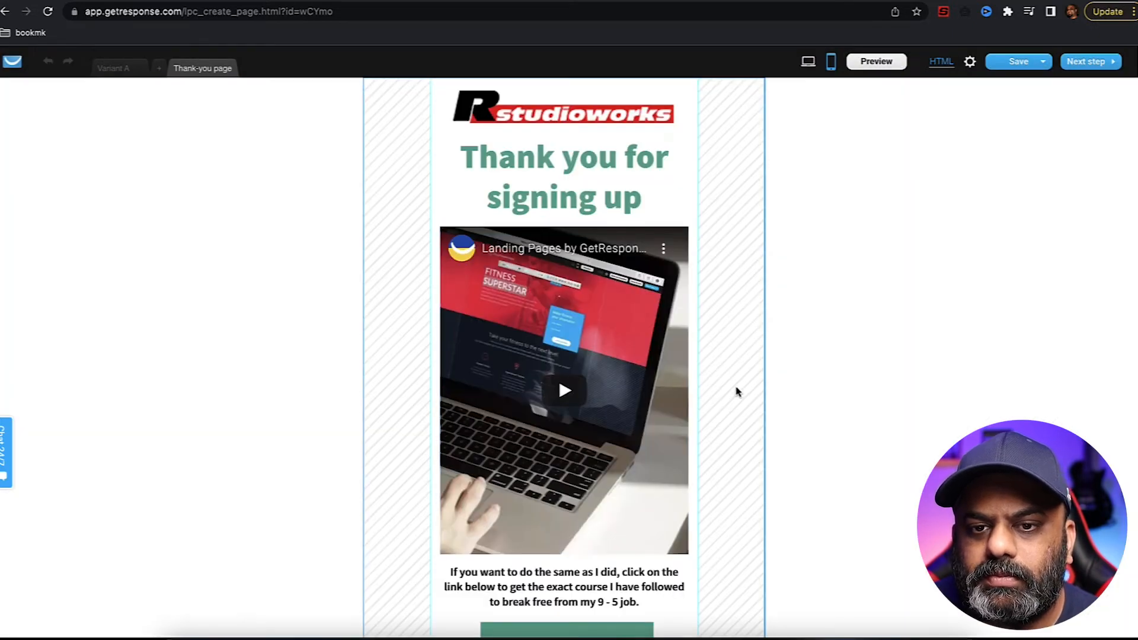
scroll(737, 391, down, 1)
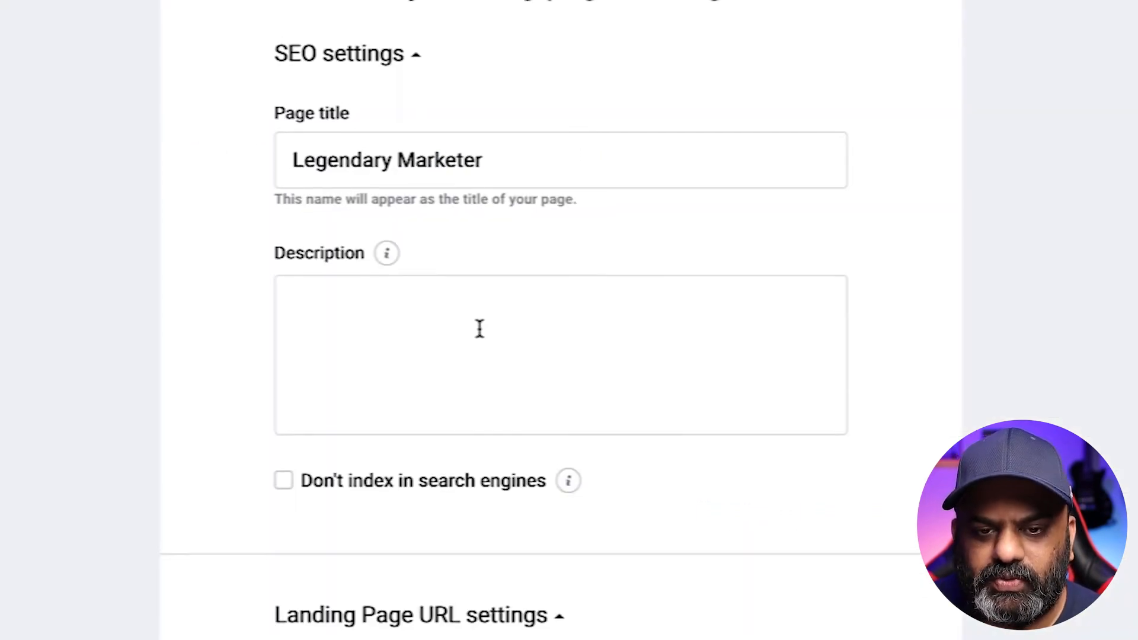
- Replace the landing page subdomain with 'legendarymarketer'
scroll(755, 385, down, 2)
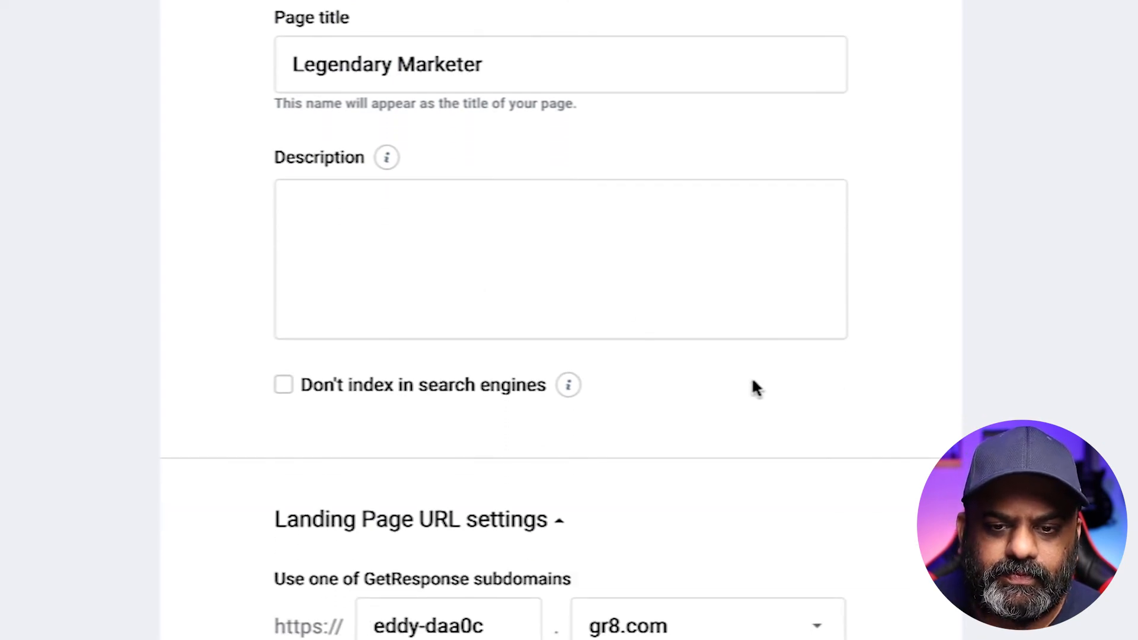
scroll(755, 386, down, 1)
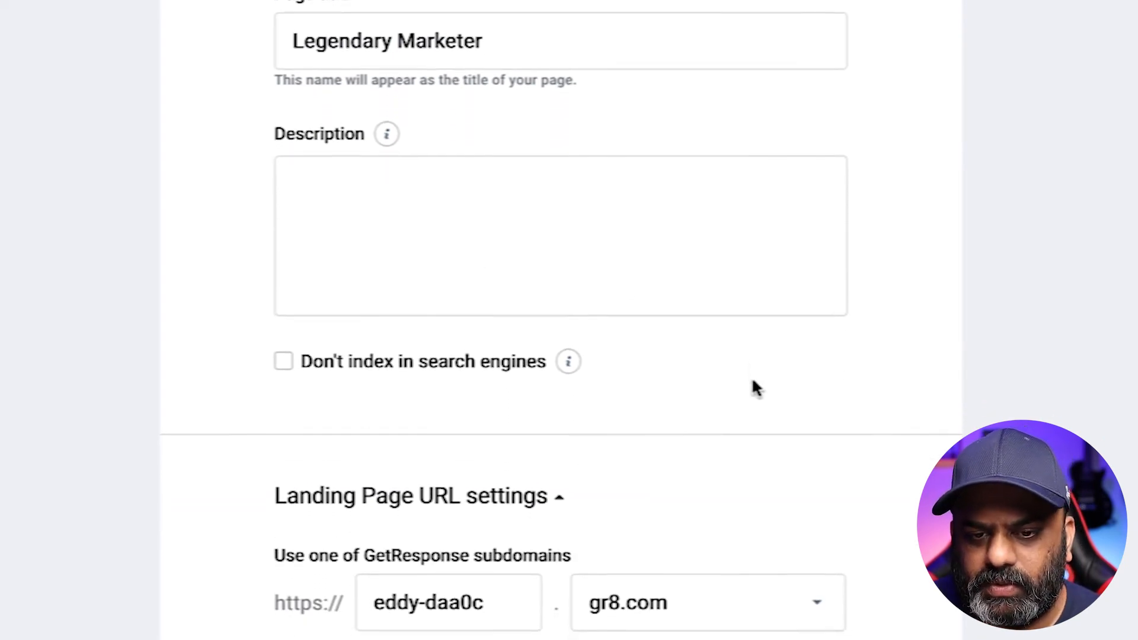
scroll(753, 385, down, 5)
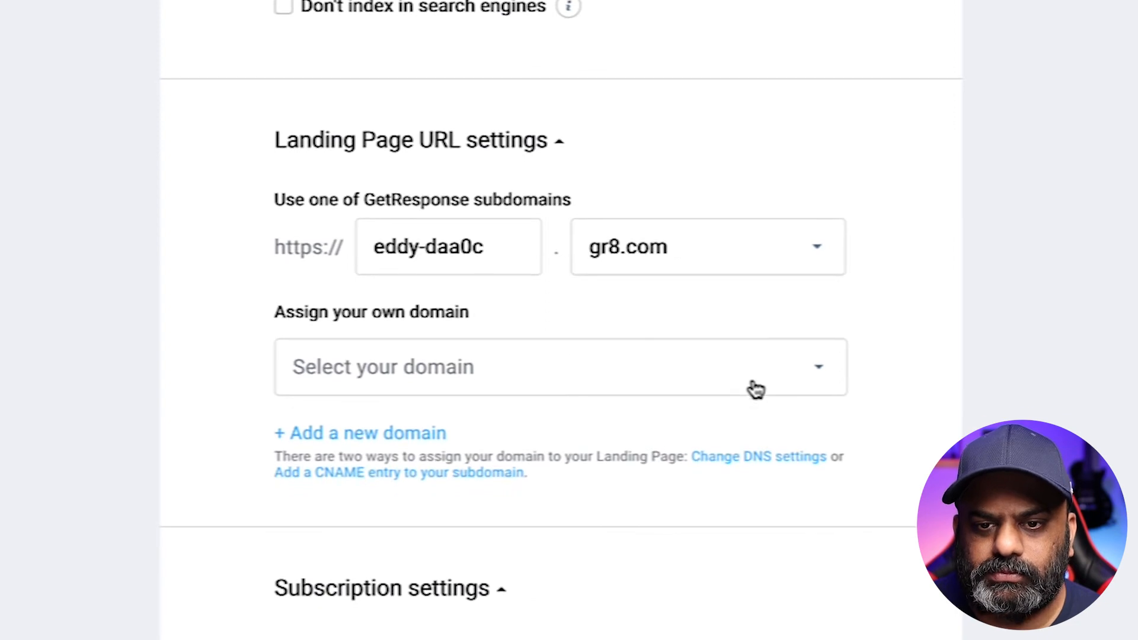
triple_click(500, 247)
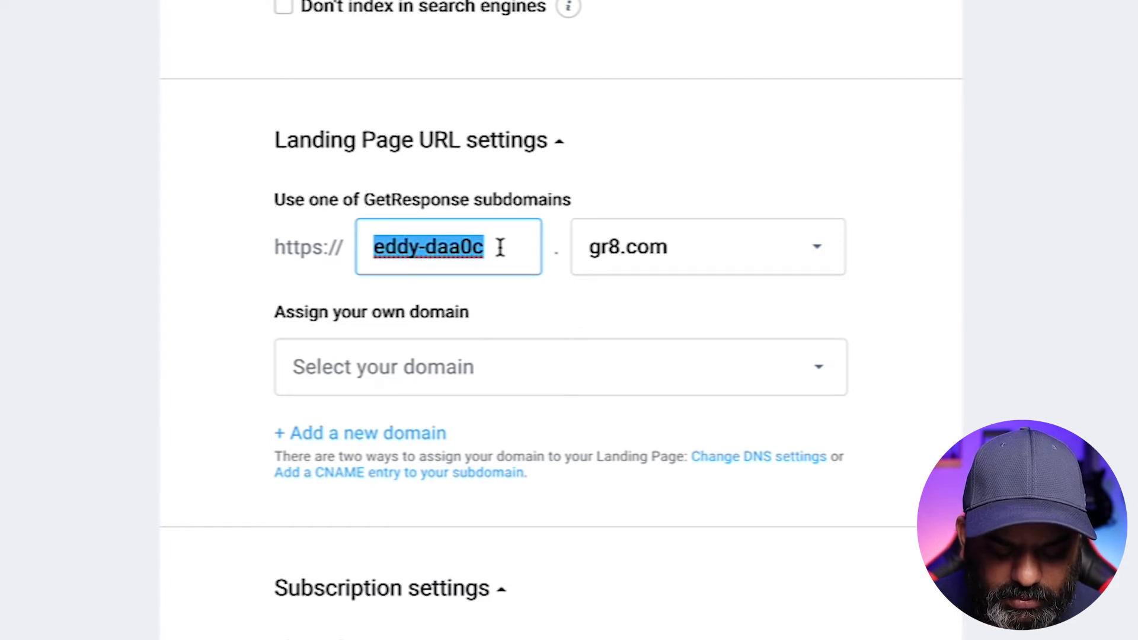
text(len)
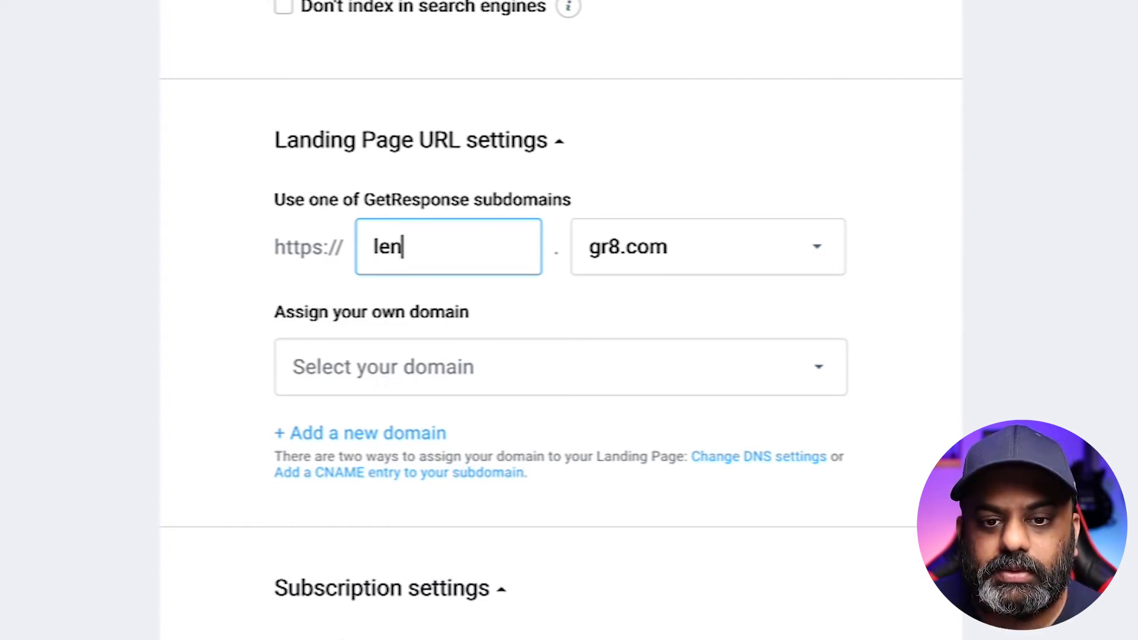
key(BackSpace)
text(genda)
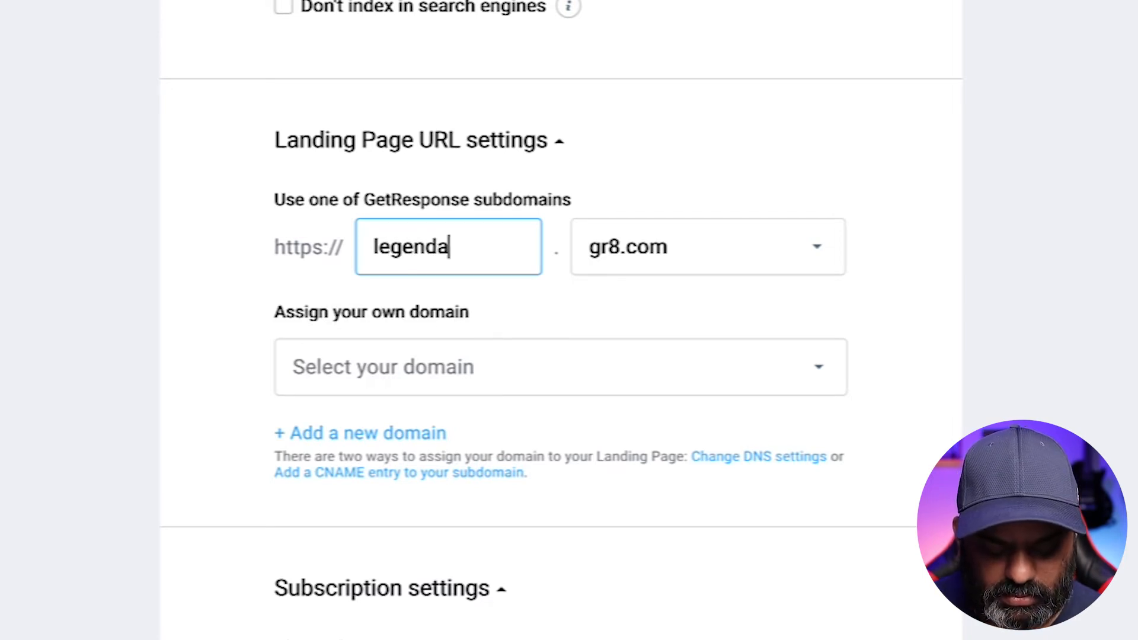
text(rymarketer)
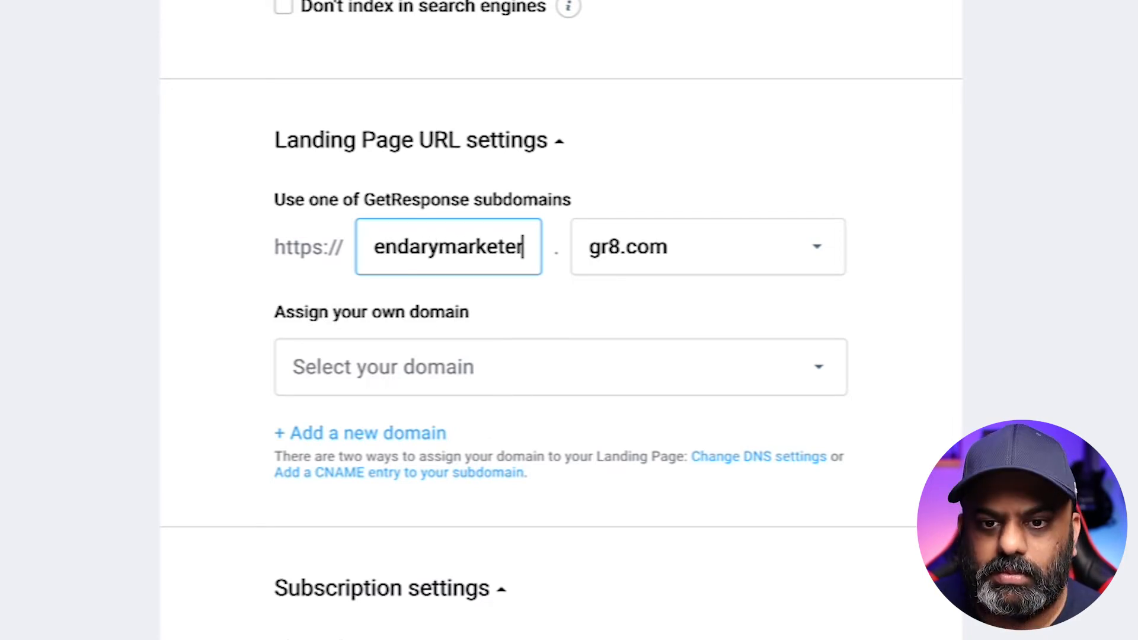
click(833, 247)
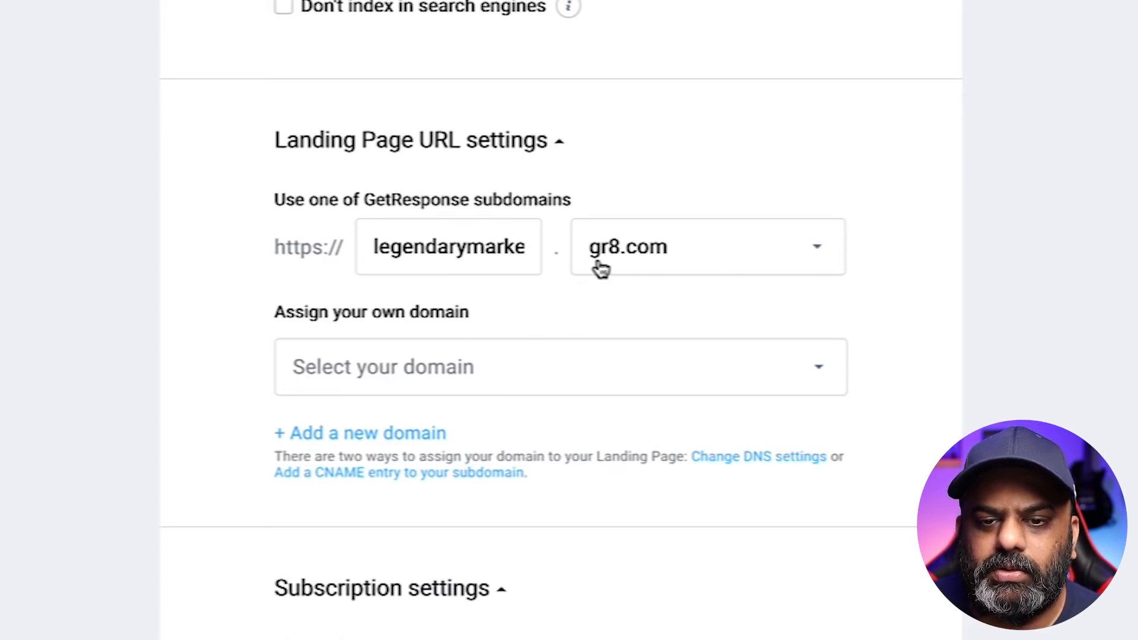
- Keep gr8.com as the domain and leave the custom domain unassigned
click(816, 252)
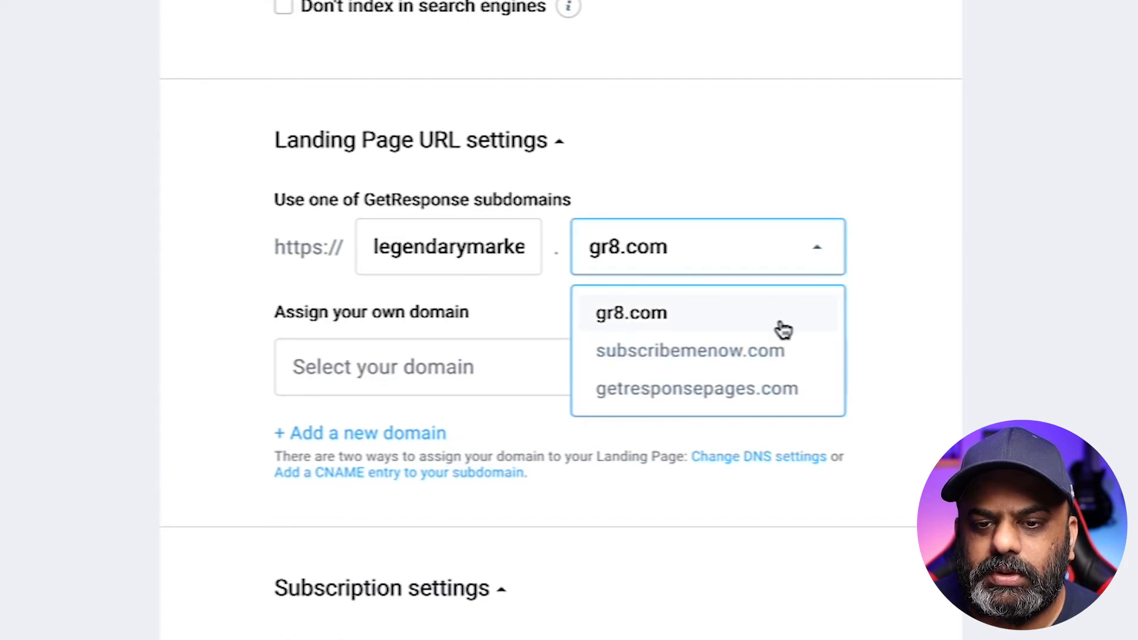
click(866, 246)
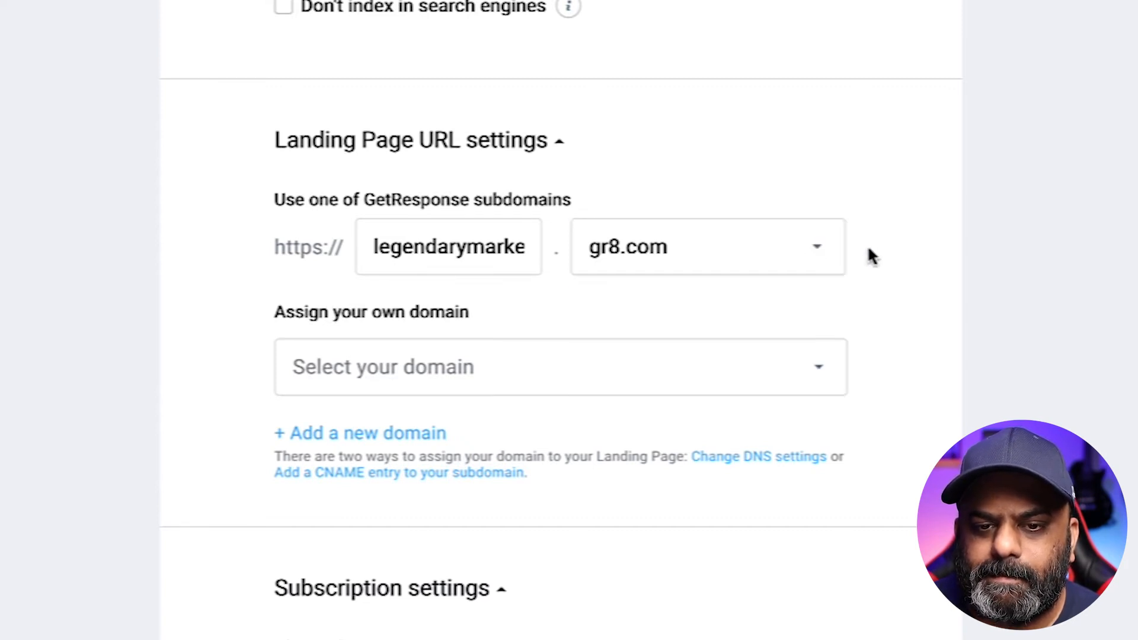
click(824, 372)
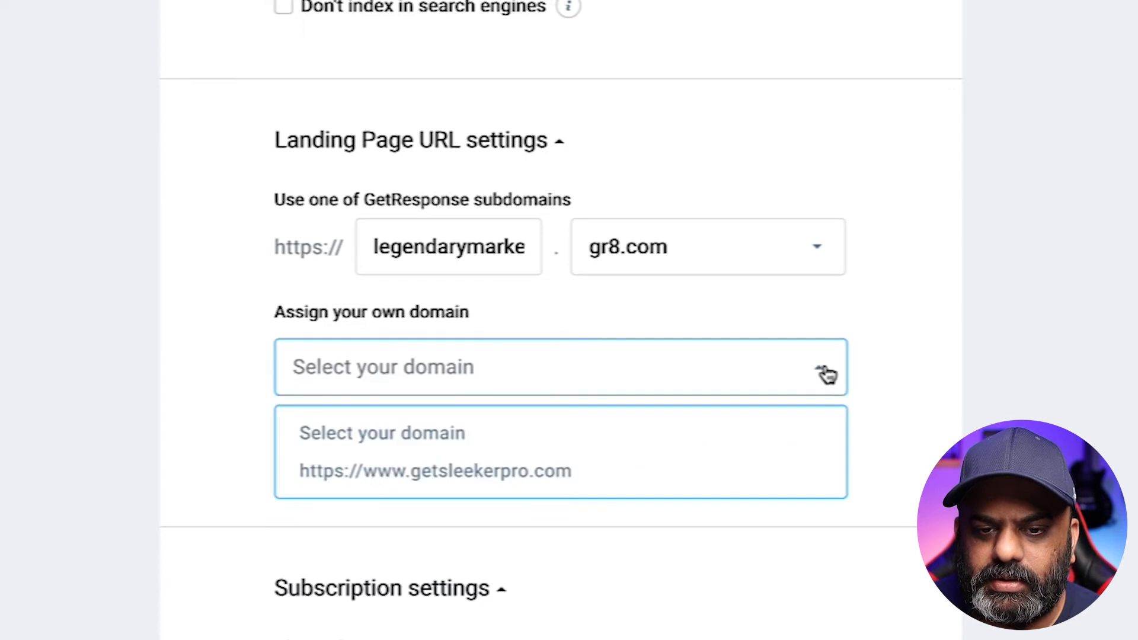
click(471, 437)
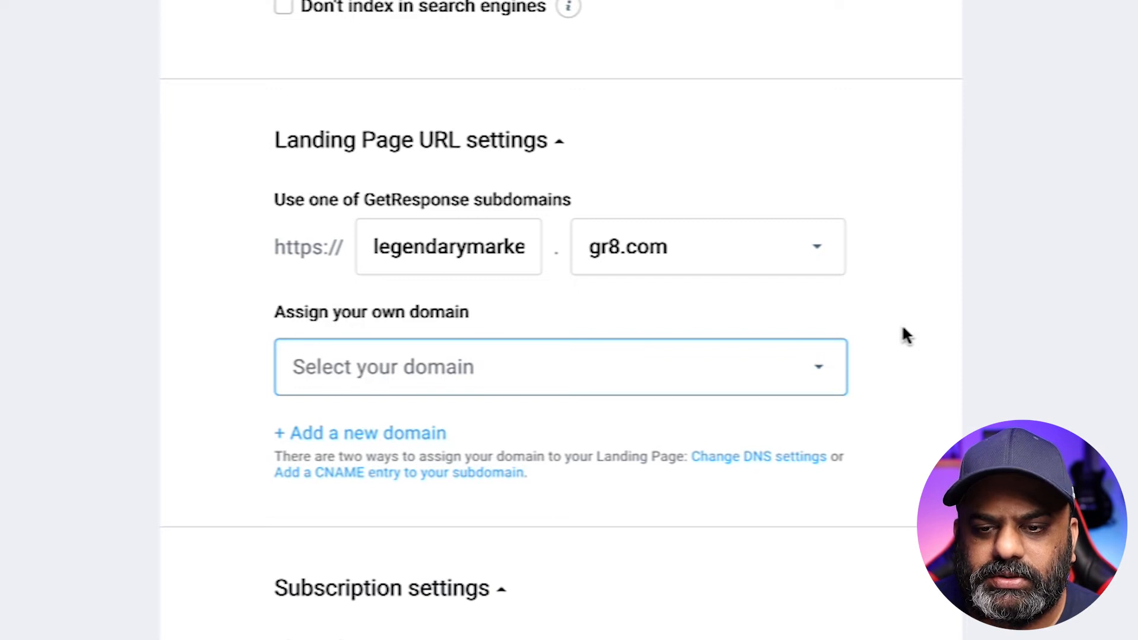
- Keep the existing contact list, switch off confirmed opt-in, and keep the Default thank-you page
scroll(824, 267, down, 6)
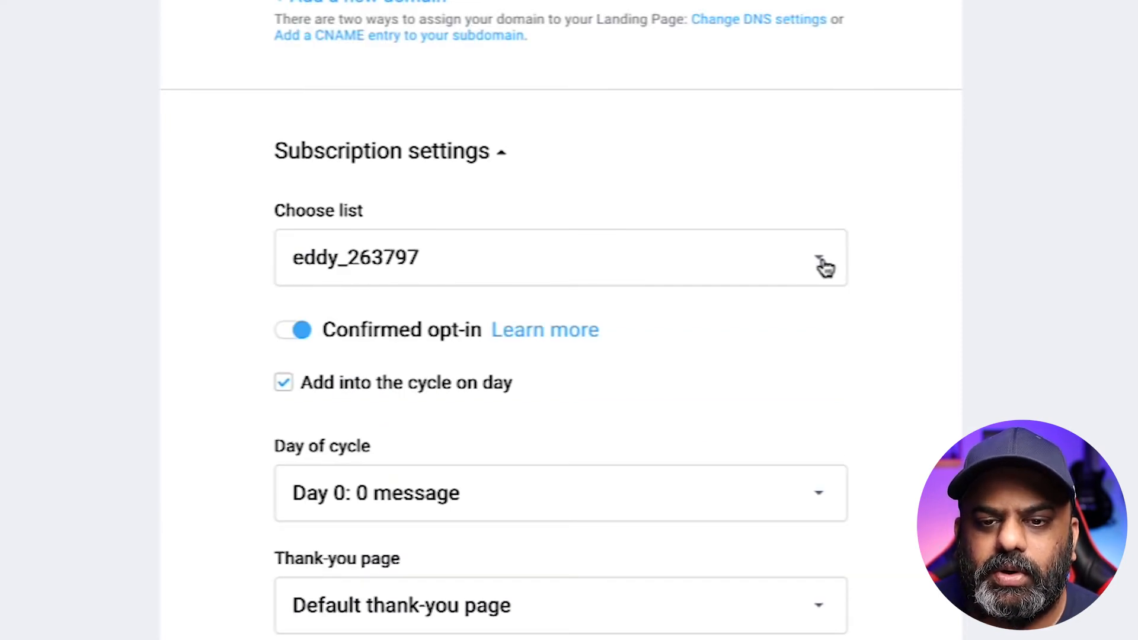
click(824, 267)
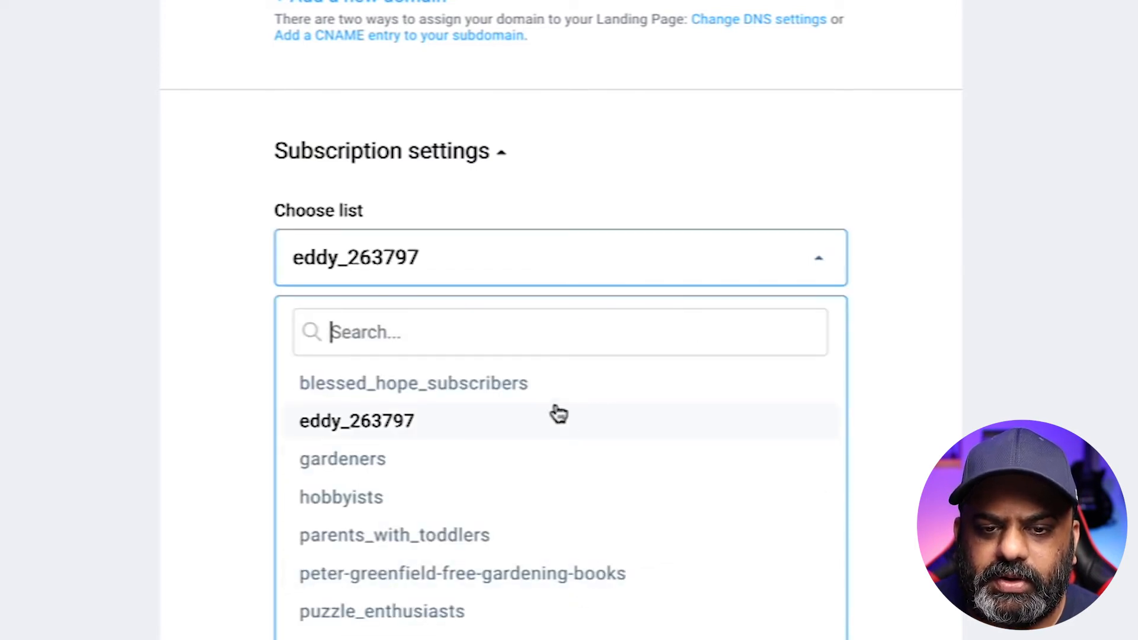
click(400, 425)
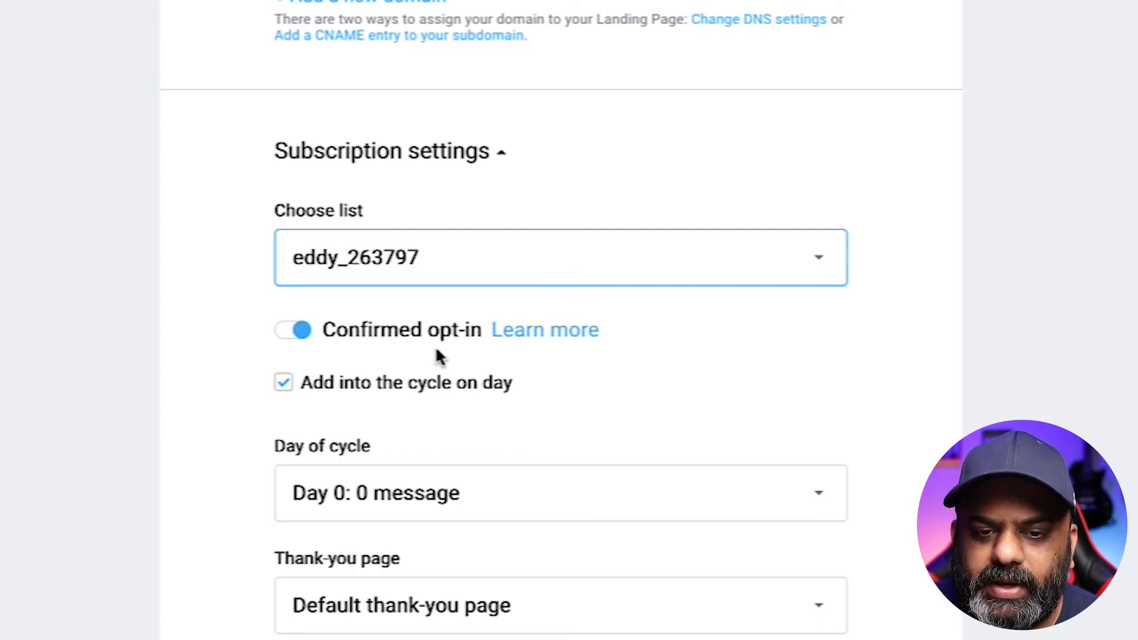
click(353, 347)
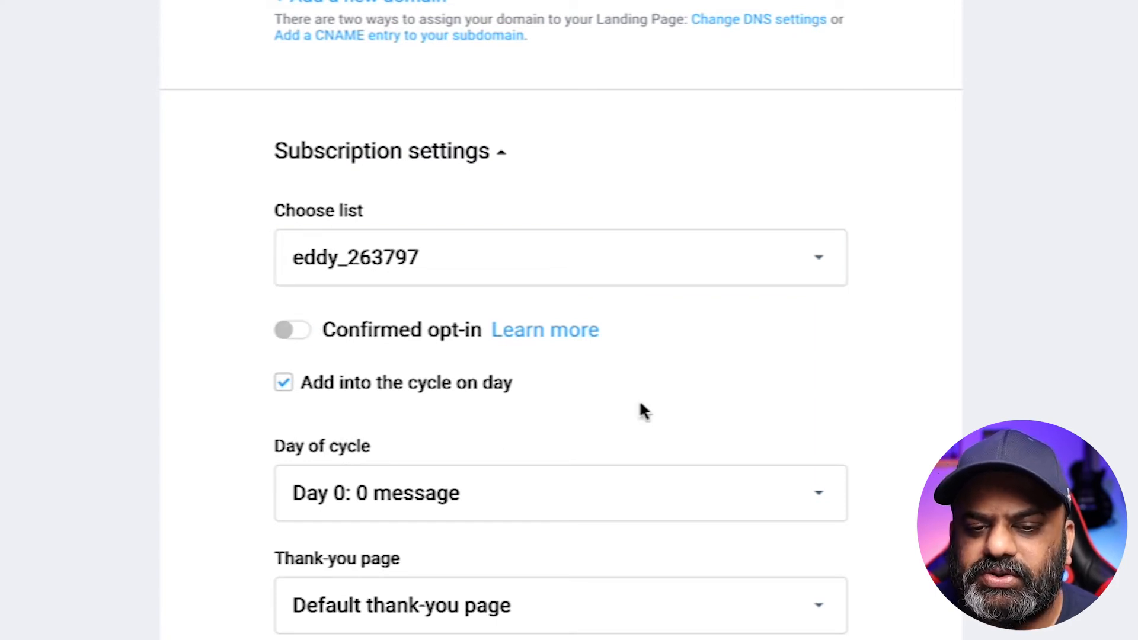
scroll(640, 404, down, 3)
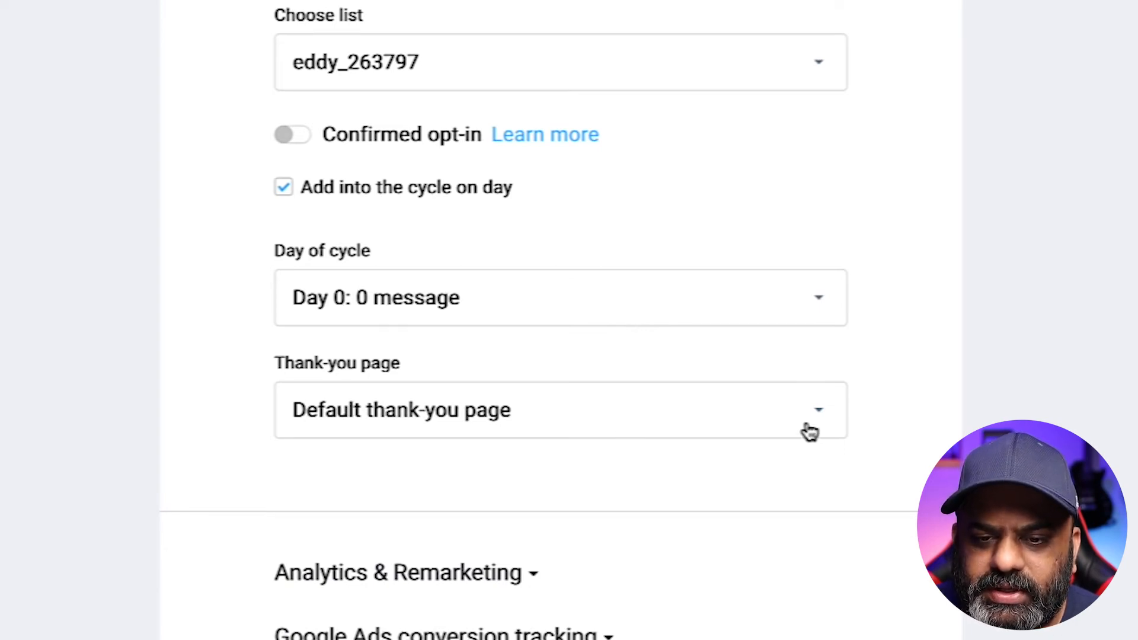
click(824, 422)
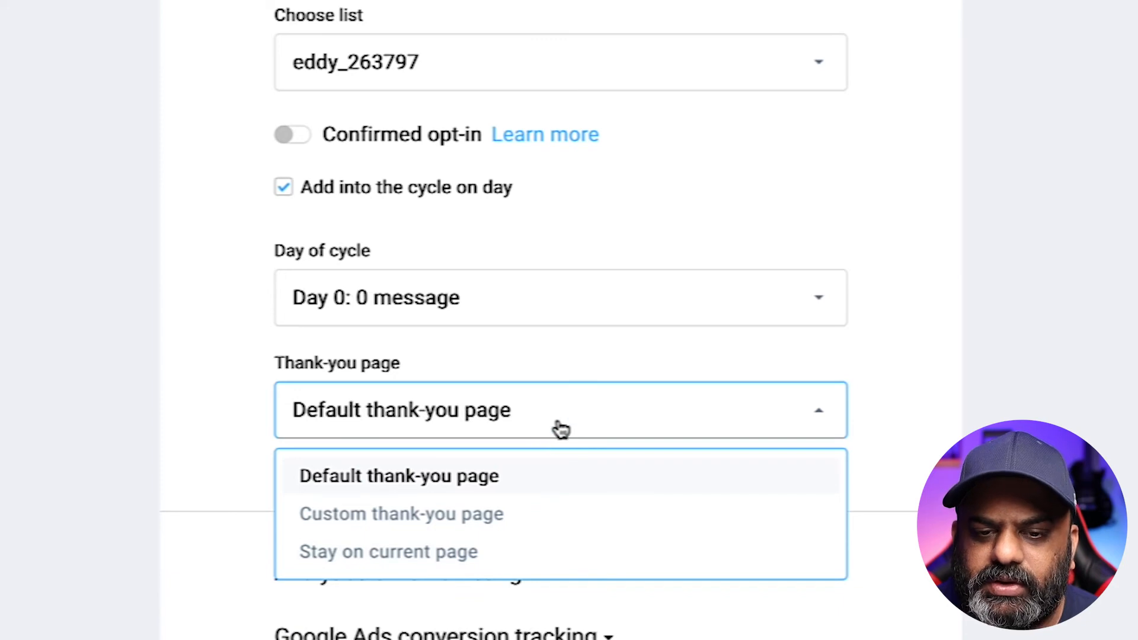
click(901, 419)
scroll(694, 452, down, 2)
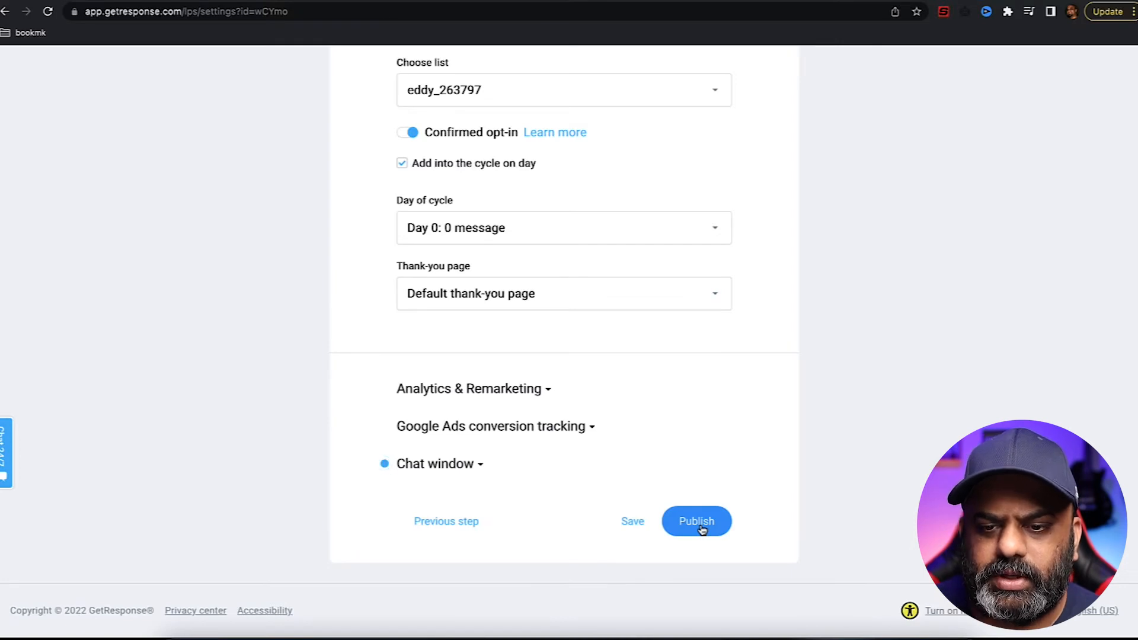
- Retype the landing page subdomain as 'legend-er' on gr8.com
click(791, 638)
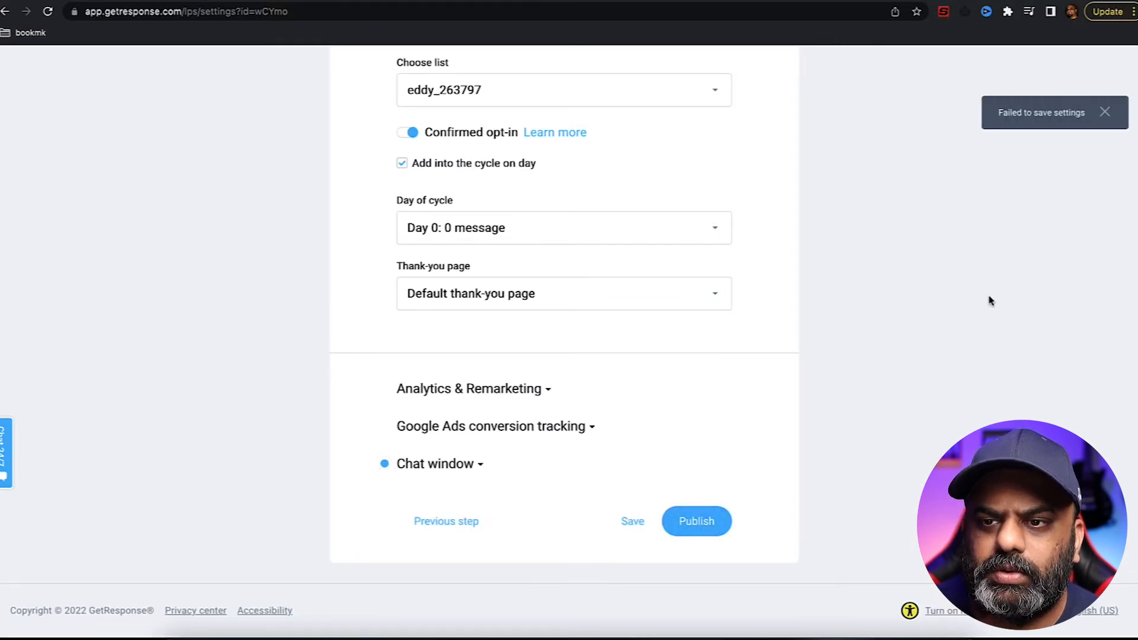
scroll(902, 202, up, 1)
scroll(901, 200, up, 8)
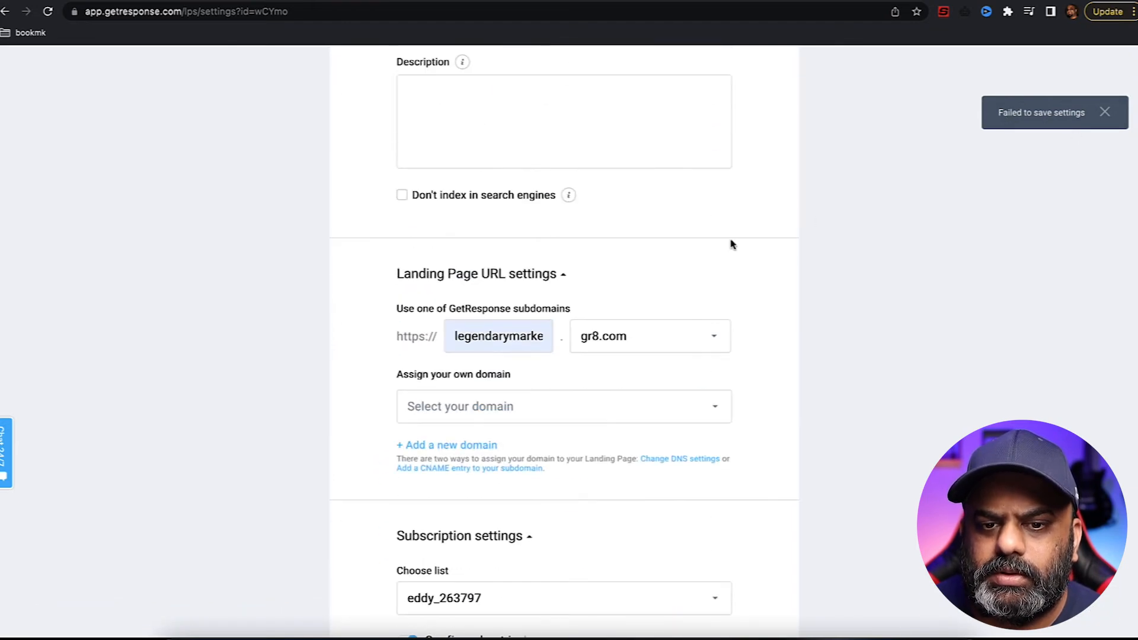
double_click(520, 338)
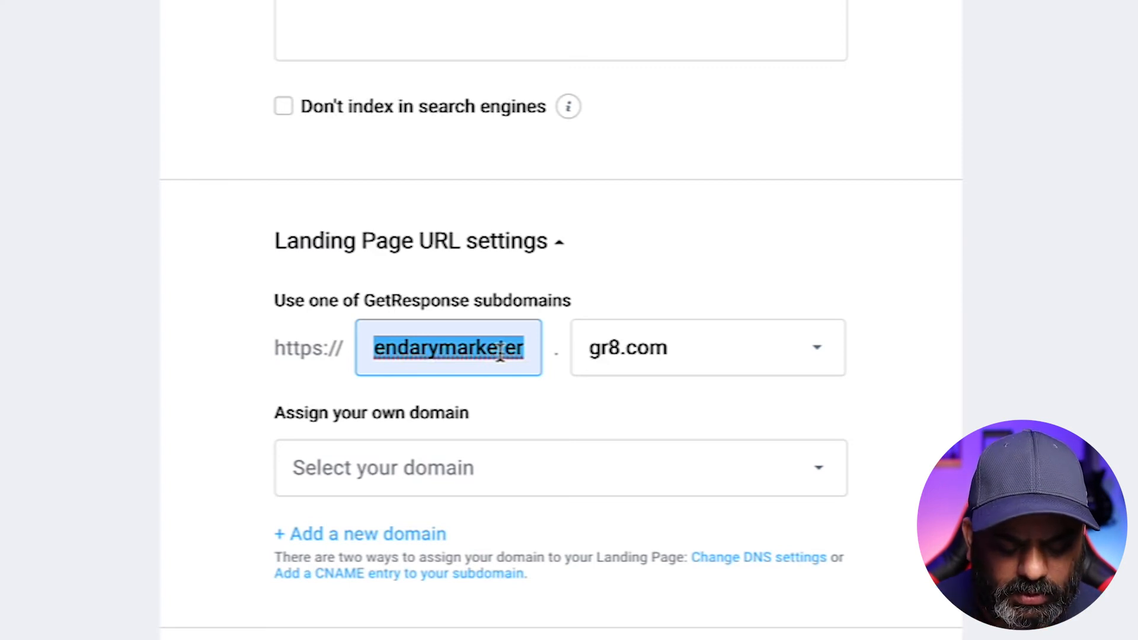
text(le)
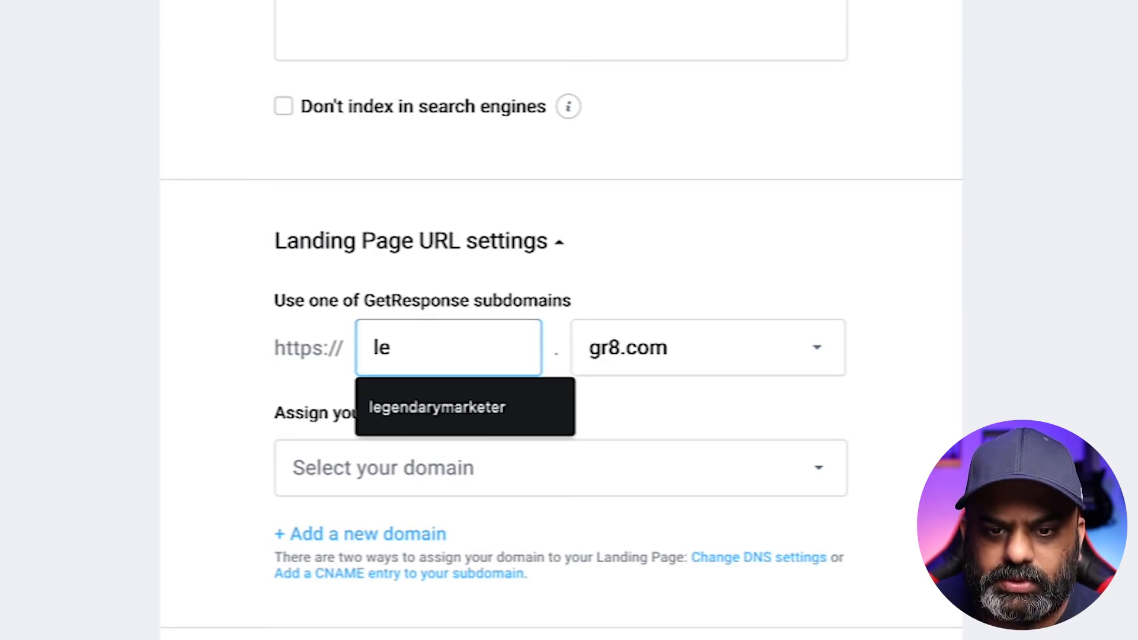
text(gend)
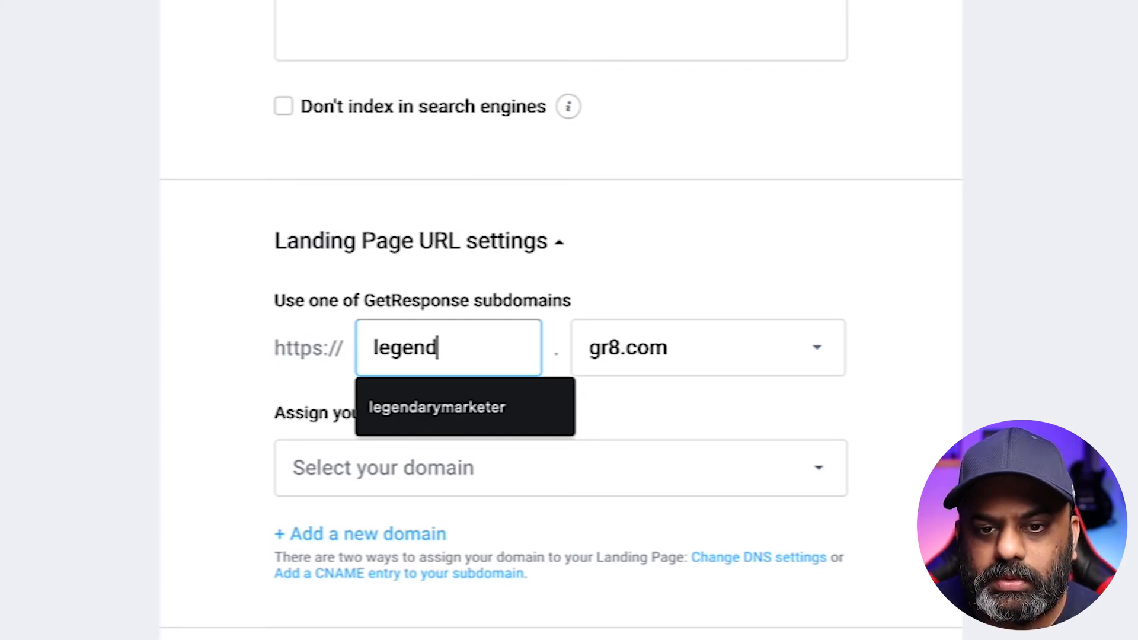
text(-e)
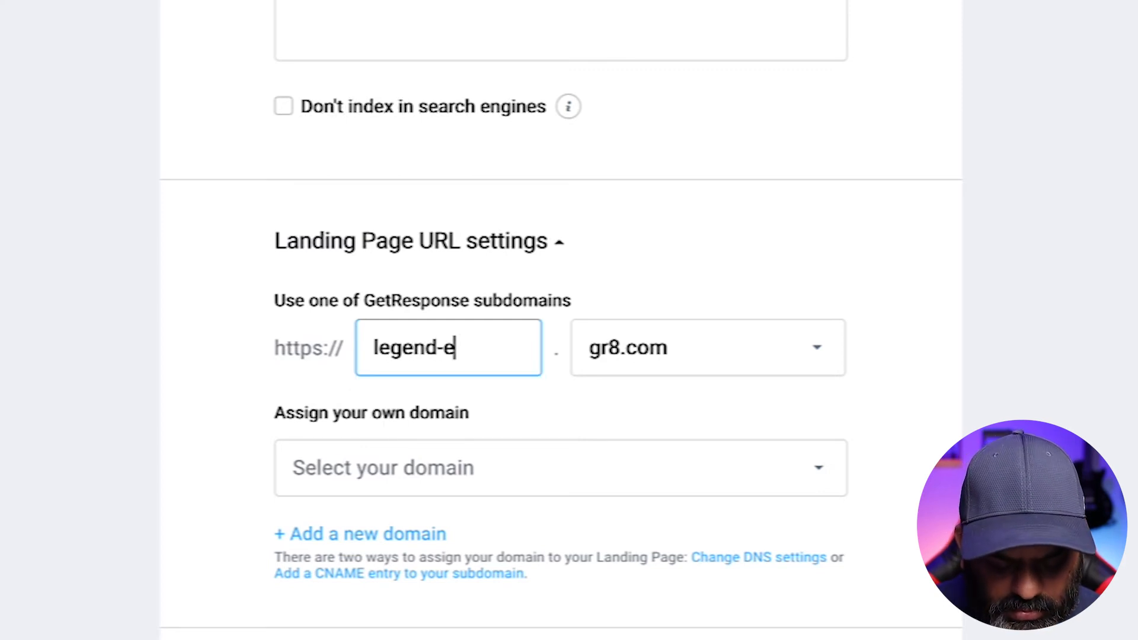
text(r)
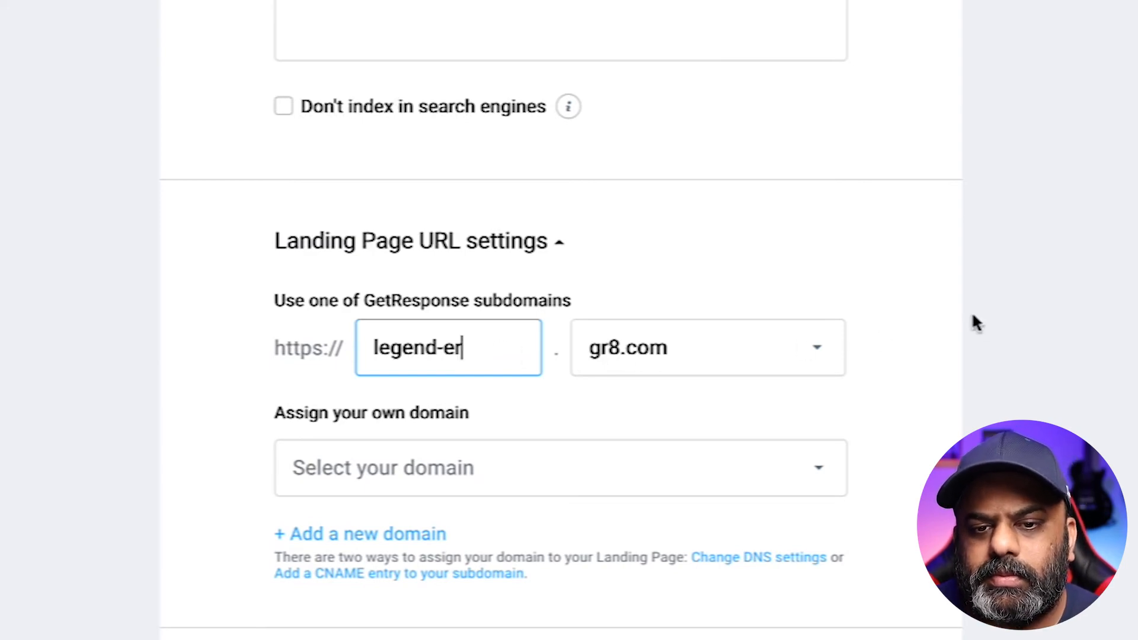
scroll(949, 316, down, 15)
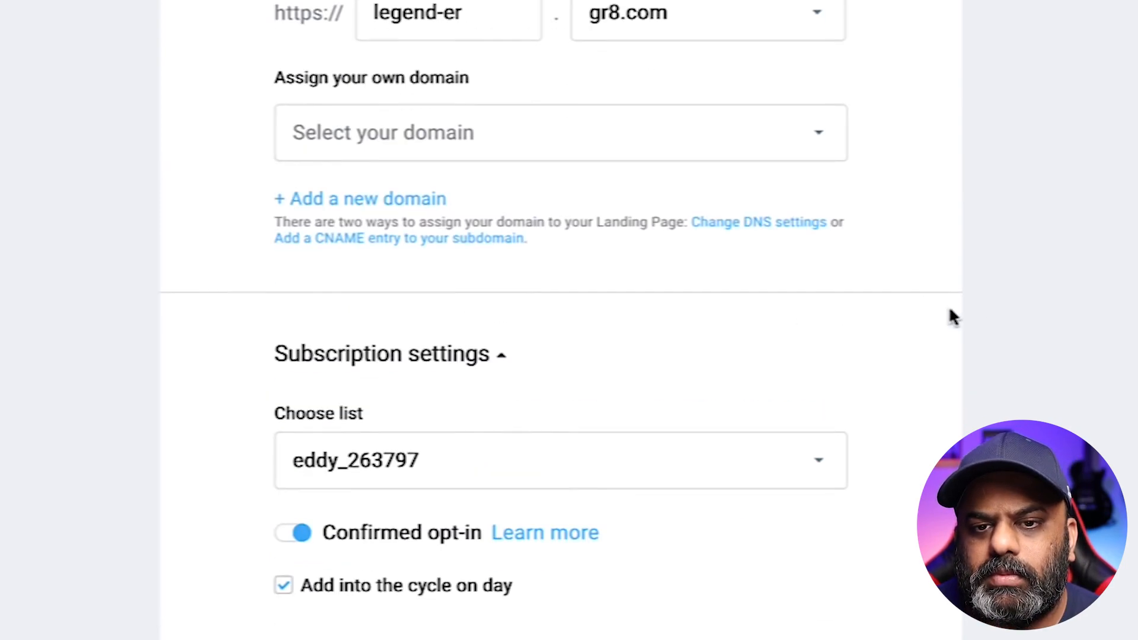
click(820, 533)
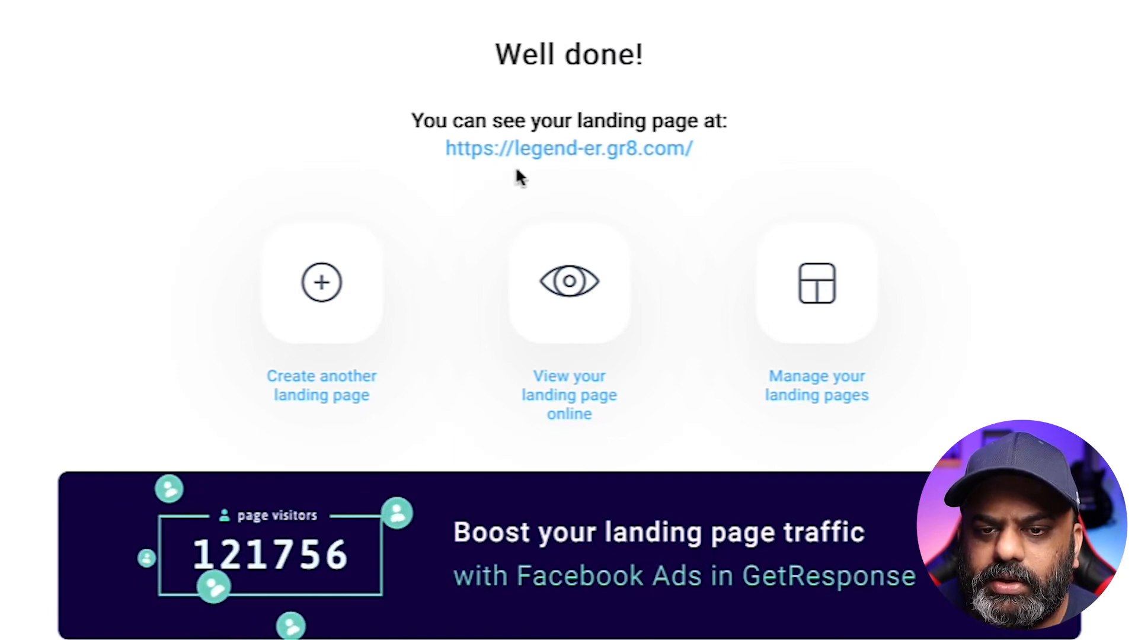
click(679, 160)
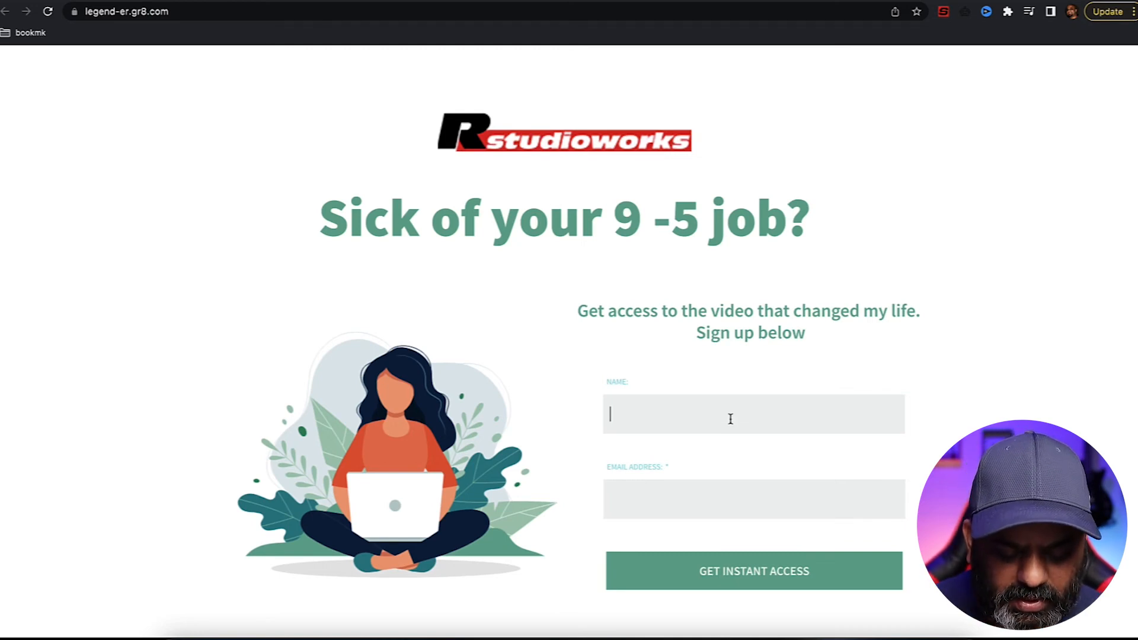
- Enter a test name and e-mail address on the live page and submit the signup form
text(Eddy)
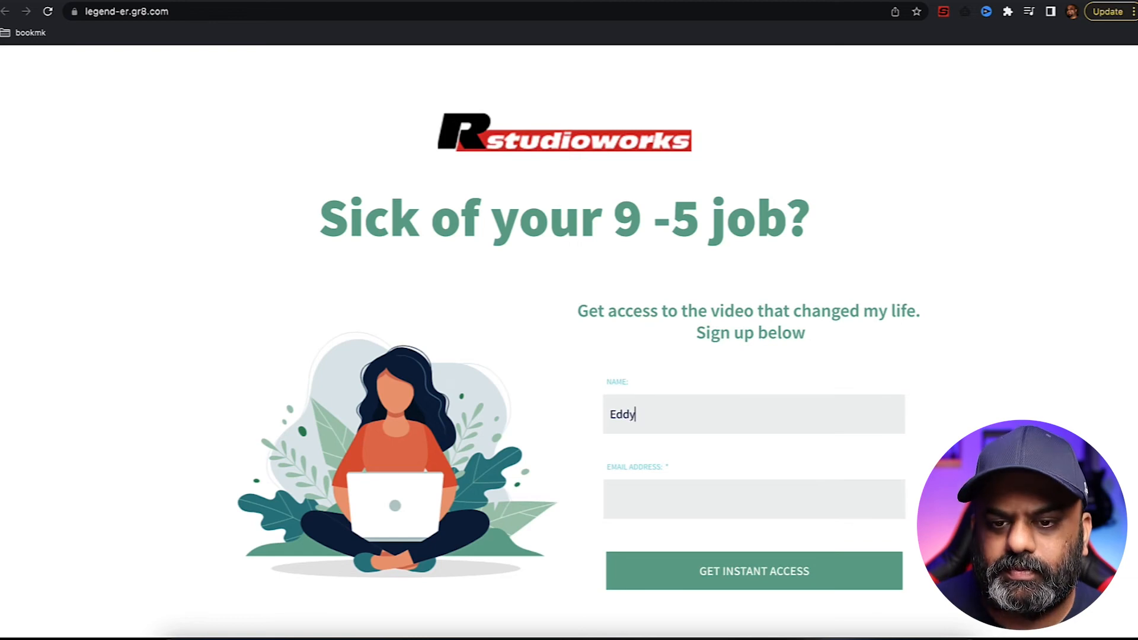
click(740, 505)
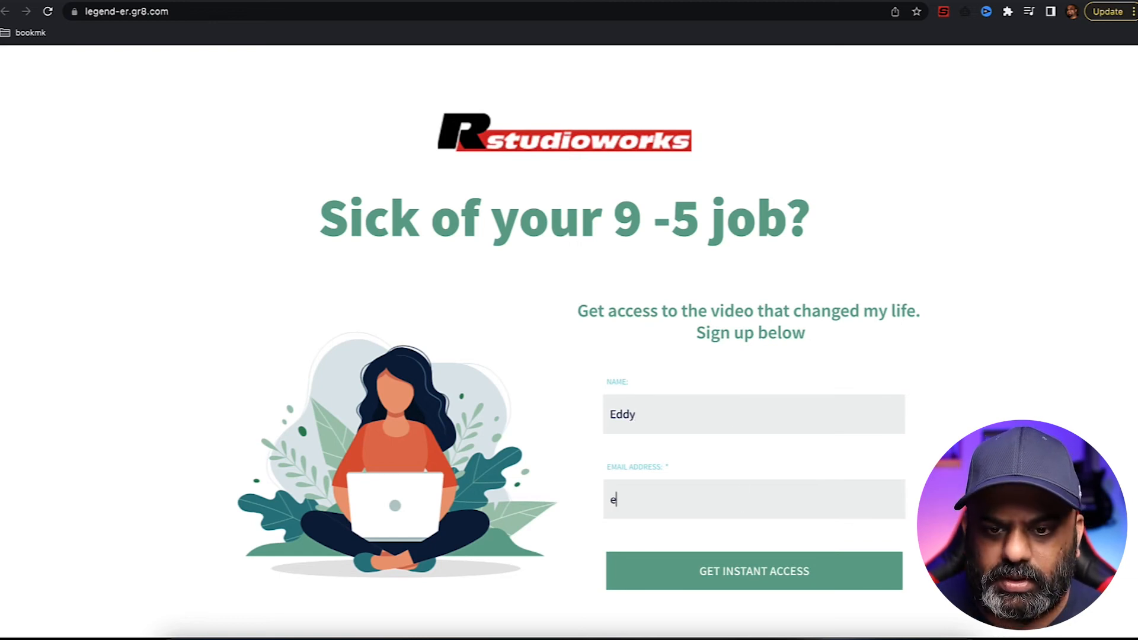
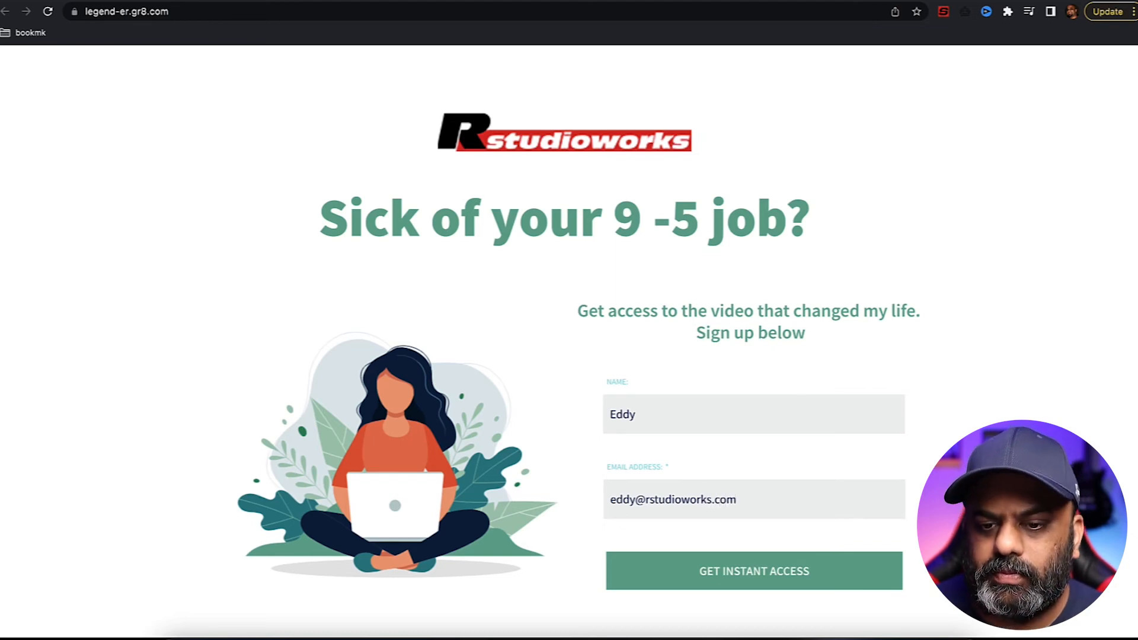
click(760, 572)
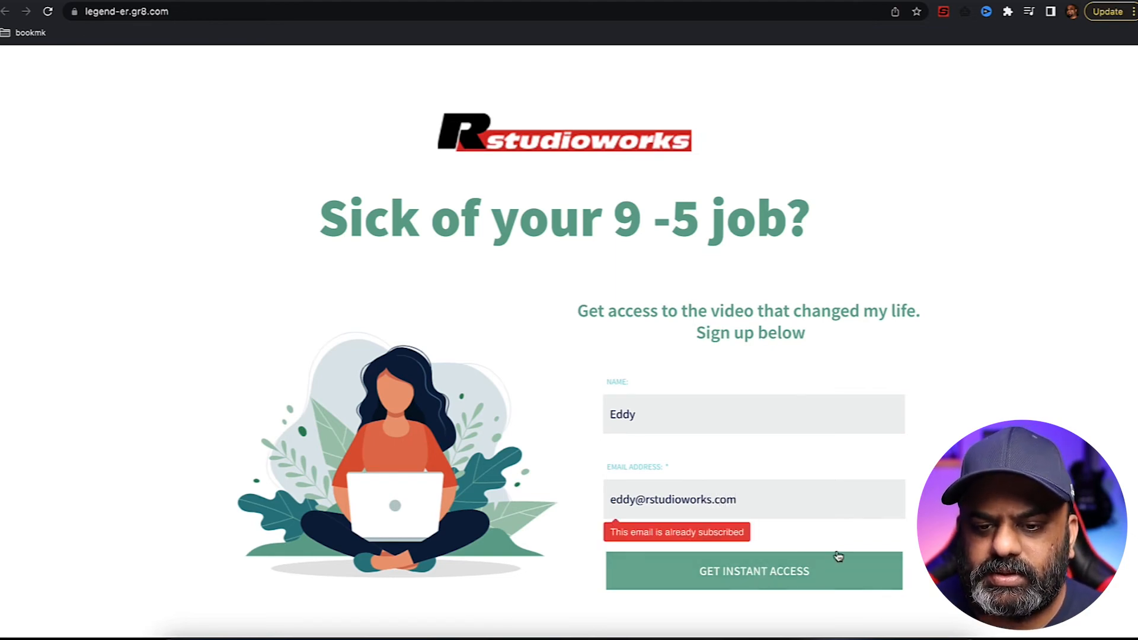
- Add '1' before the @ in the e-mail and resubmit, reaching the thank-you page
click(764, 500)
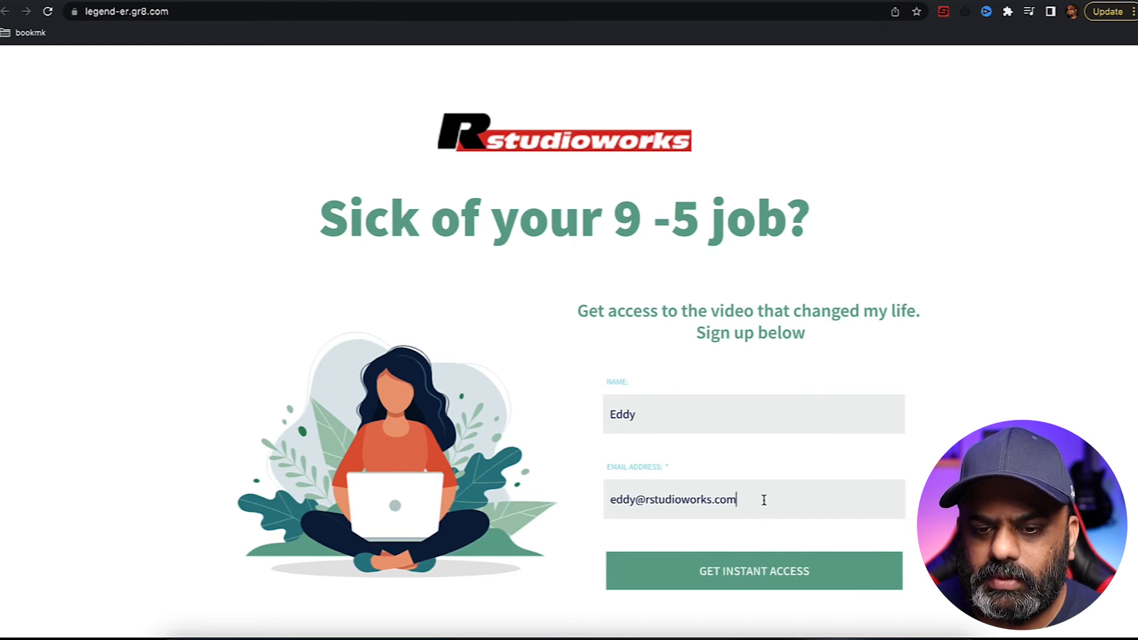
click(635, 500)
text(1)
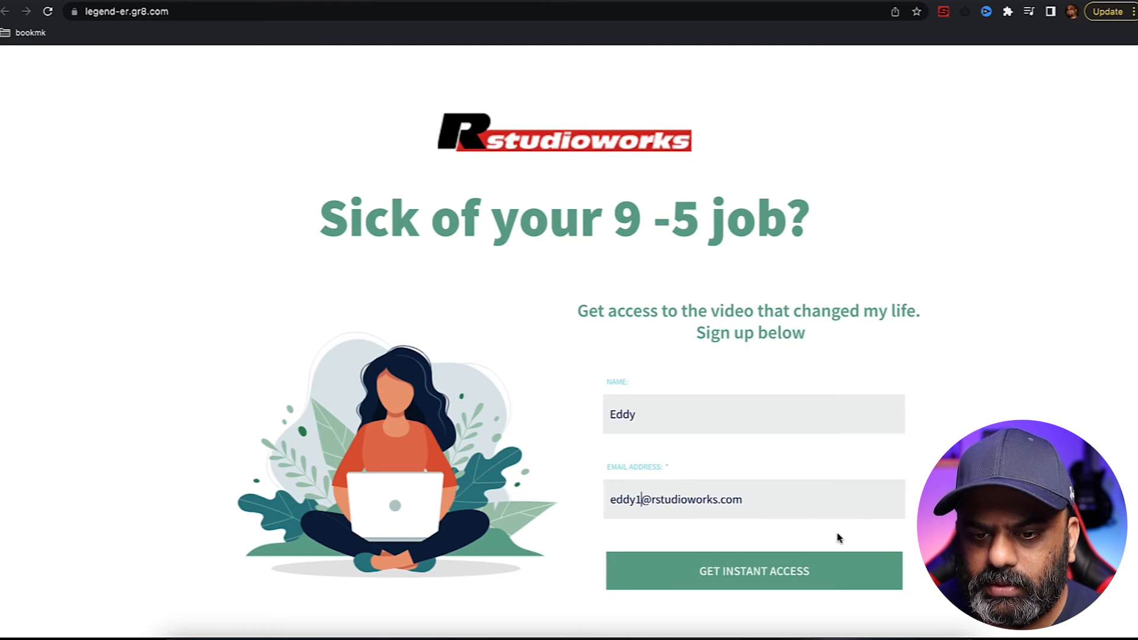
click(783, 578)
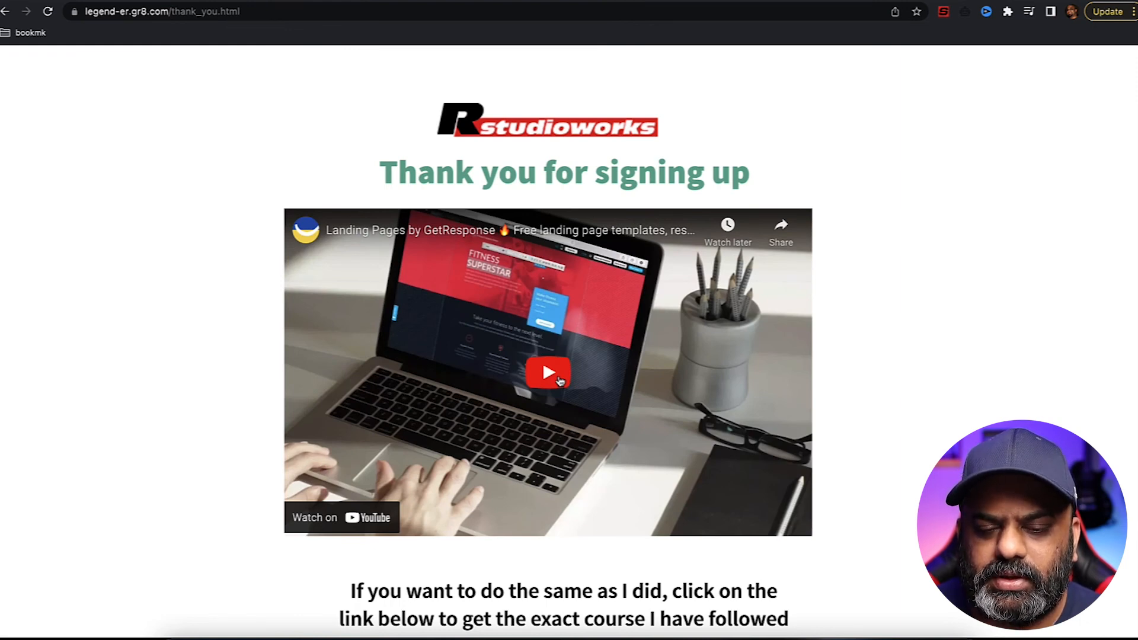
- Play the thank-you video and follow GET THE COURSE to legendarymarketer.com
click(560, 380)
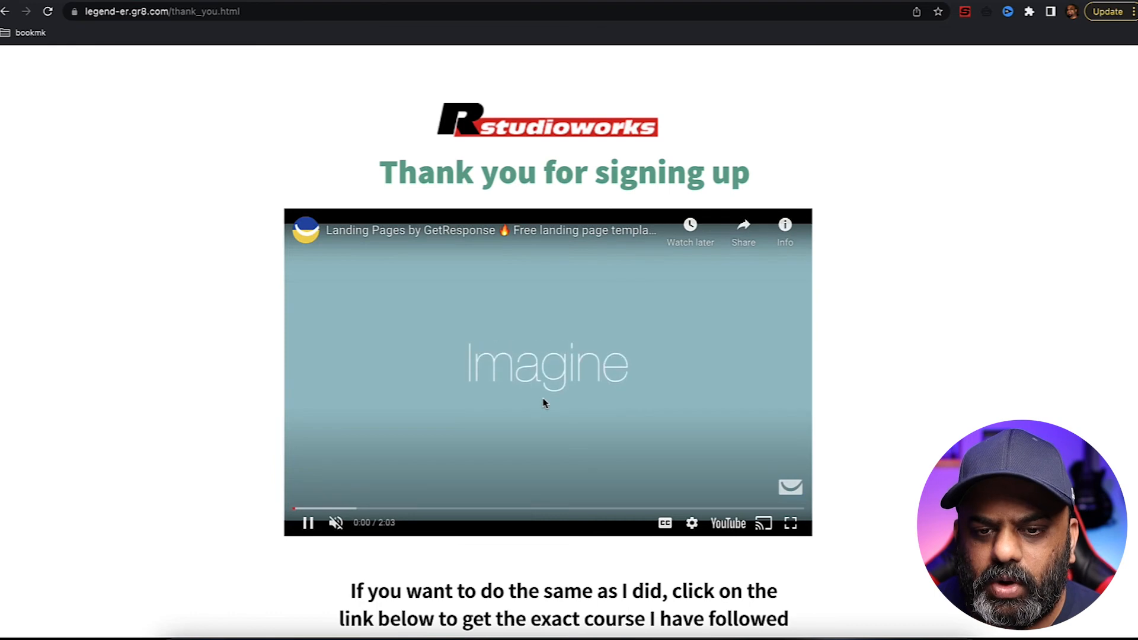
scroll(525, 415, down, 5)
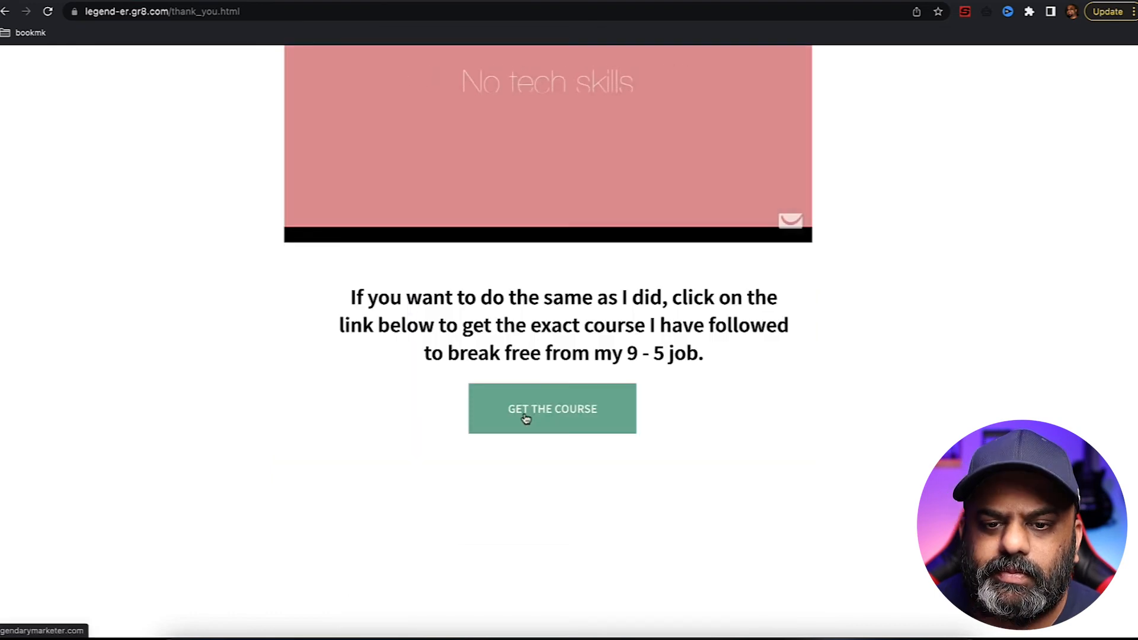
click(525, 416)
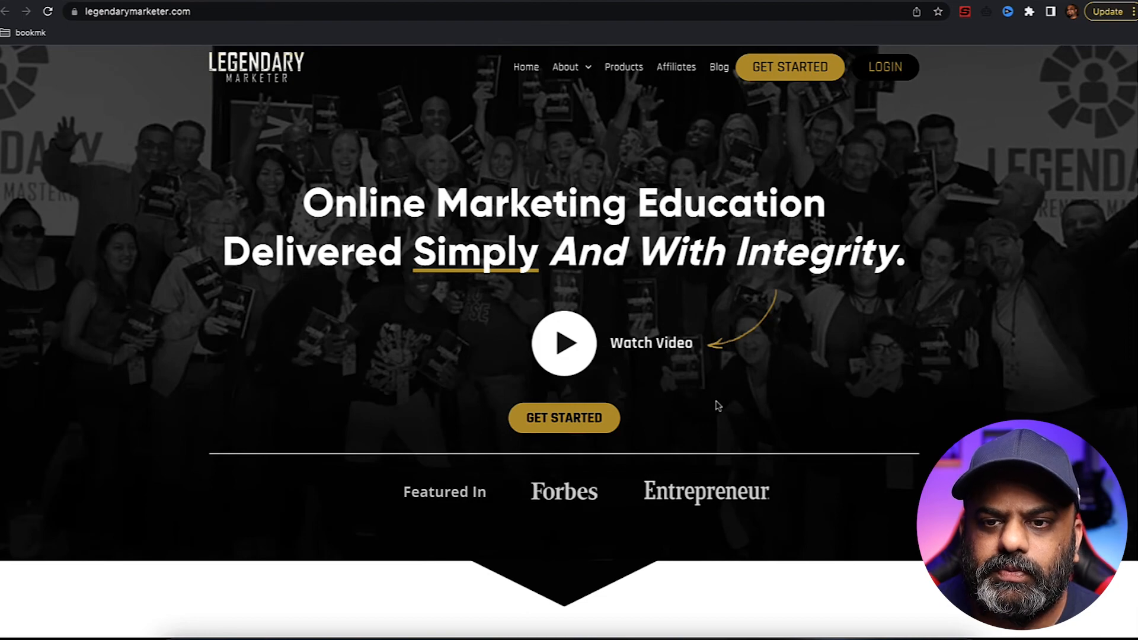
scroll(717, 406, down, 6)
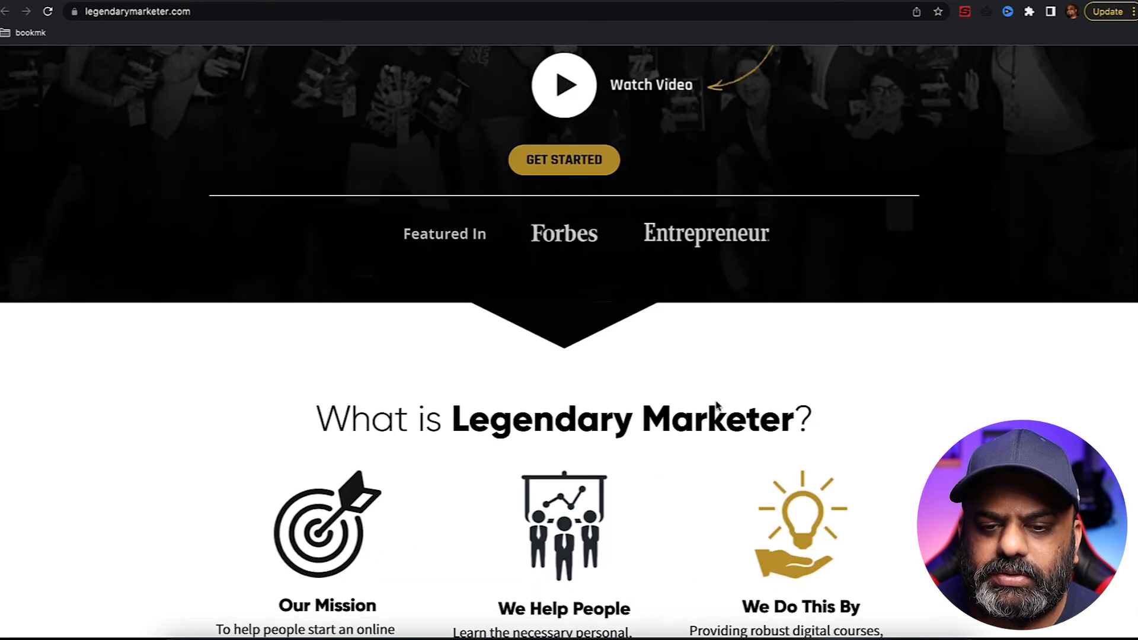
scroll(718, 403, down, 6)
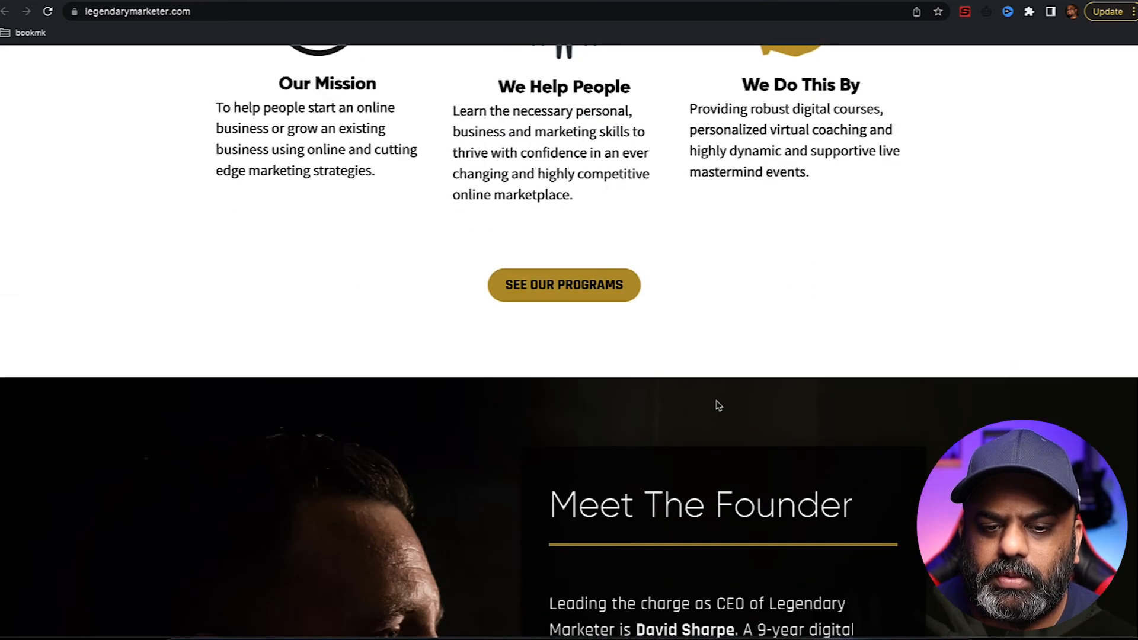
scroll(717, 405, down, 3)
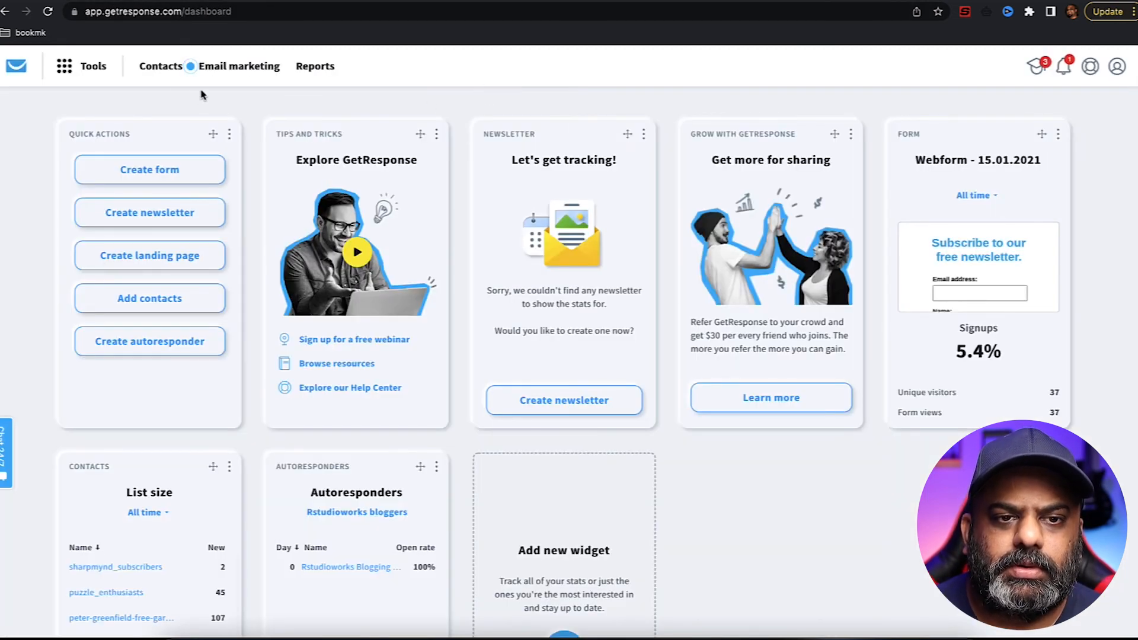
- Open the default list under Contacts to see the new Landing page signup
click(159, 69)
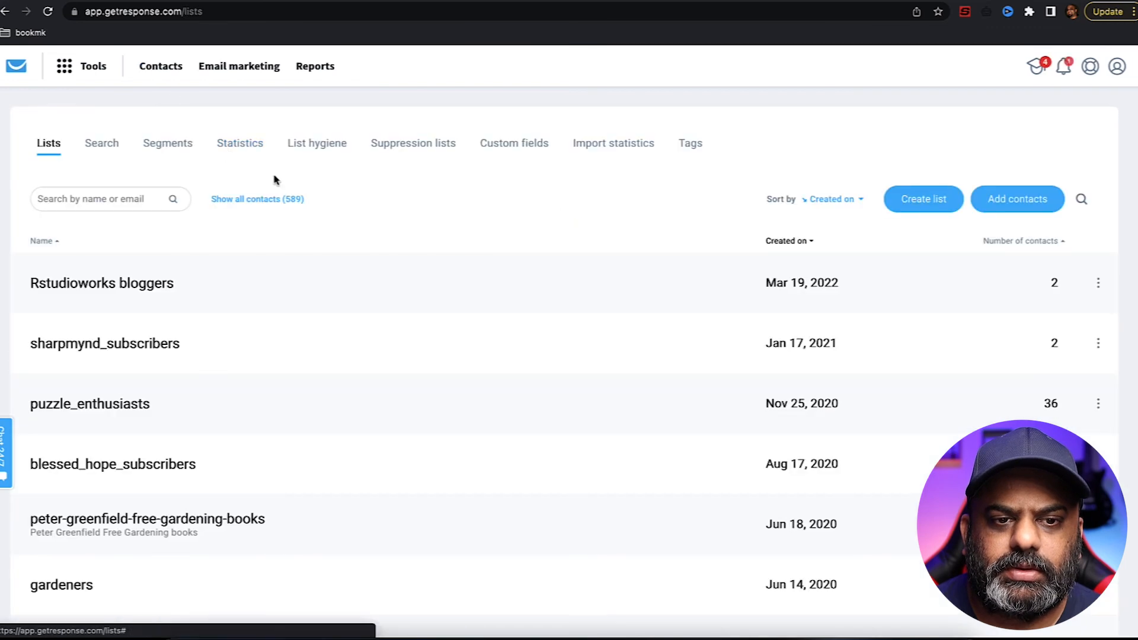
scroll(362, 222, down, 5)
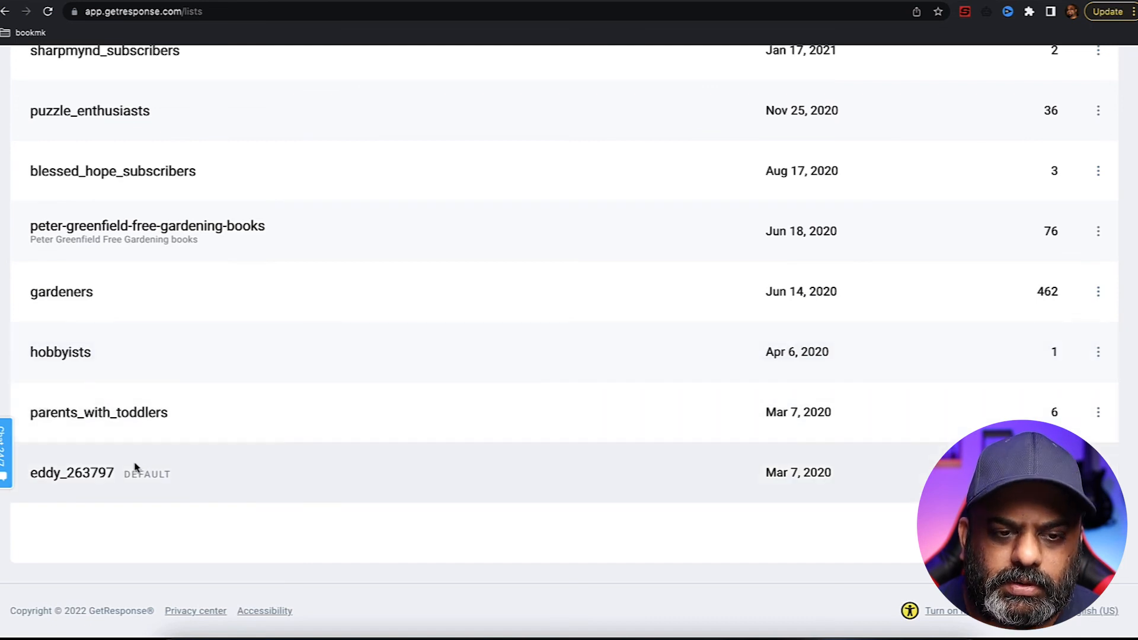
click(97, 480)
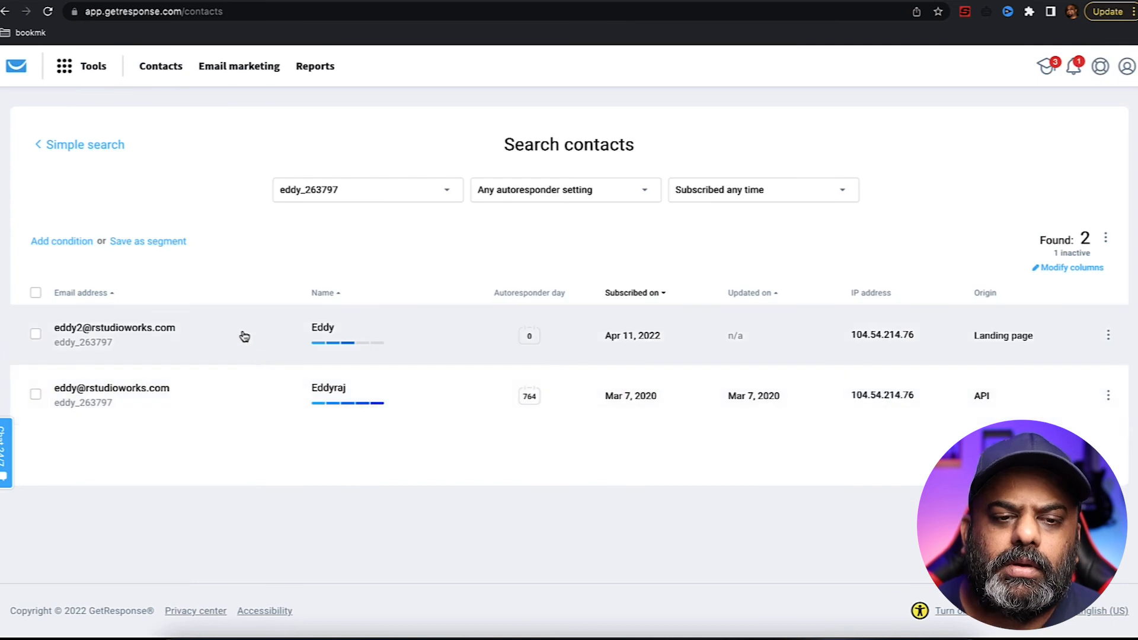